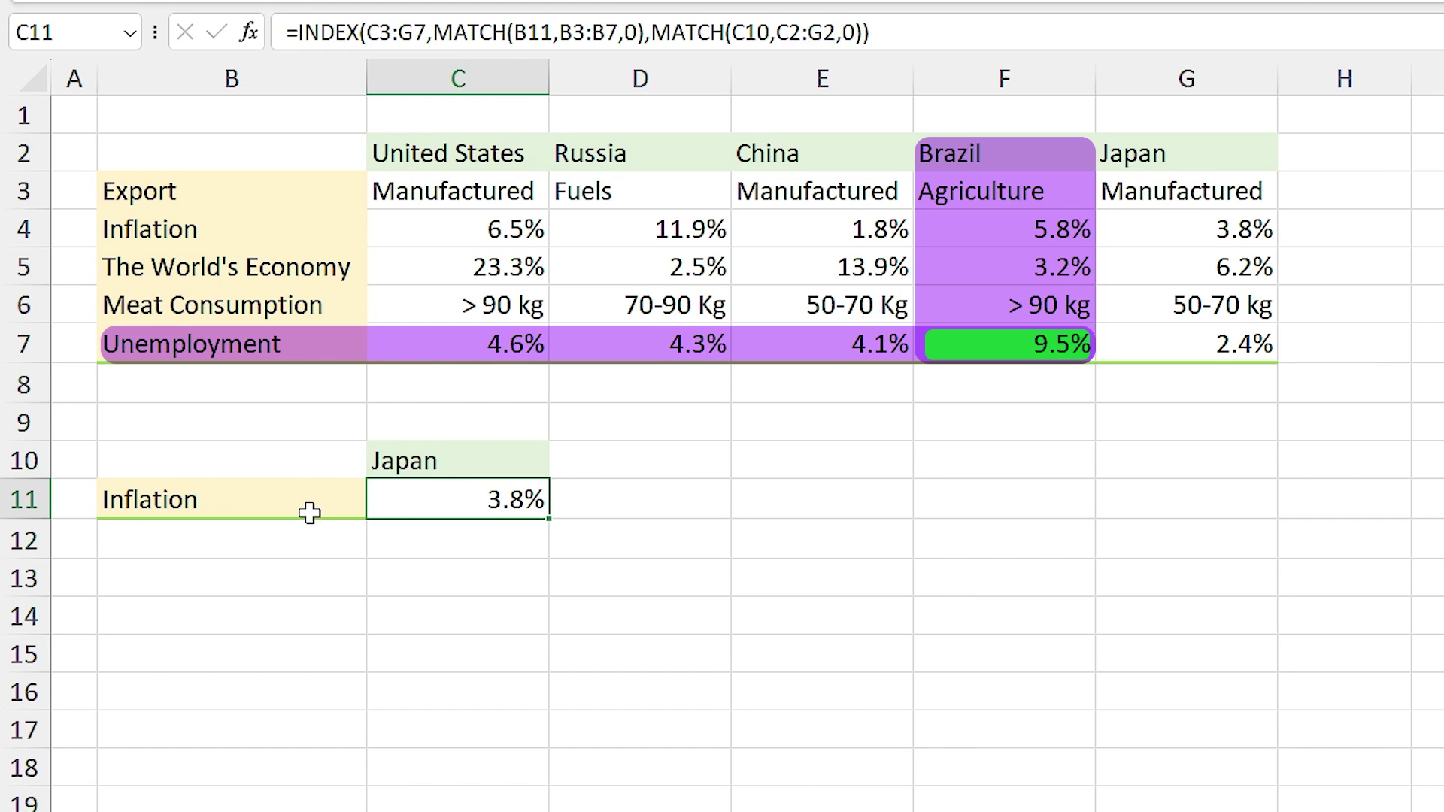
Set the row label in B11 to Unemployment from its dropdown
left_click(312, 510)
left_click(379, 507)
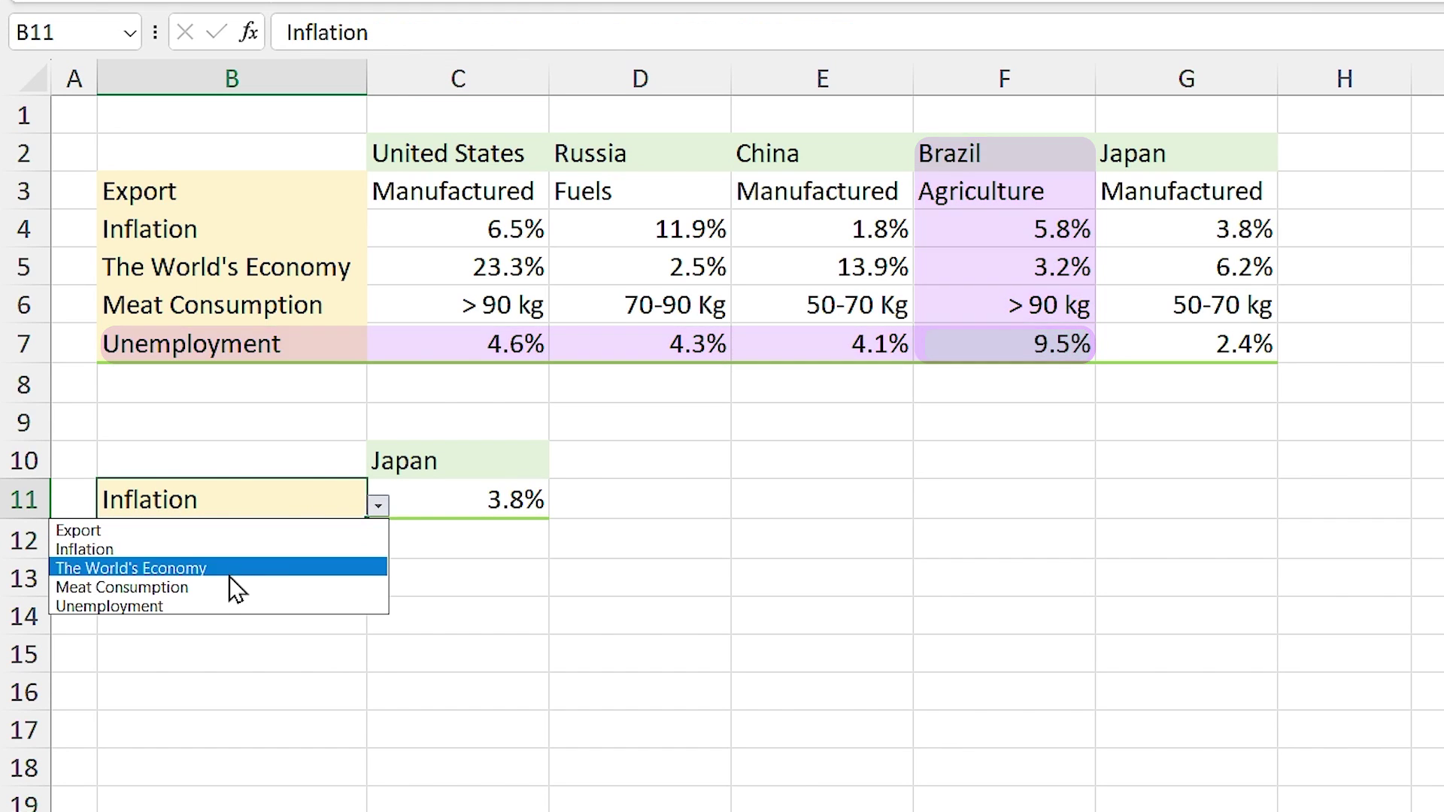
left_click(204, 606)
Choose Brazil in C10 and open C11's INDEX/MATCH formula, now showing 9.5%
left_click(482, 468)
left_click(561, 466)
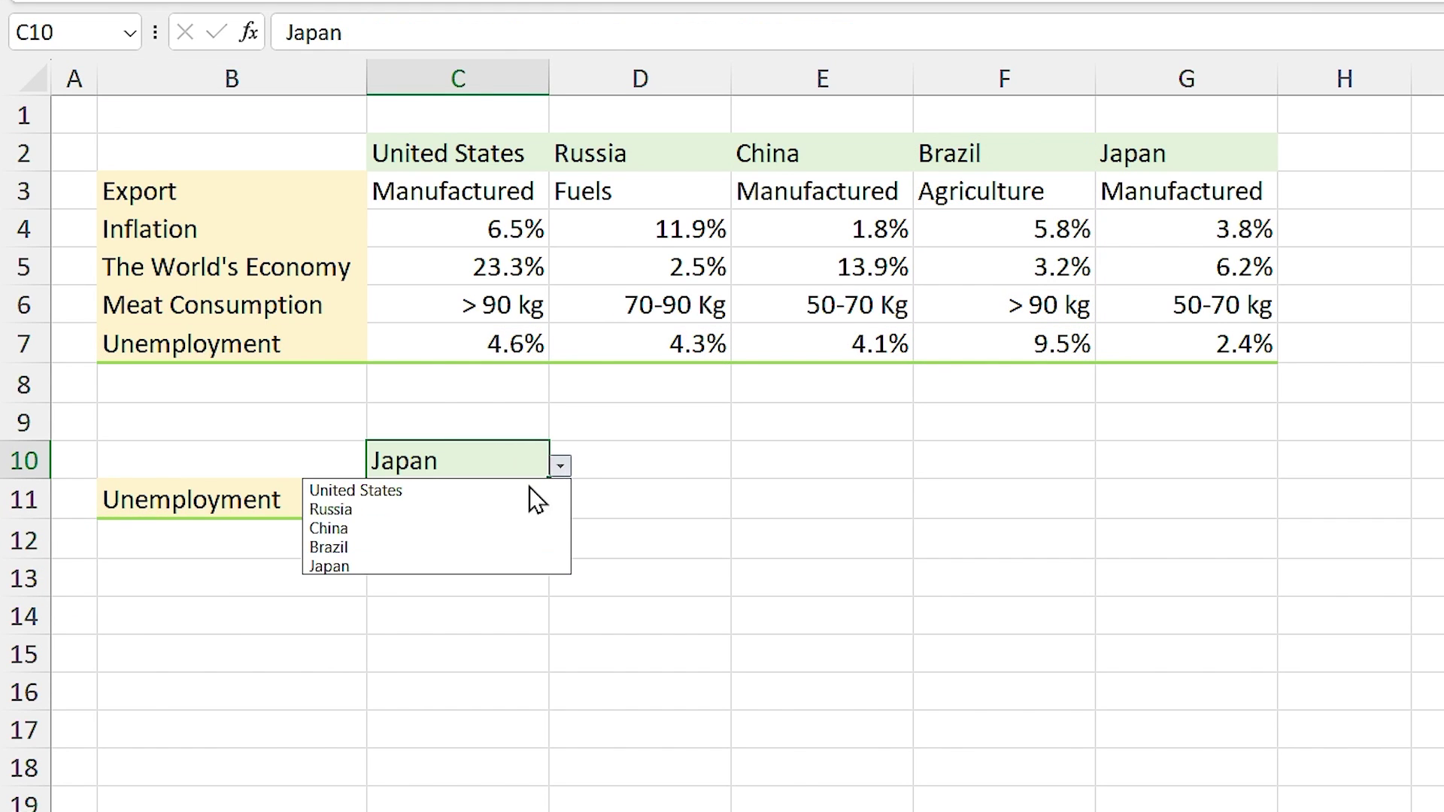
left_click(374, 547)
left_click(442, 502)
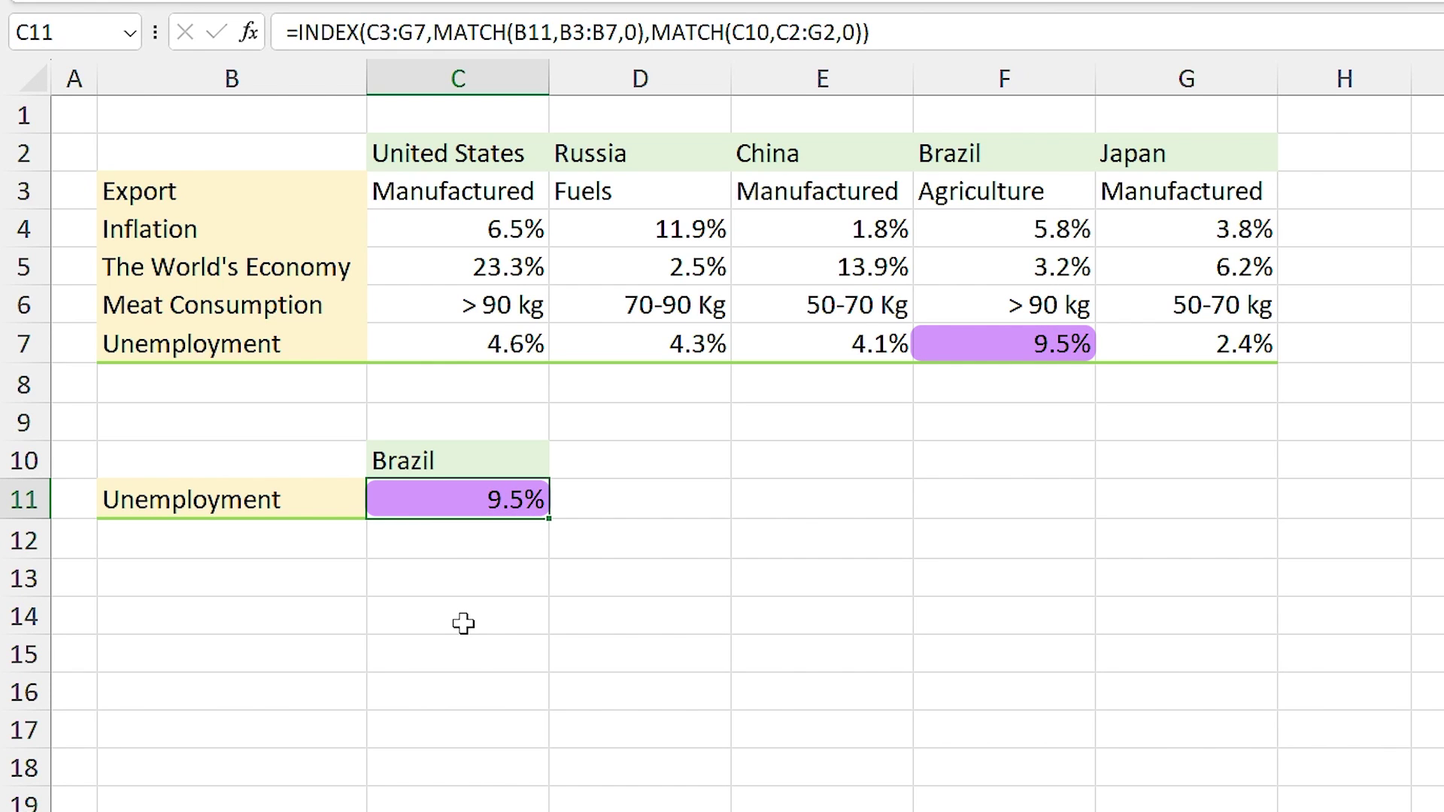
double_click(443, 510)
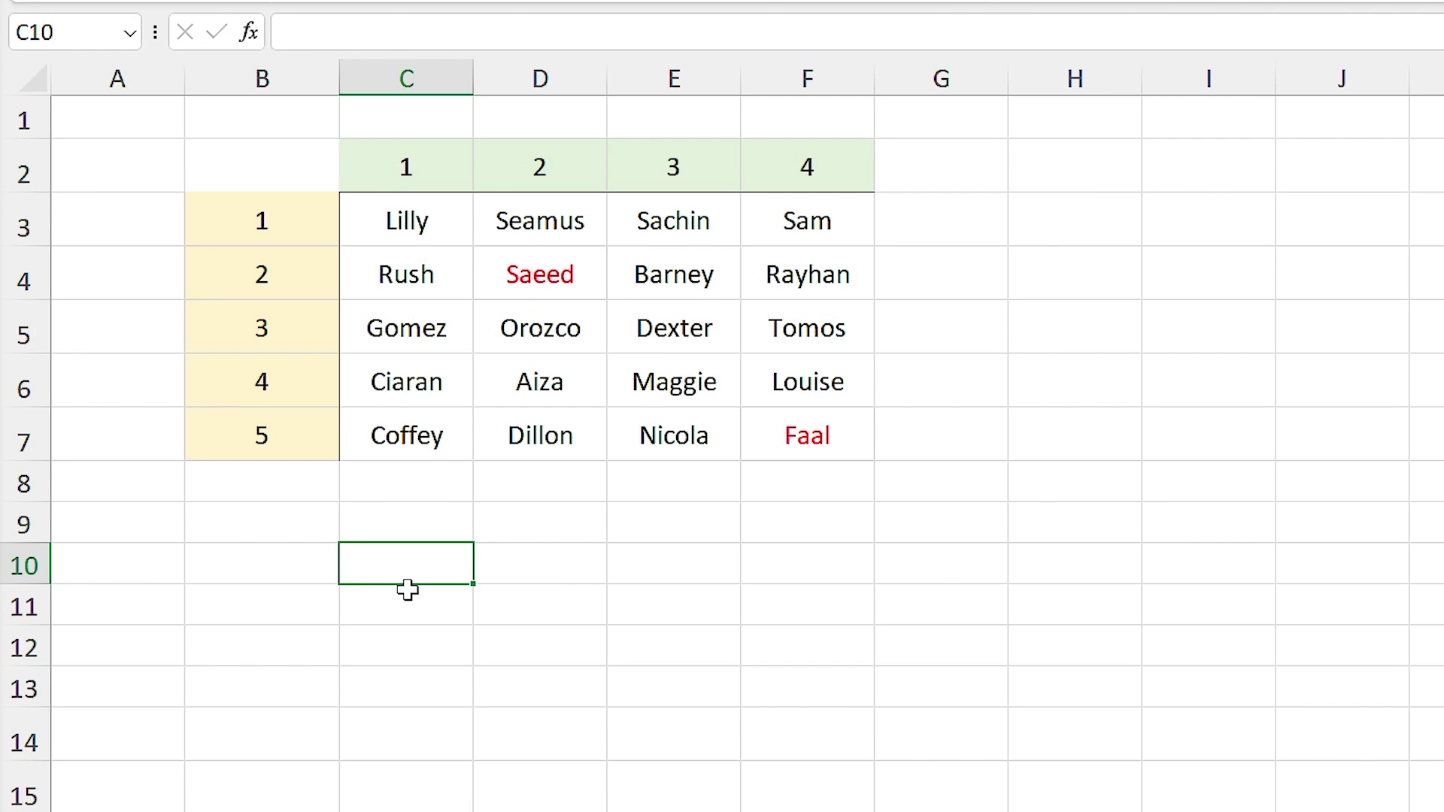
Select the names grid B2:F7 on the INDEX example sheet
left_click_drag(282, 174, 774, 419)
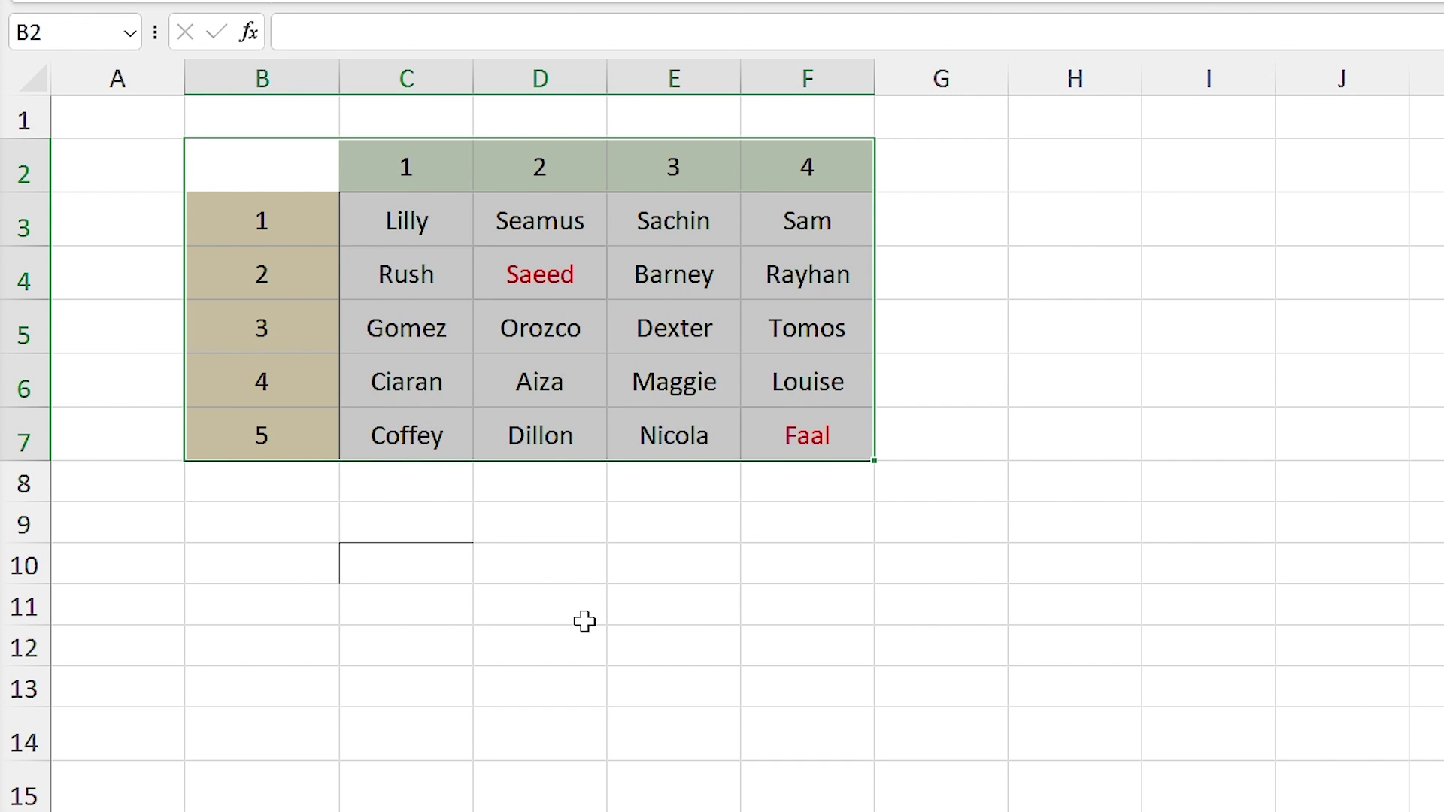
Enter =INDEX(C3:F7,2,2) in C10 so it returns Saeed
left_click(547, 281)
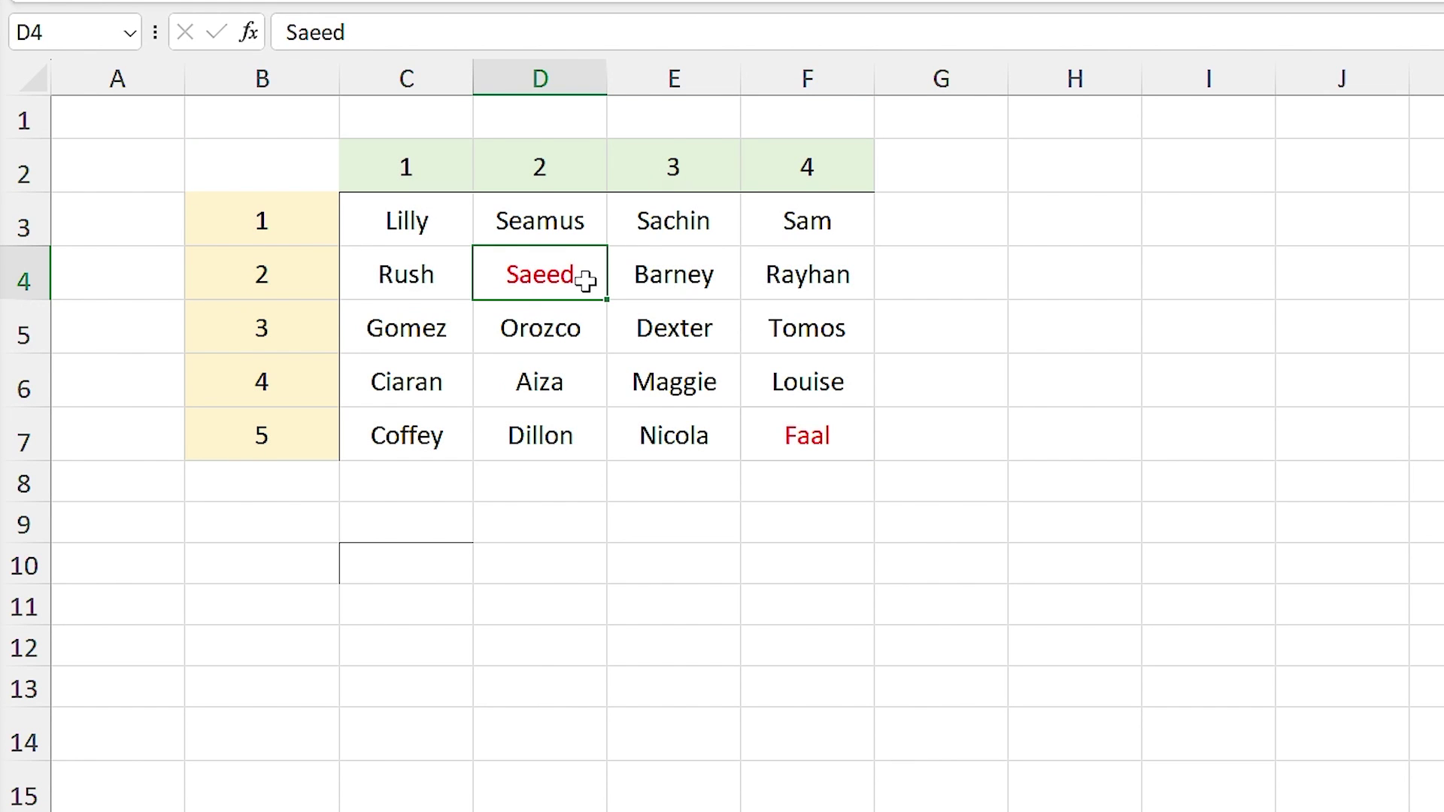
left_click(413, 568)
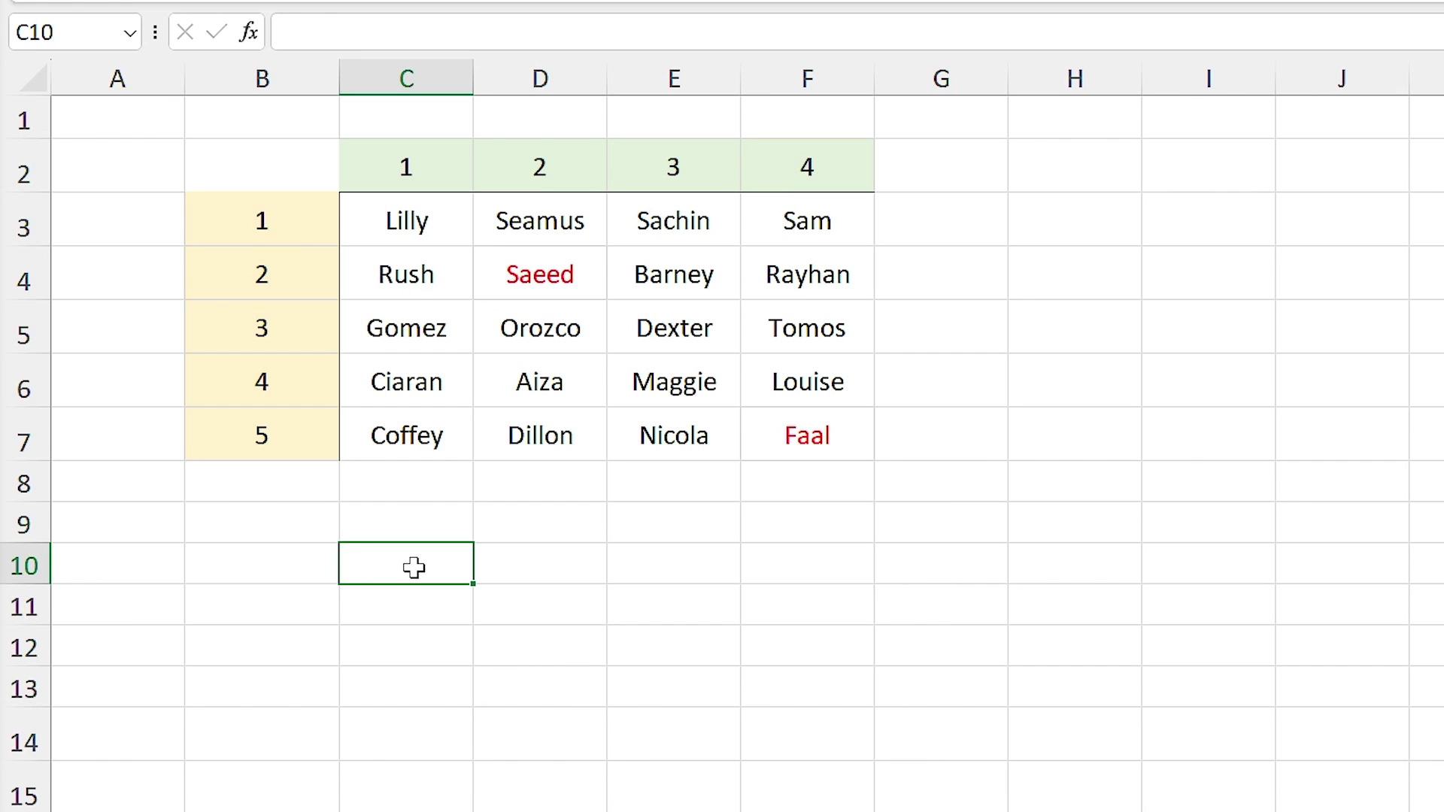
type("=inde")
double_click(417, 611)
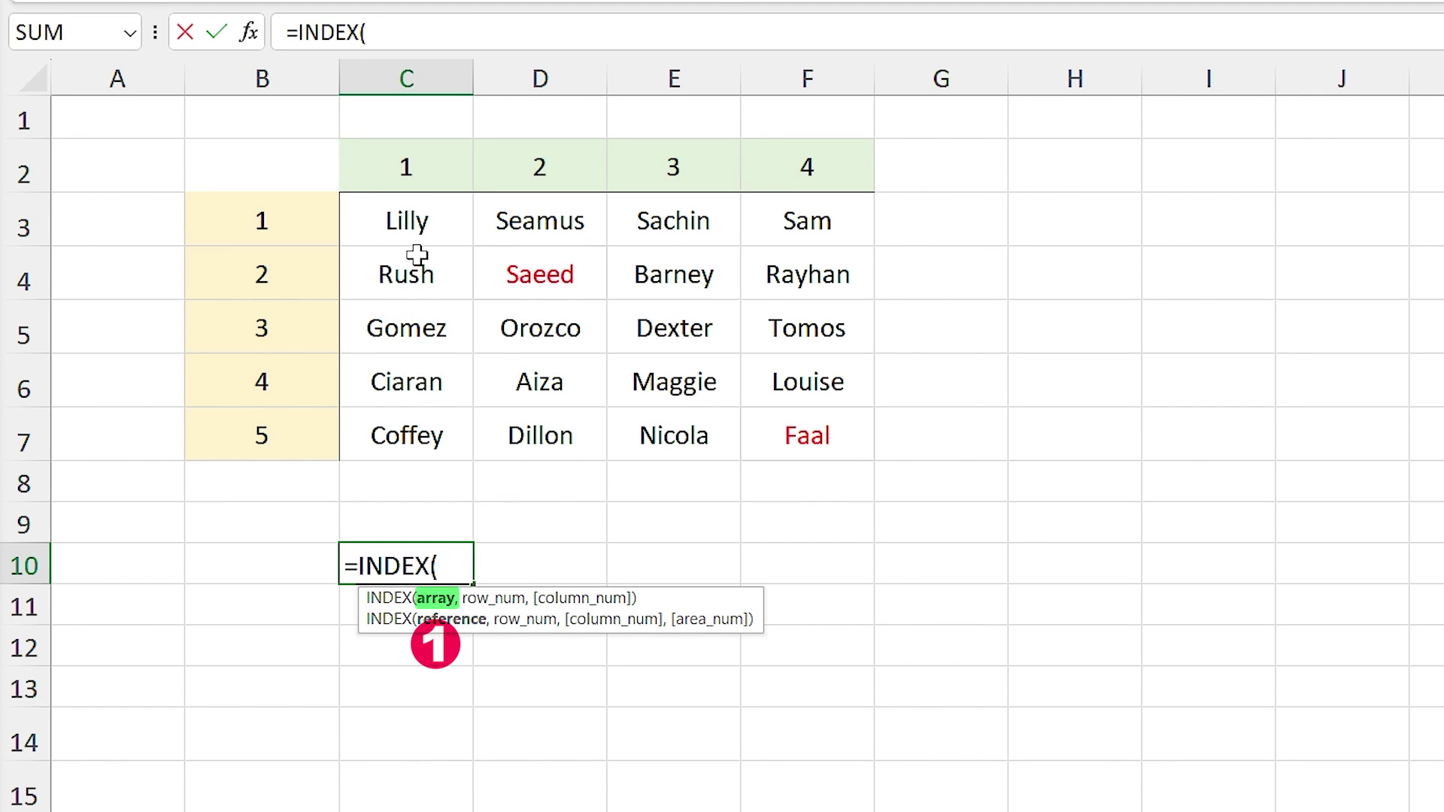
left_click_drag(417, 225, 795, 416)
type(",")
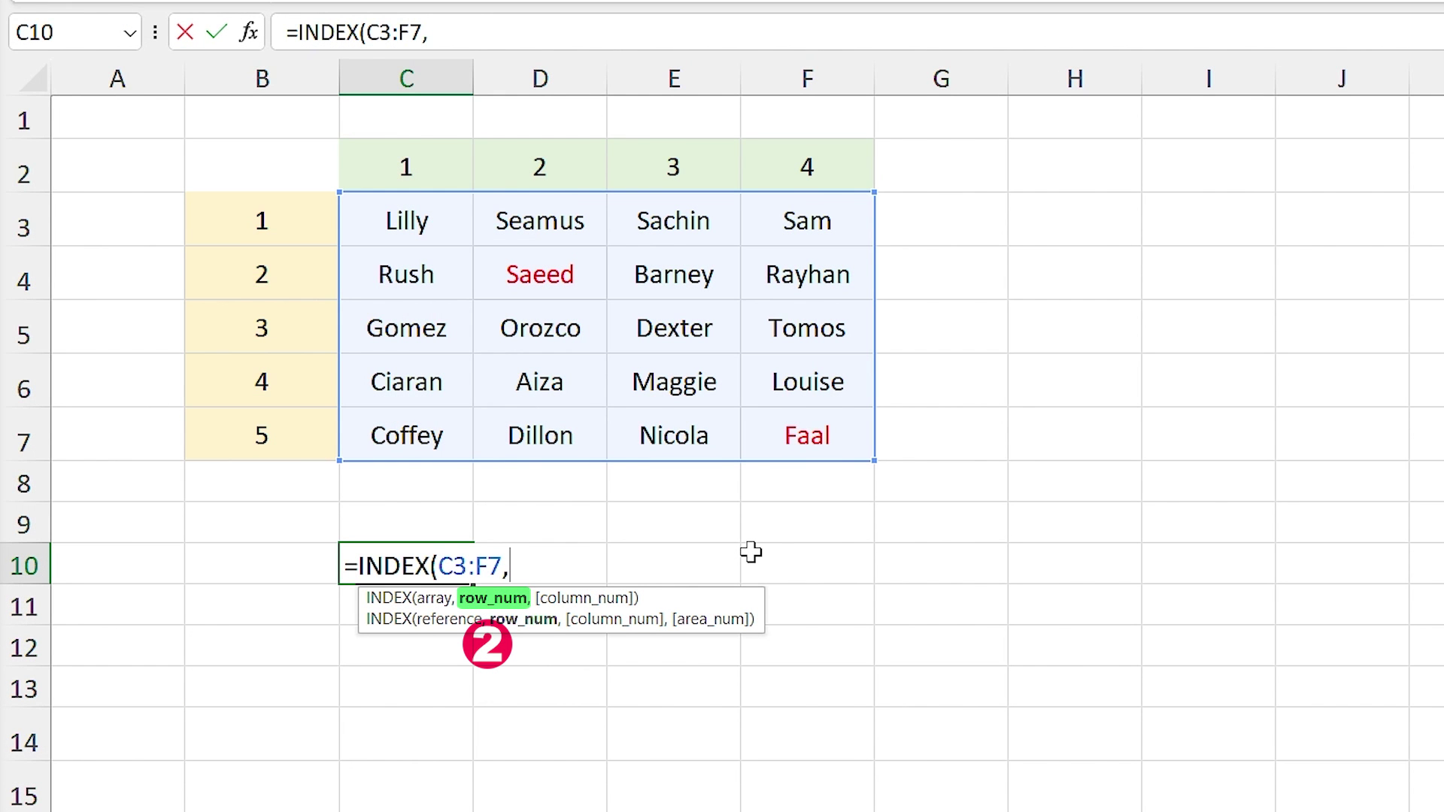
type("2")
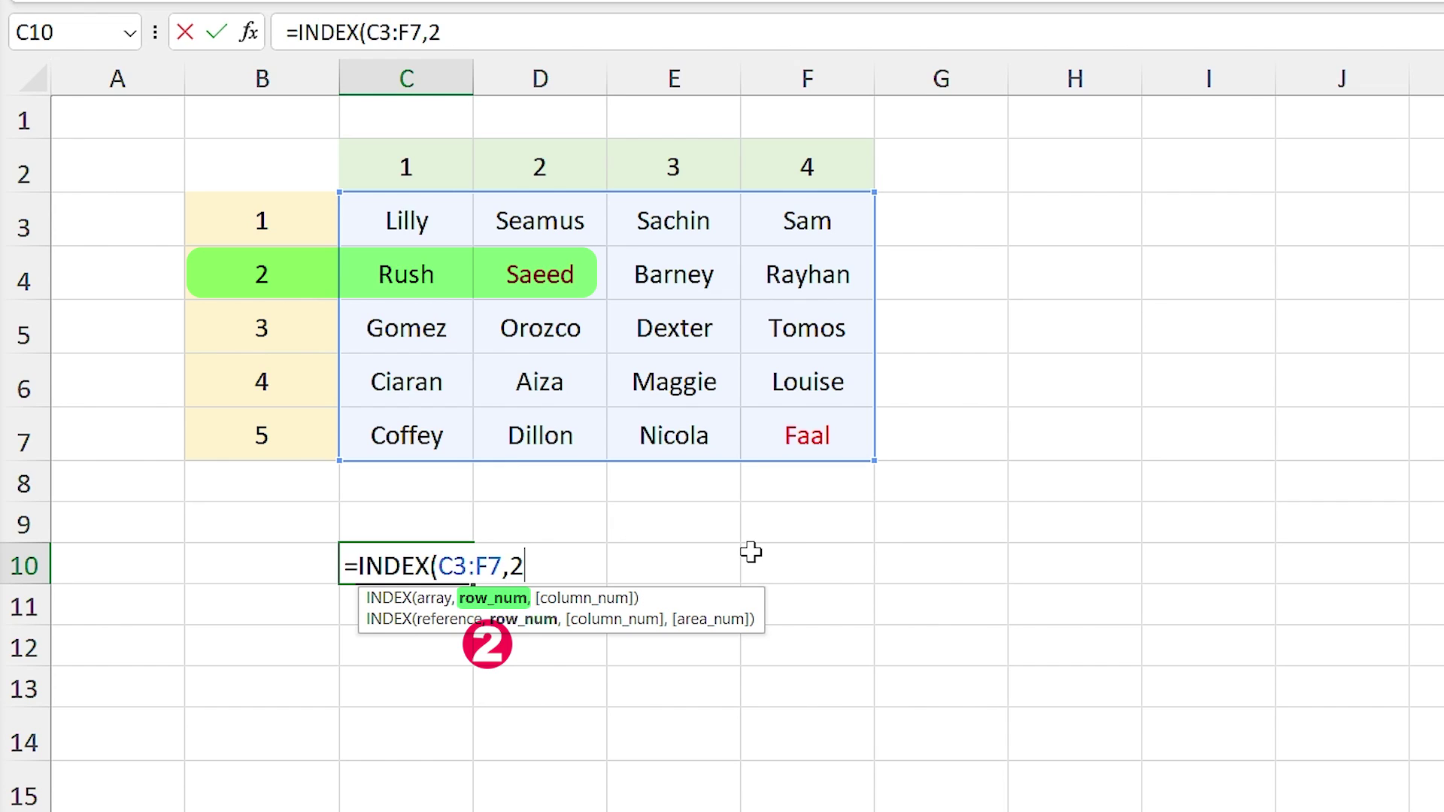
type(",")
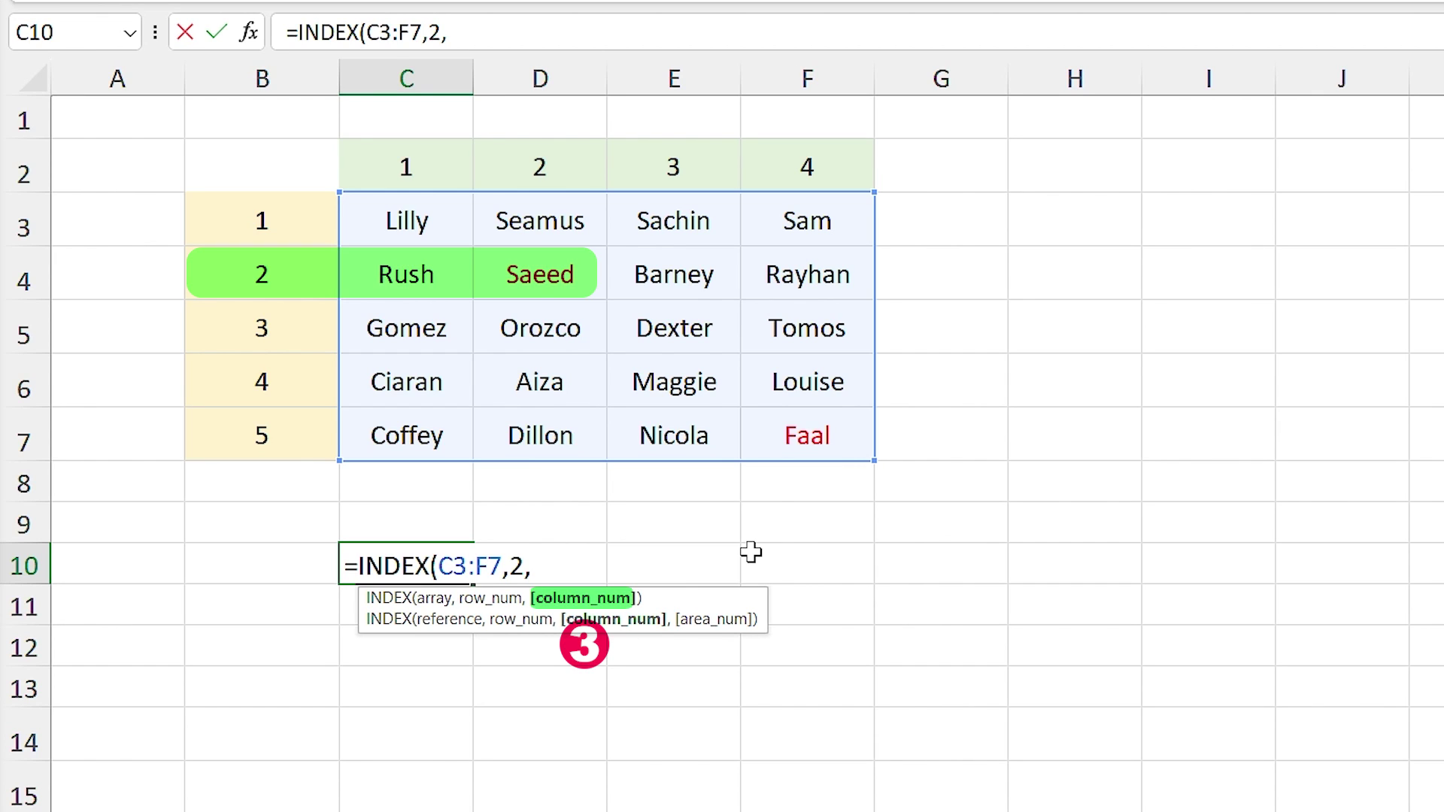
type("2")
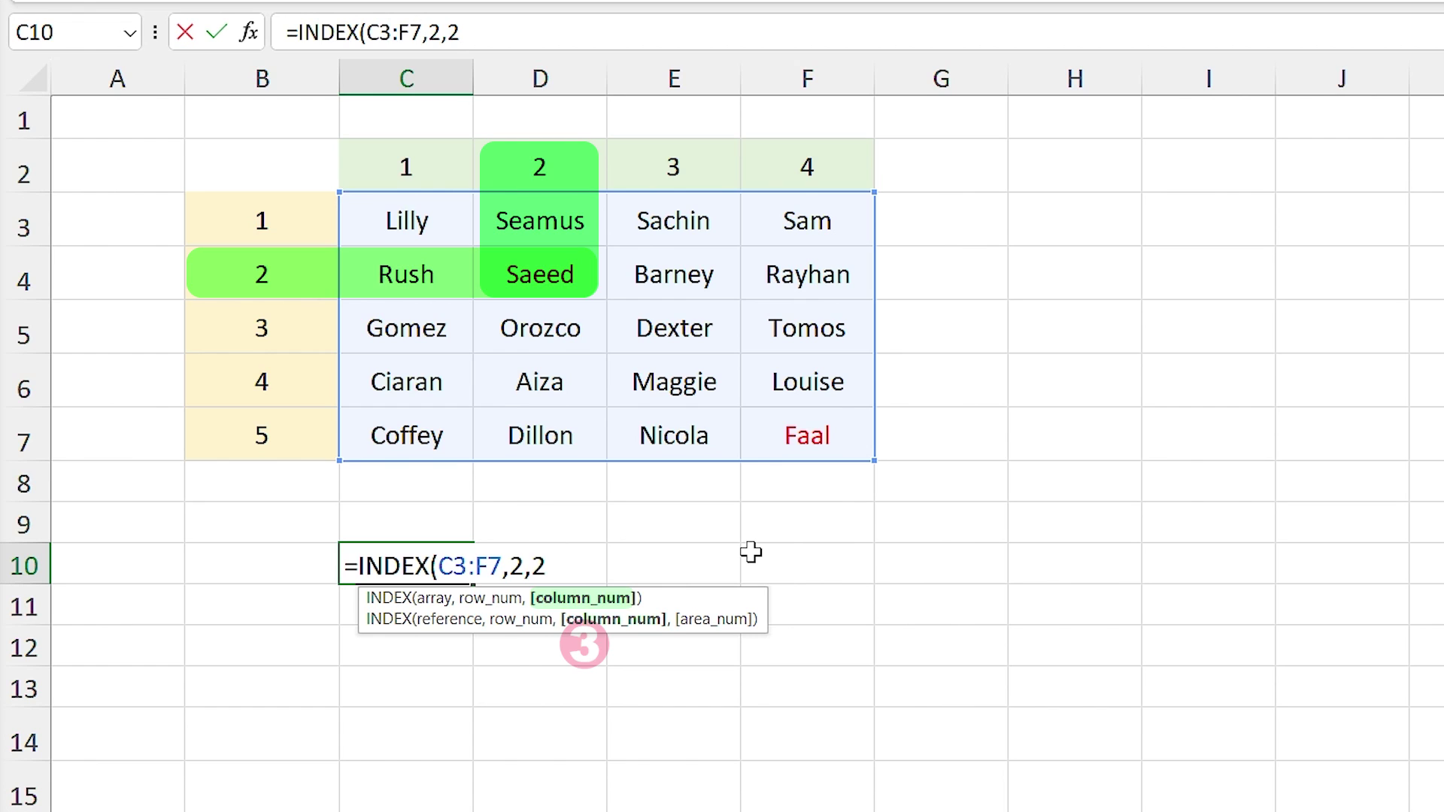
key("ctrl+Return")
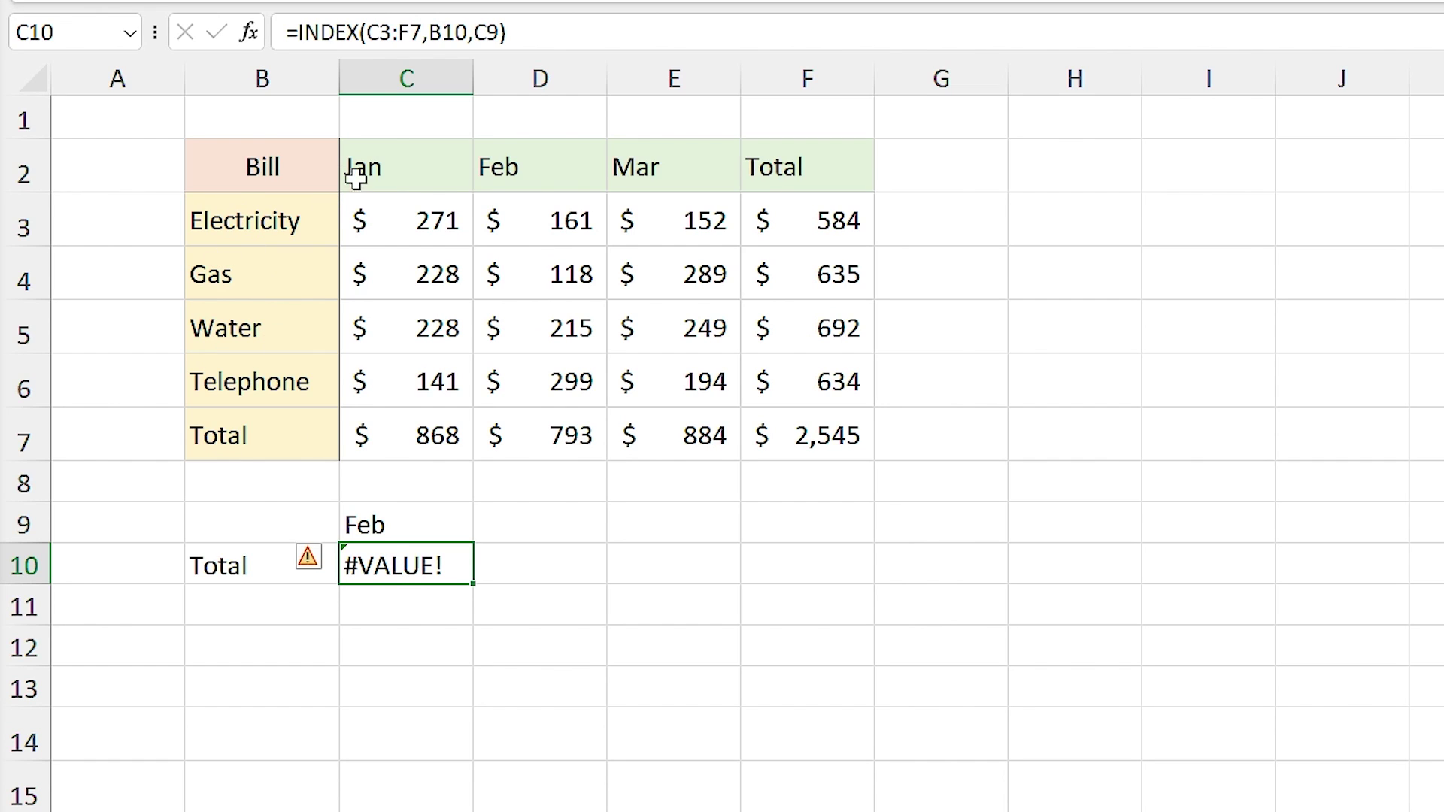
Open C10's INDEX formula to inspect the #VALUE! error caused by text inputs
double_click(407, 564)
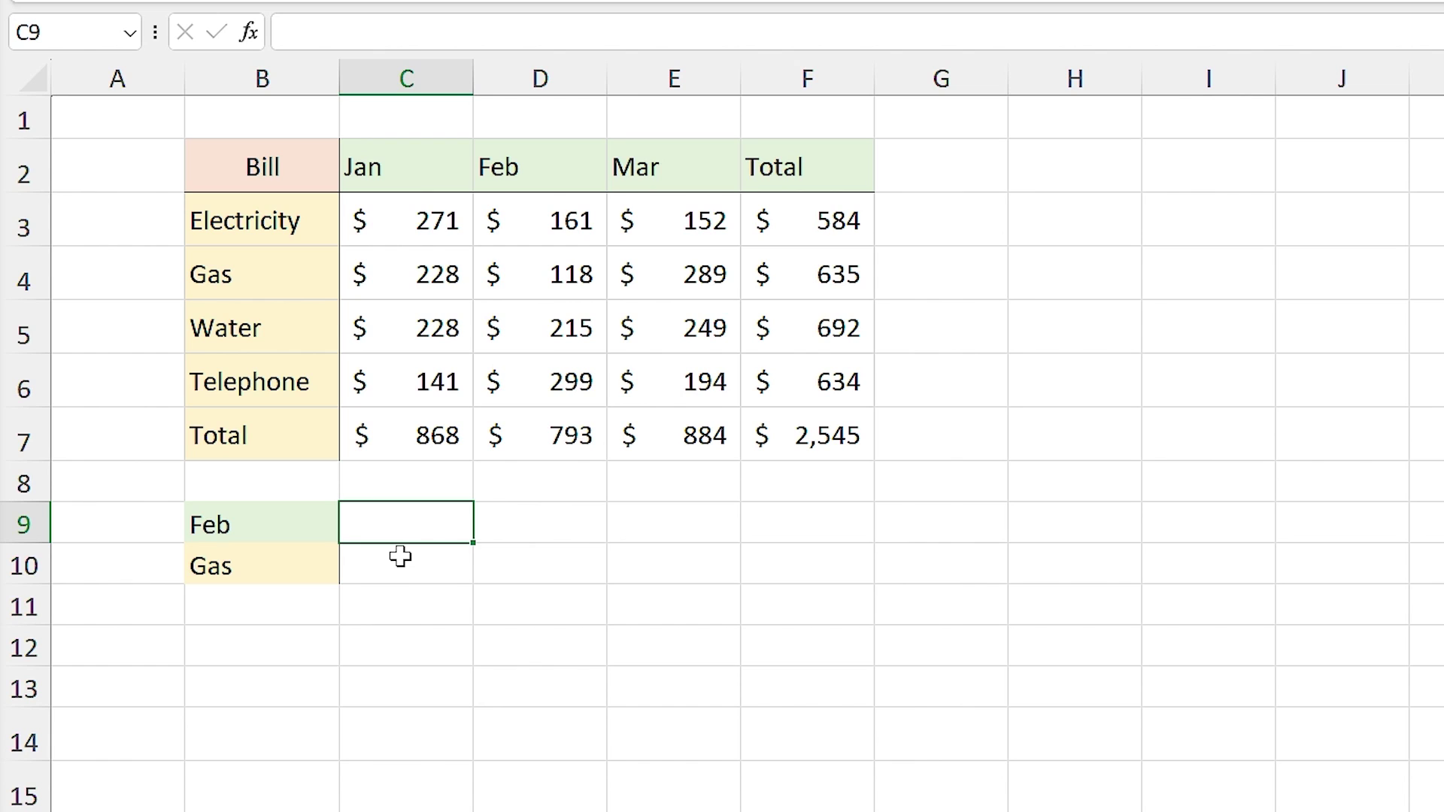
Enter =MATCH(B9,C2:F2,0) in C9 so Feb's exact position returns 2
type("=mat")
key("Tab")
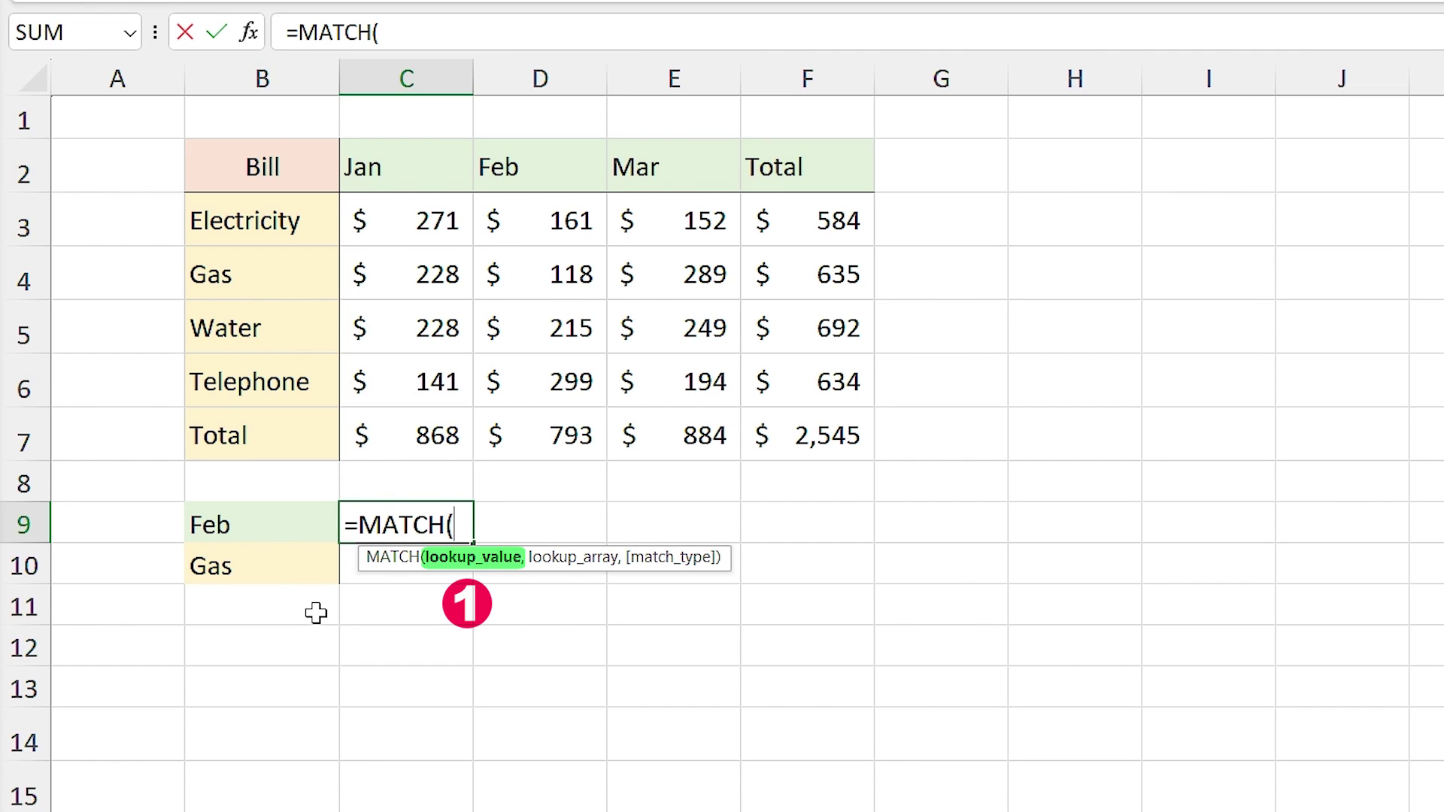
left_click(276, 528)
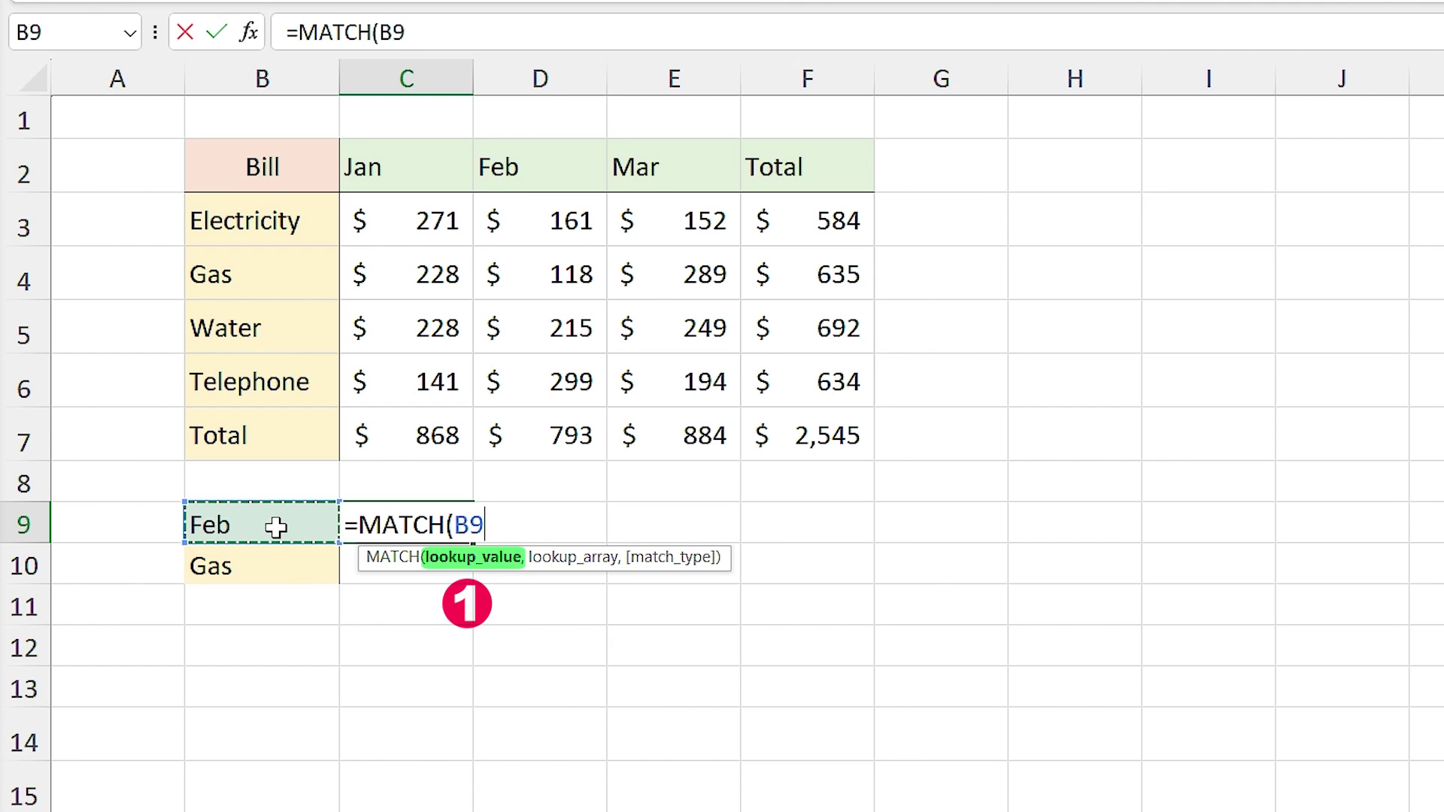
type(",")
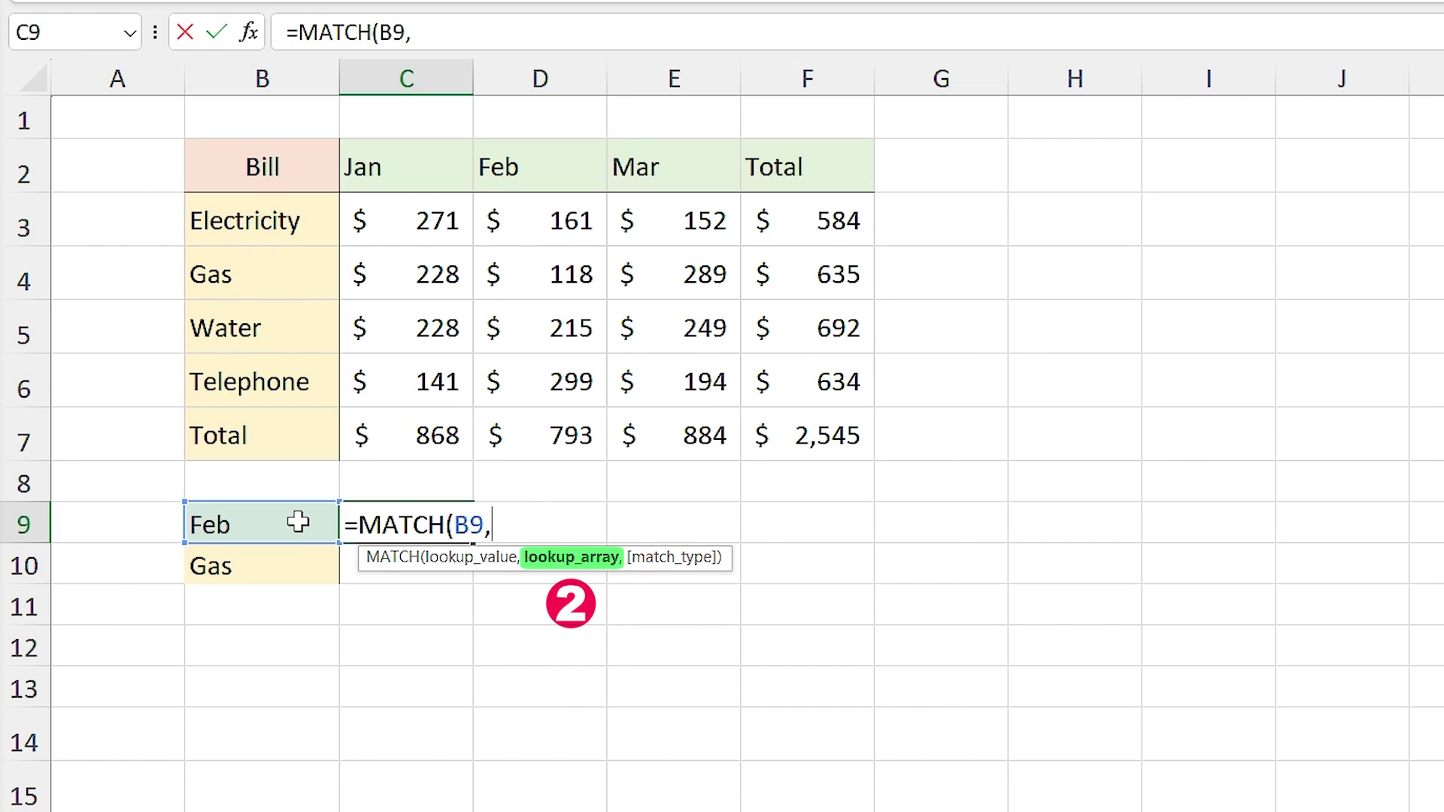
left_click_drag(390, 162, 750, 179)
type(",")
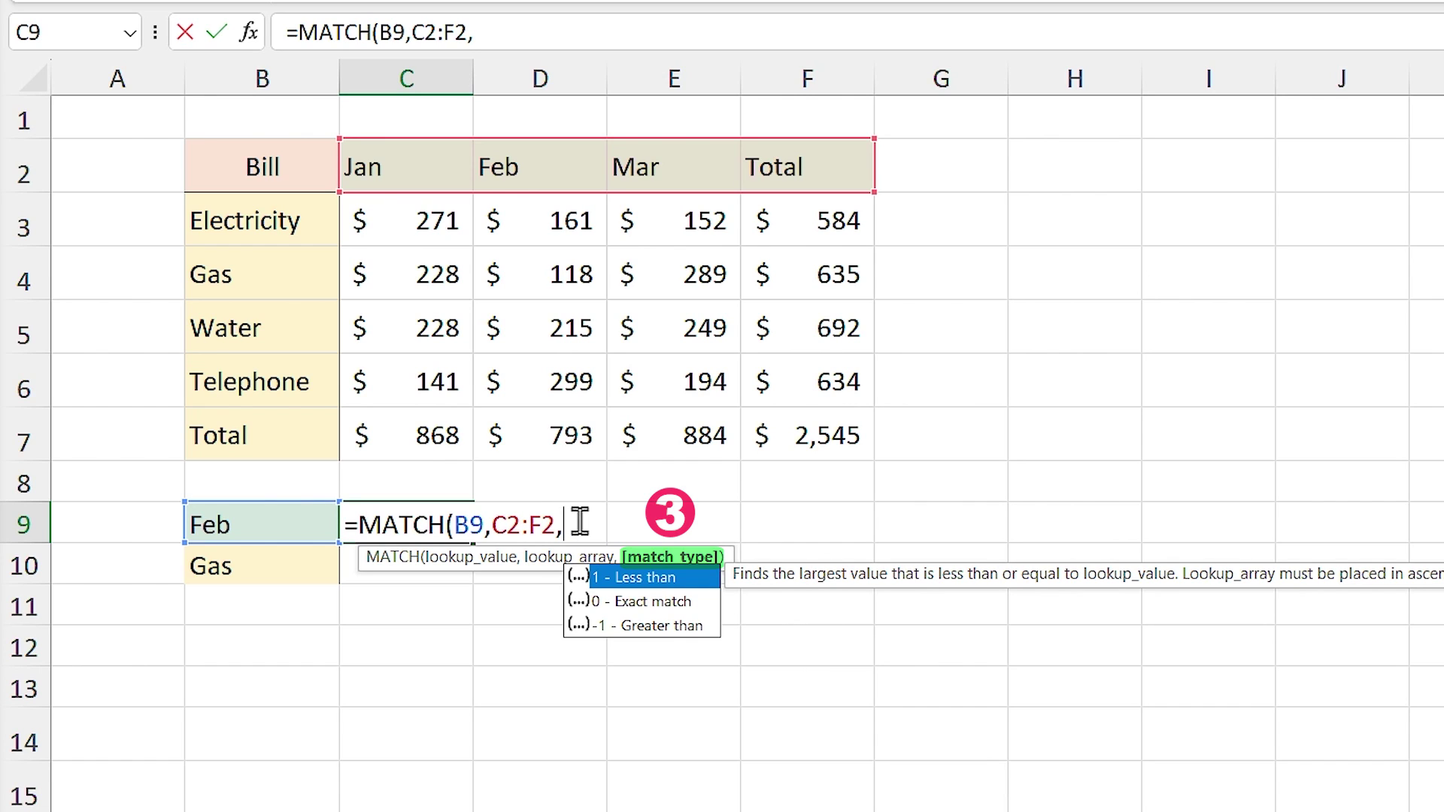
left_click(644, 600)
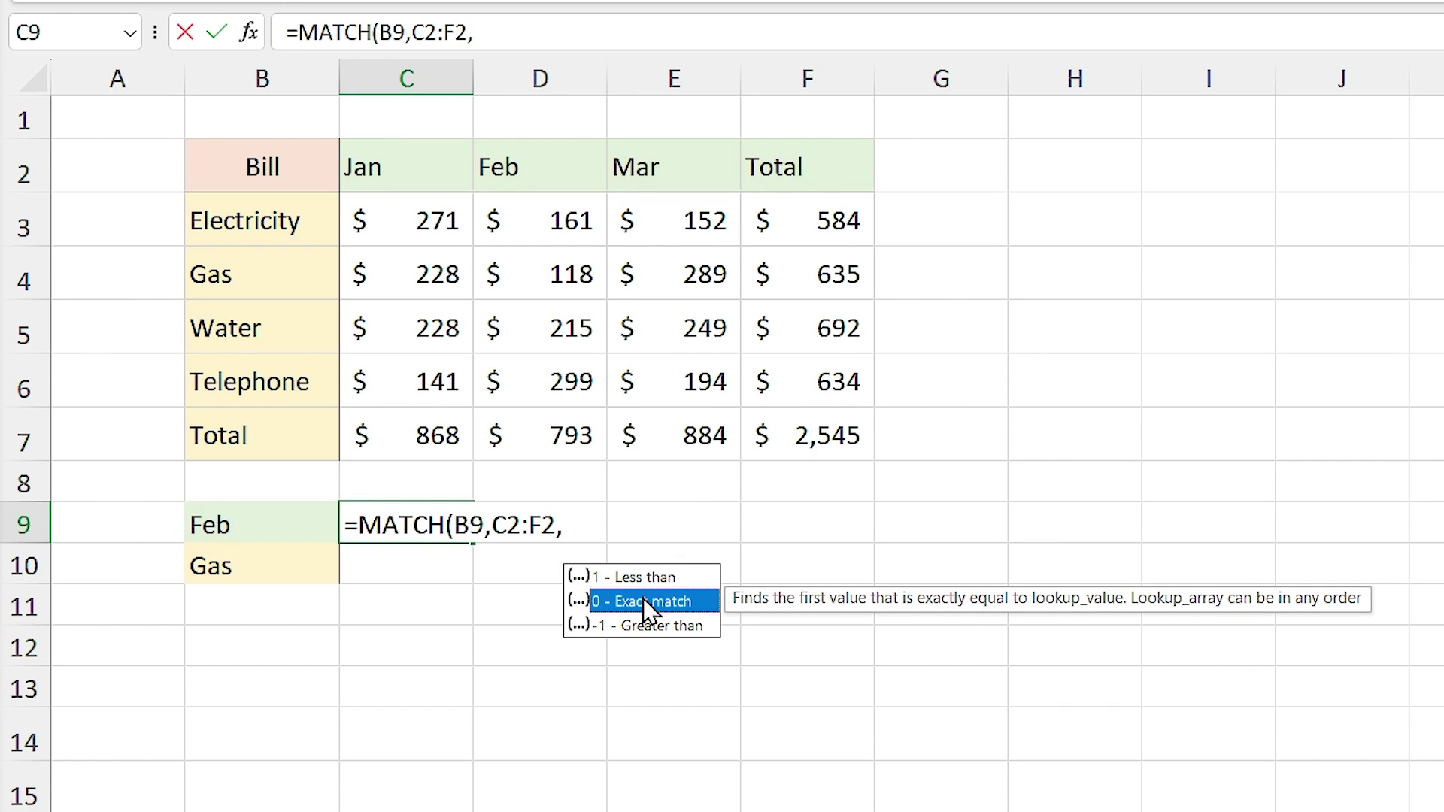
double_click(643, 600)
key("Return")
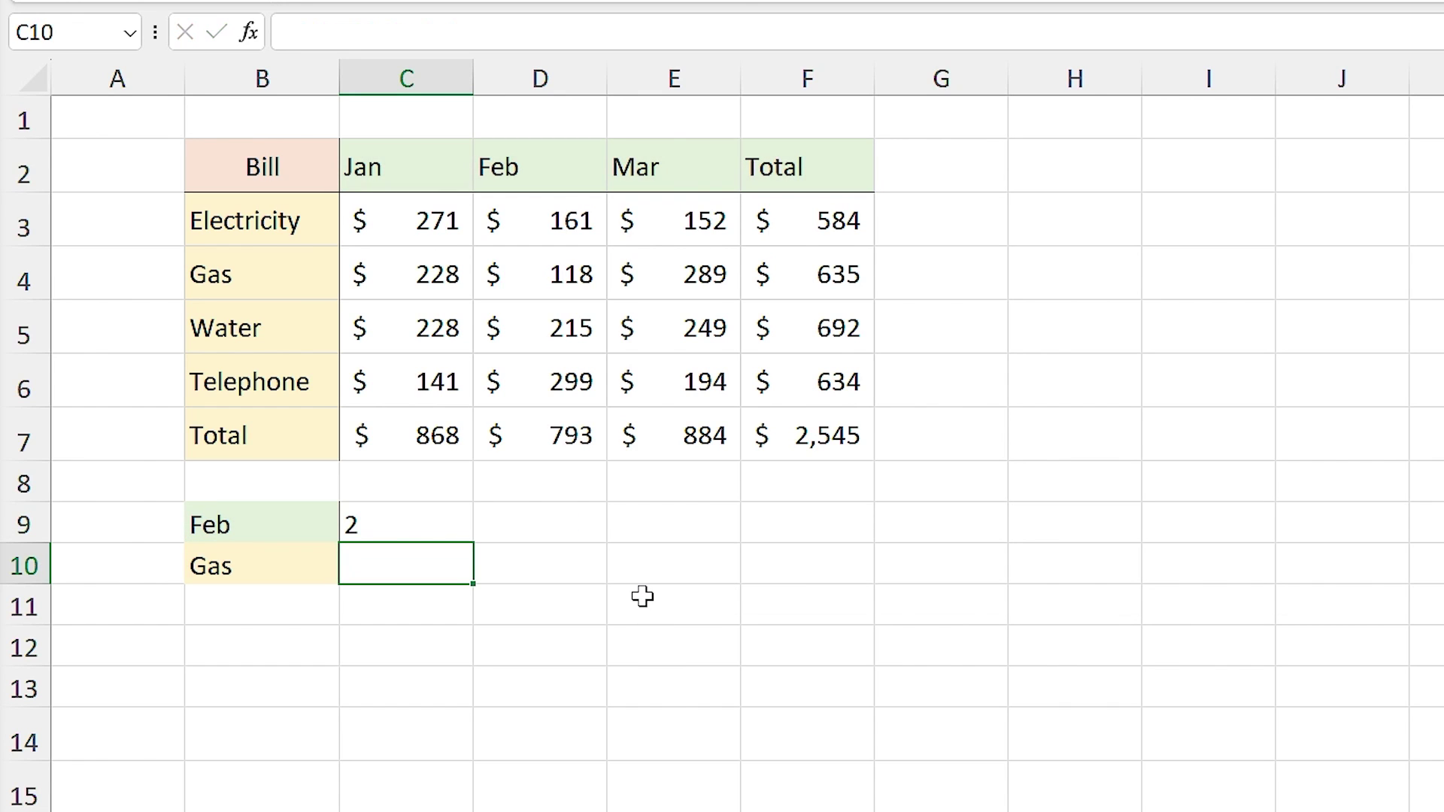
left_click(396, 522)
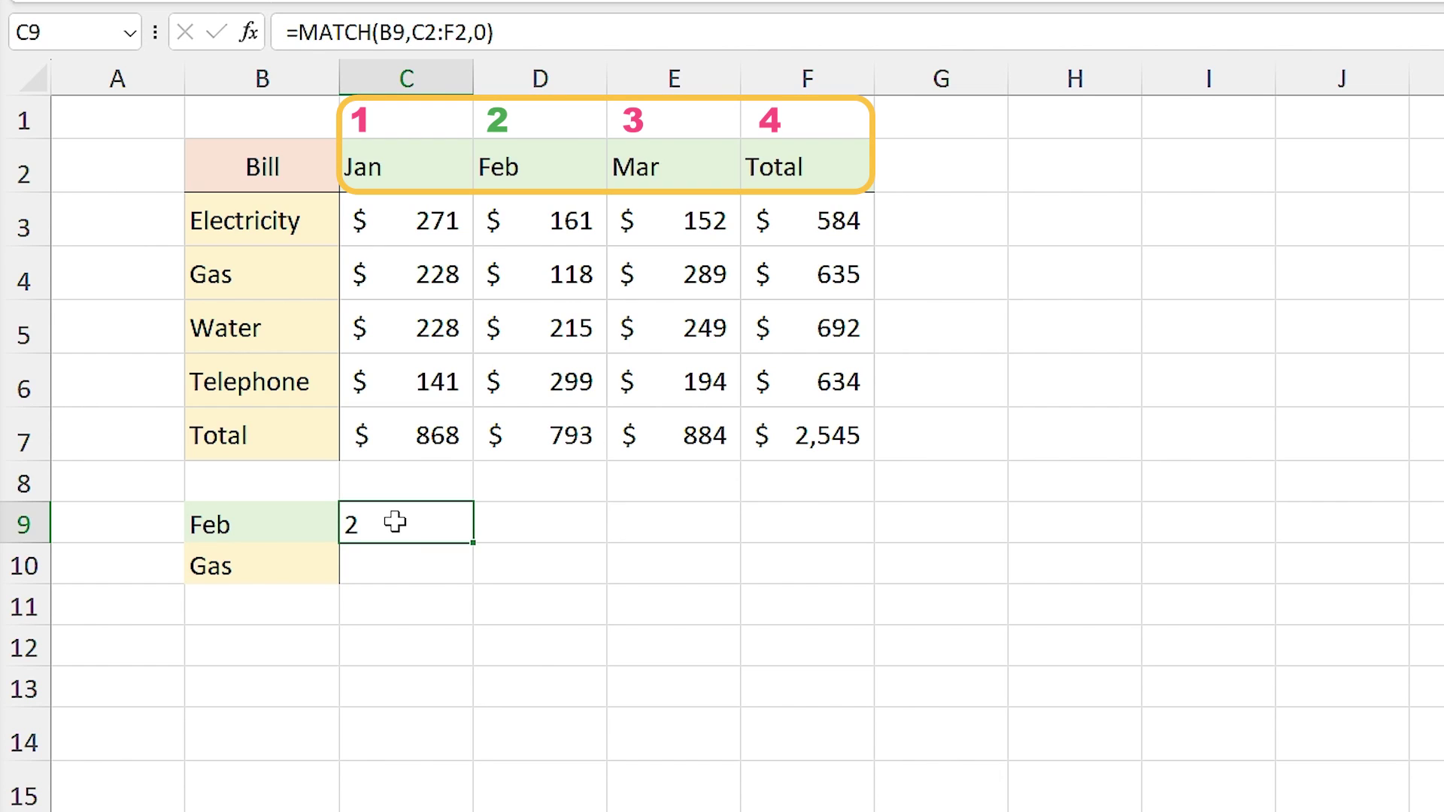
left_click(392, 561)
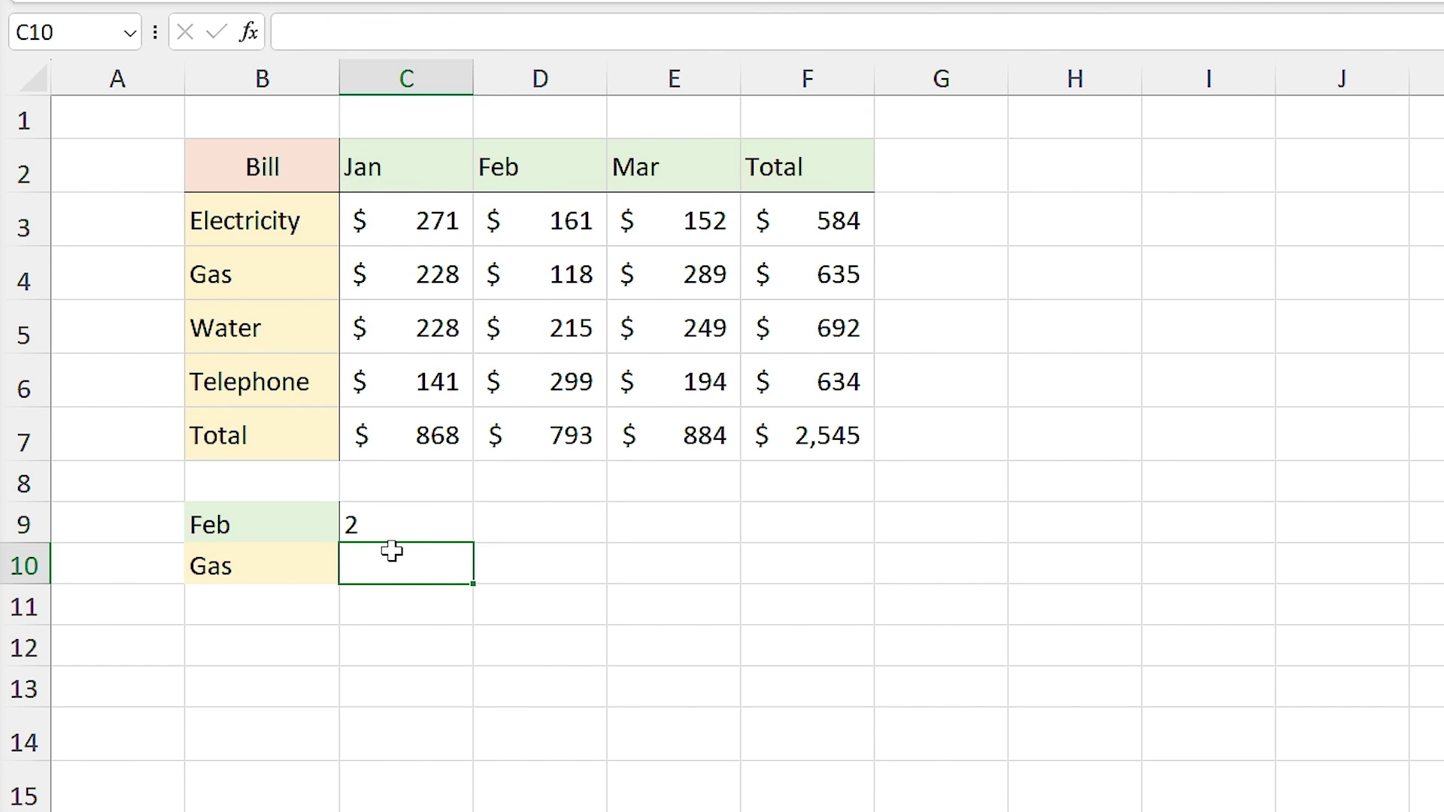
Enter =MATCH(B10,B3:B7,0) in C10 to find Gas's position among the bills
type("=matc")
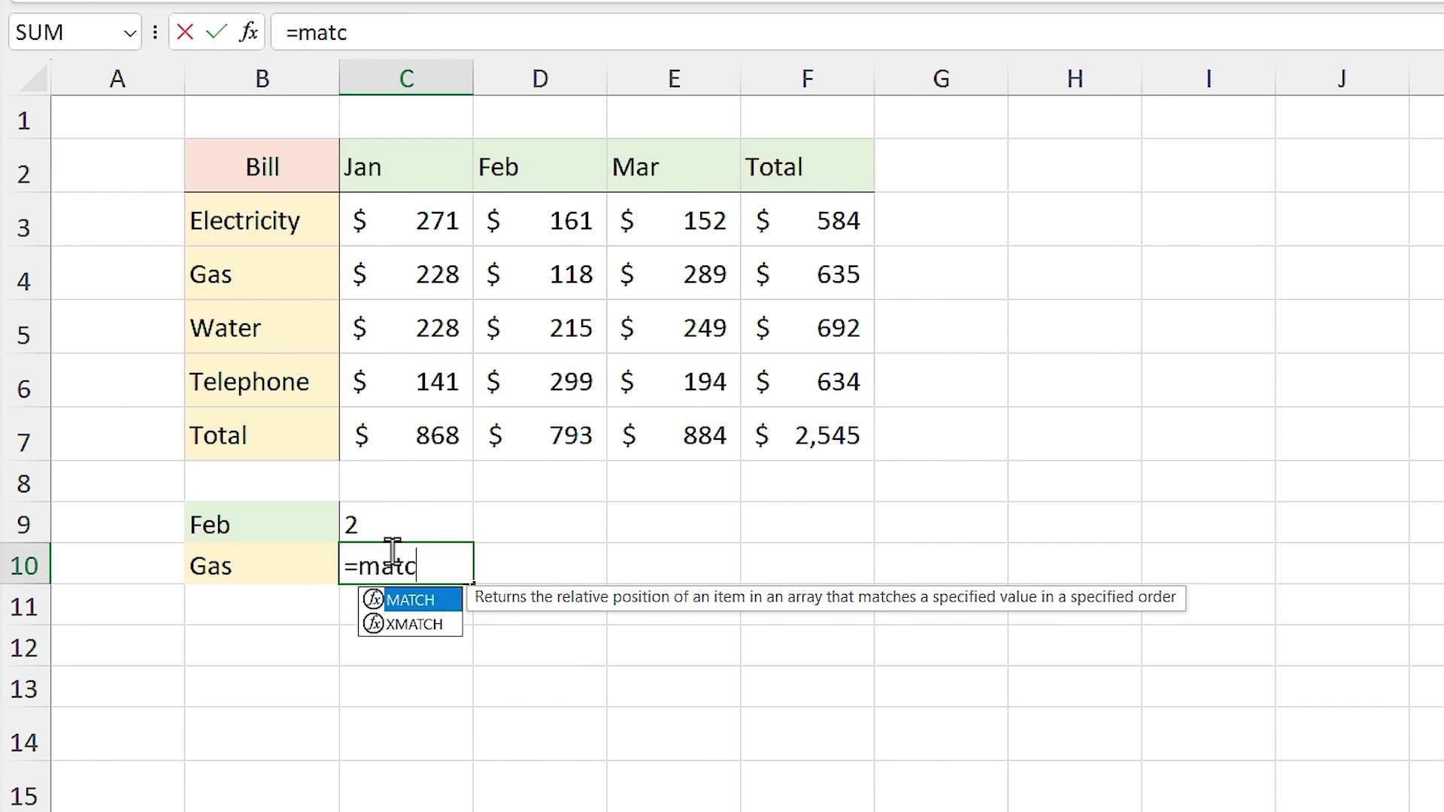
key("Tab")
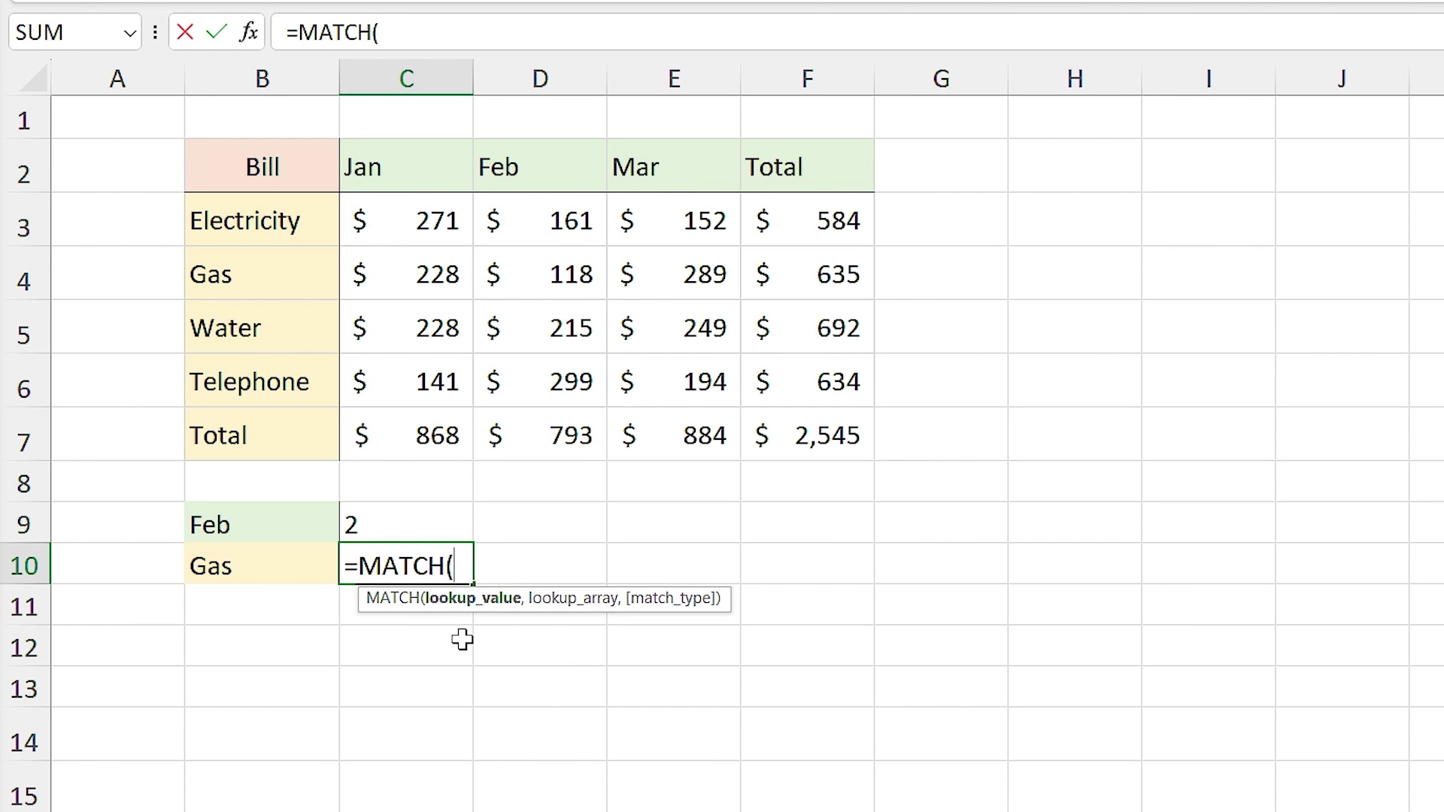
left_click(268, 568)
type(",")
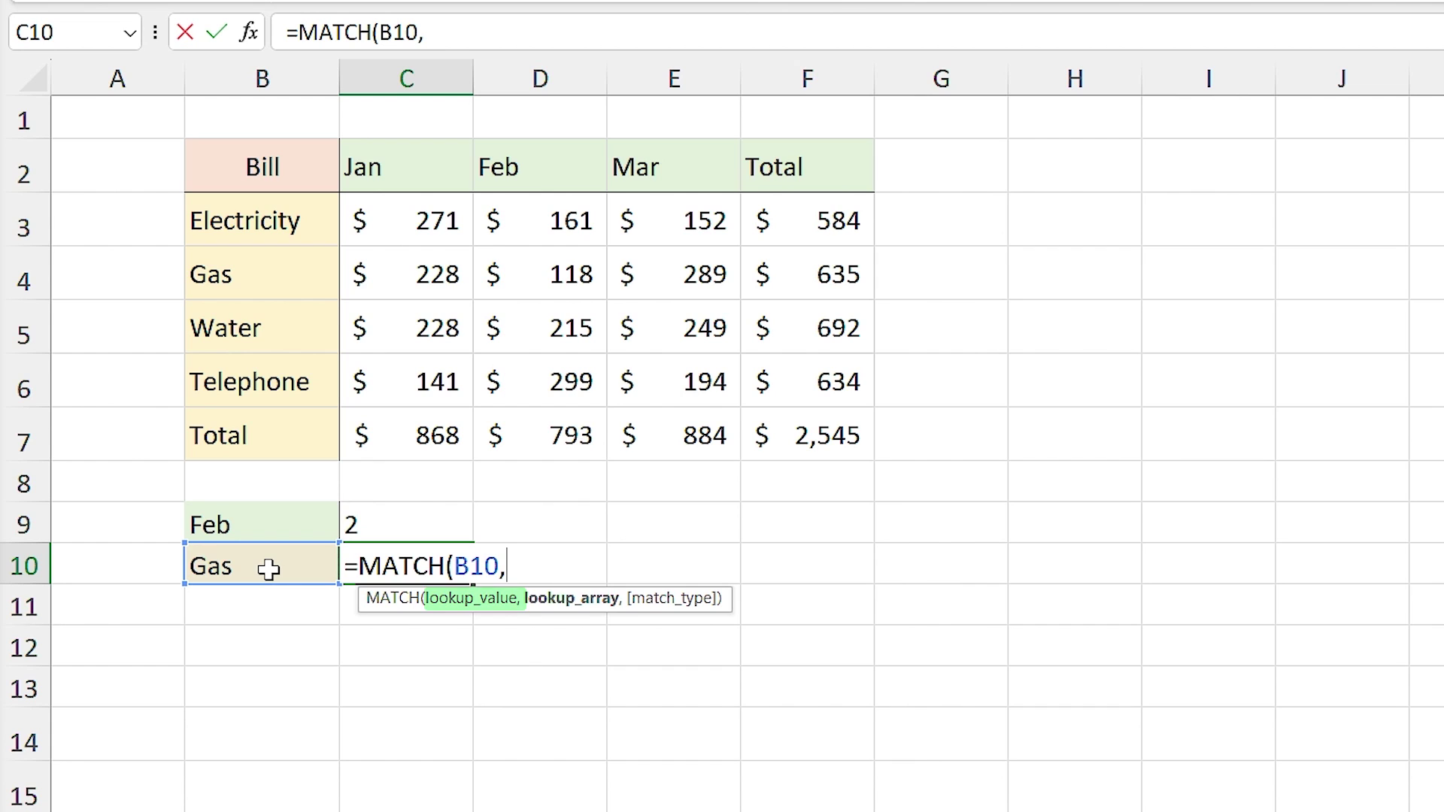
left_click_drag(250, 198, 256, 425)
type(",0")
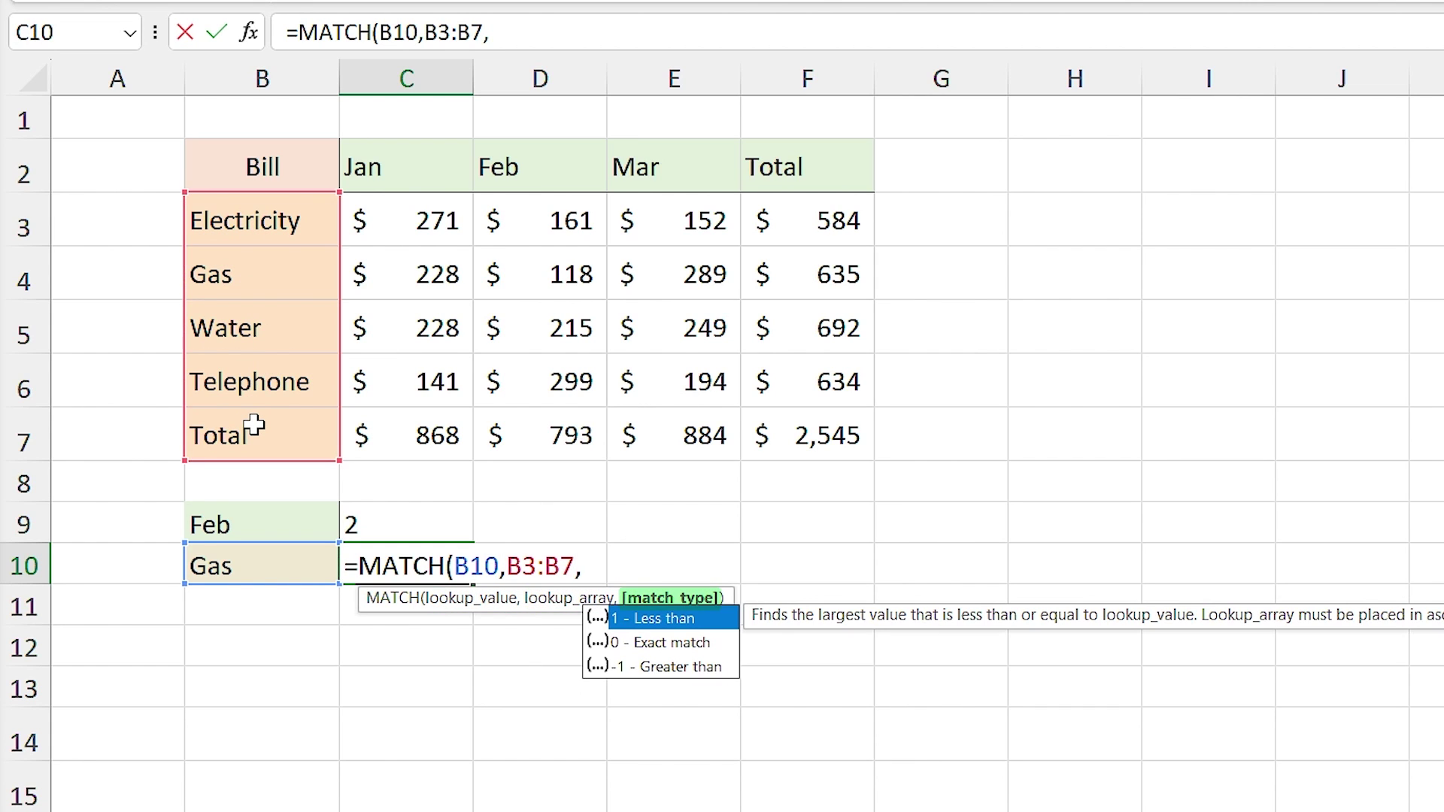
key("Return")
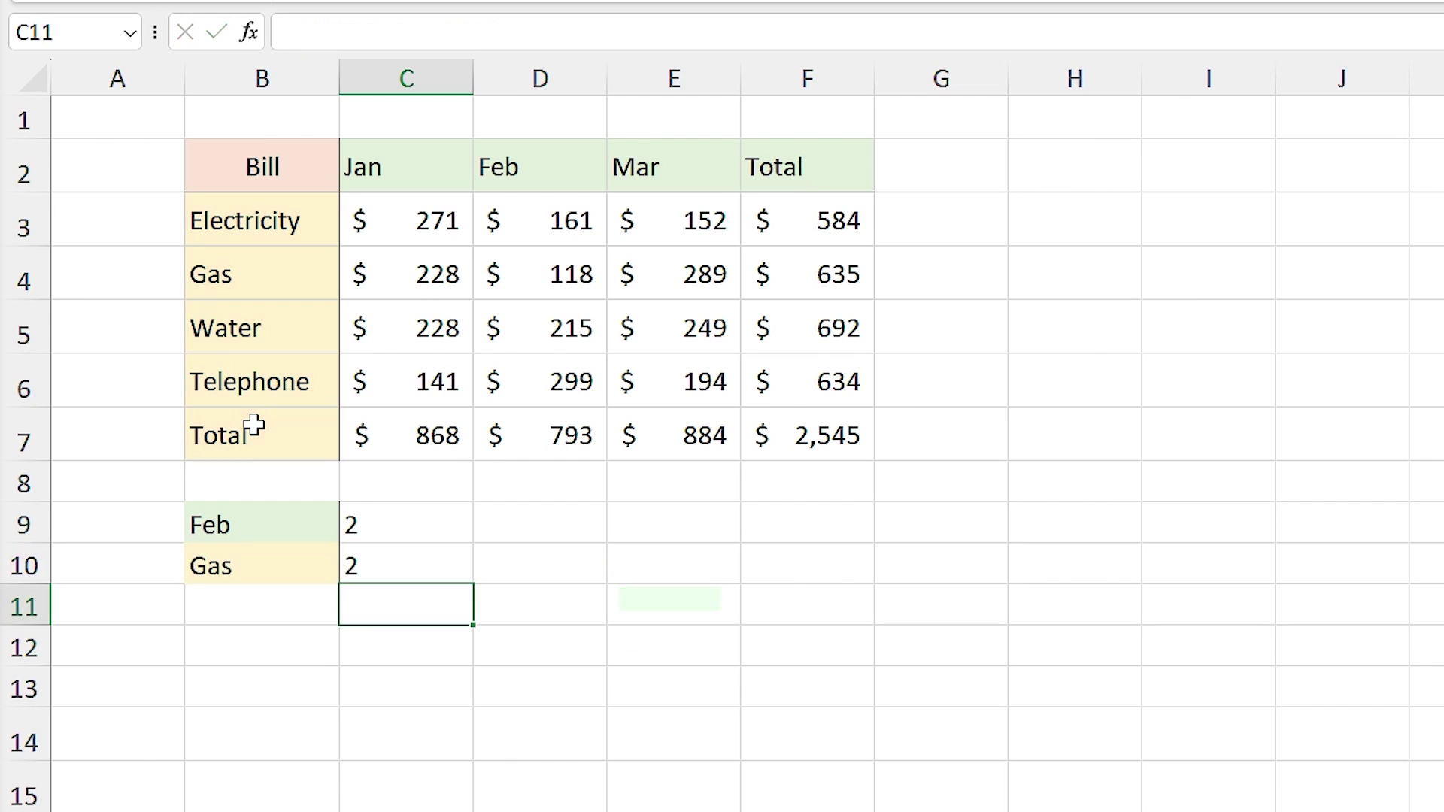
left_click(391, 570)
Set the bill lookup in B10 to Telephone and the month in B9 to Mar
left_click(290, 566)
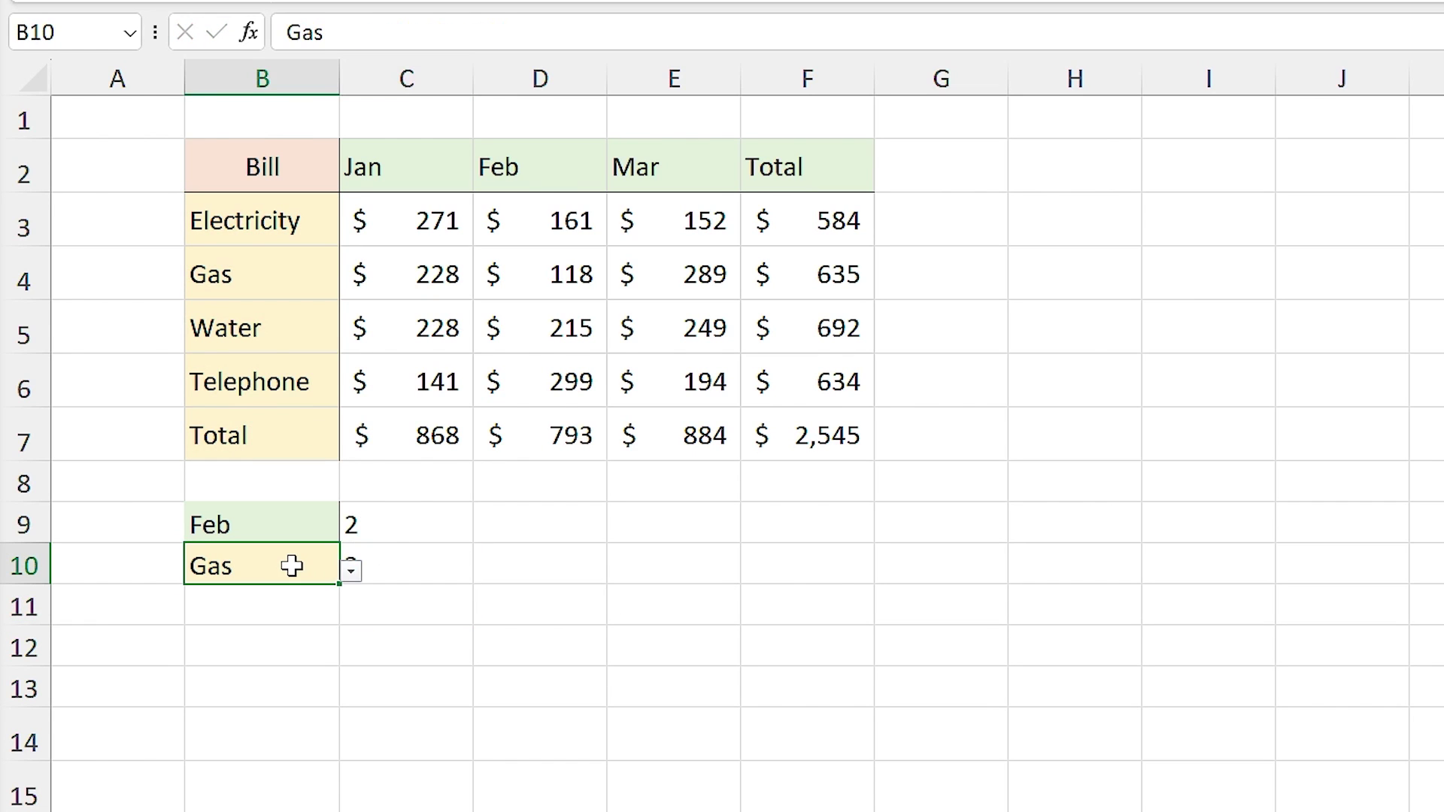
left_click(351, 572)
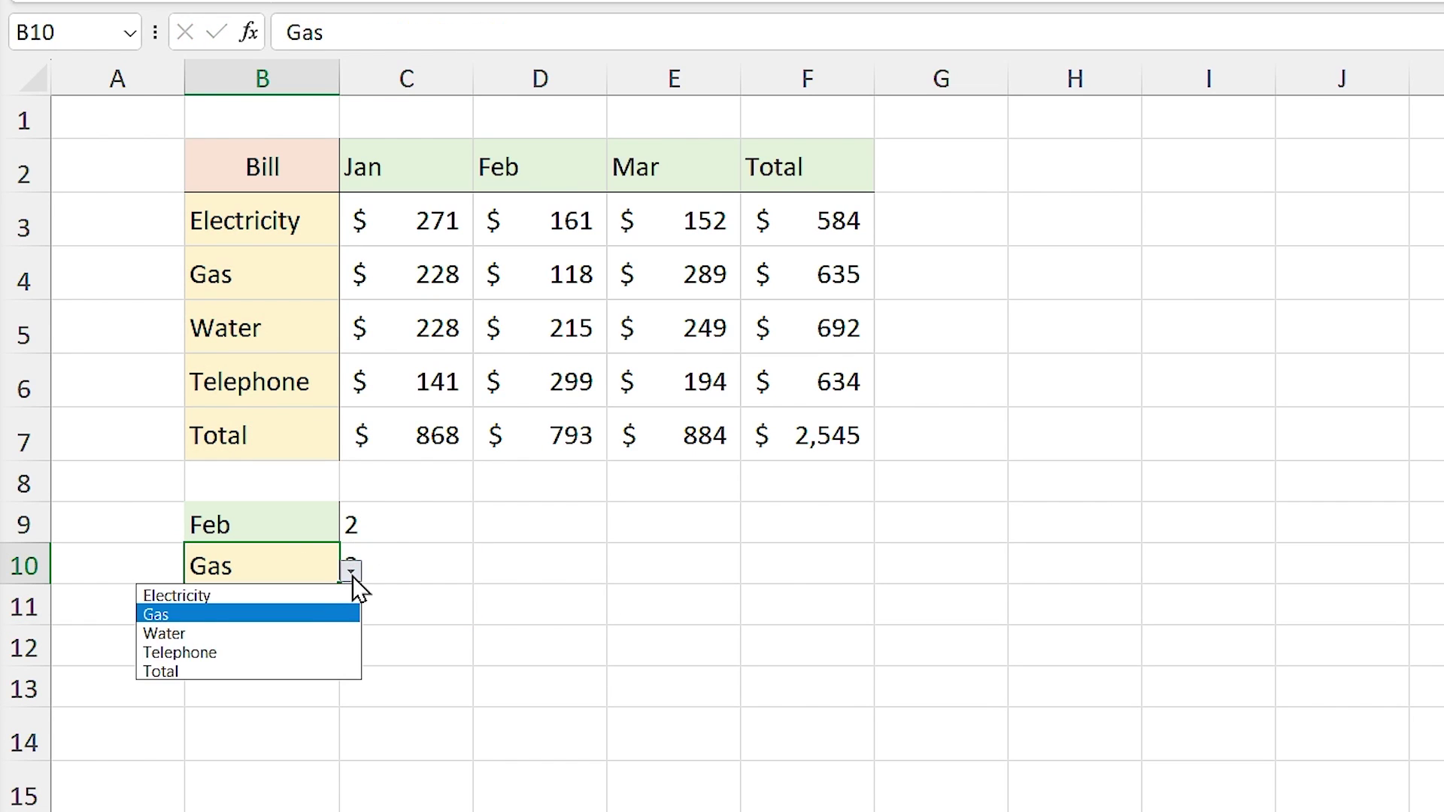
left_click(205, 655)
left_click(284, 526)
left_click(351, 530)
left_click(223, 592)
left_click(319, 687)
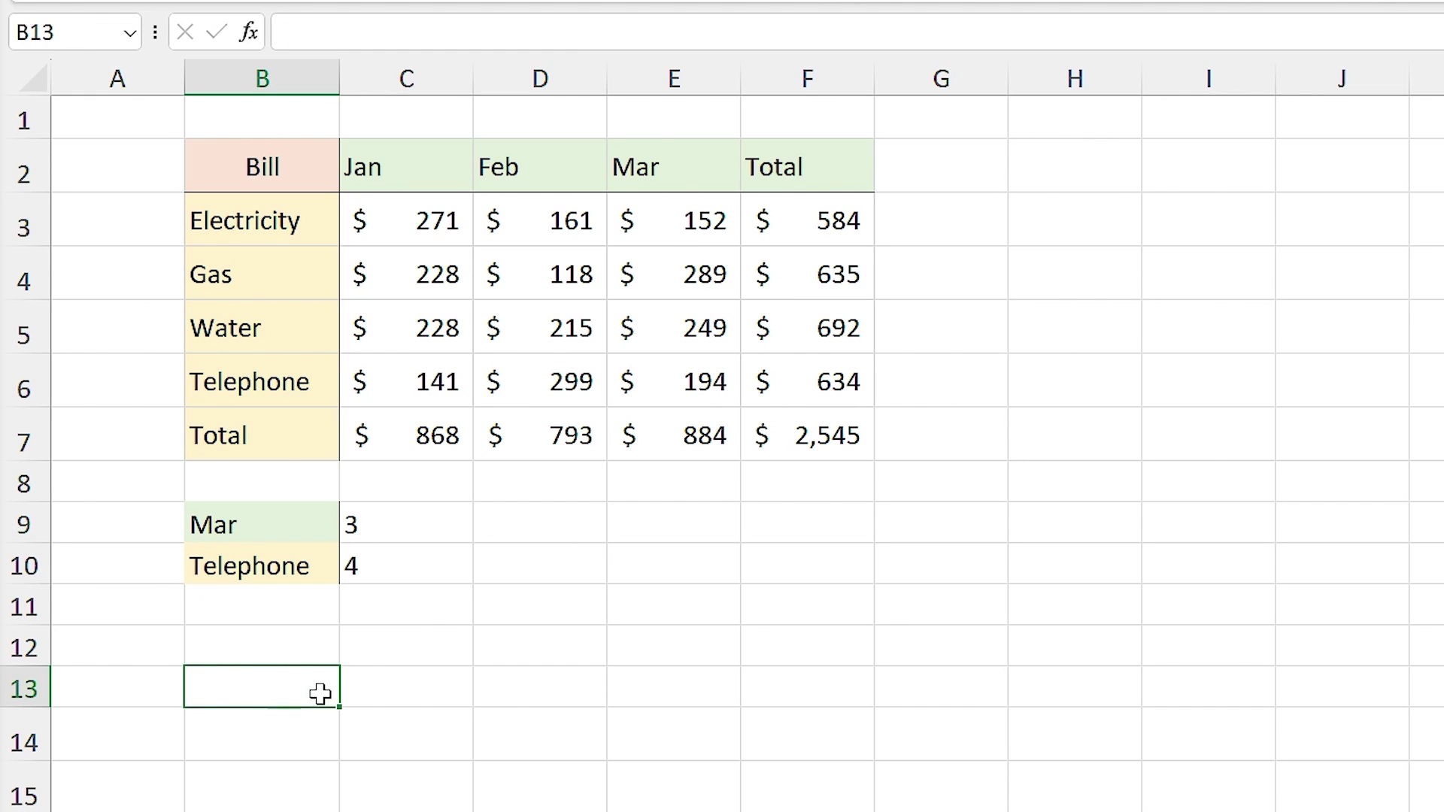
left_click(584, 526)
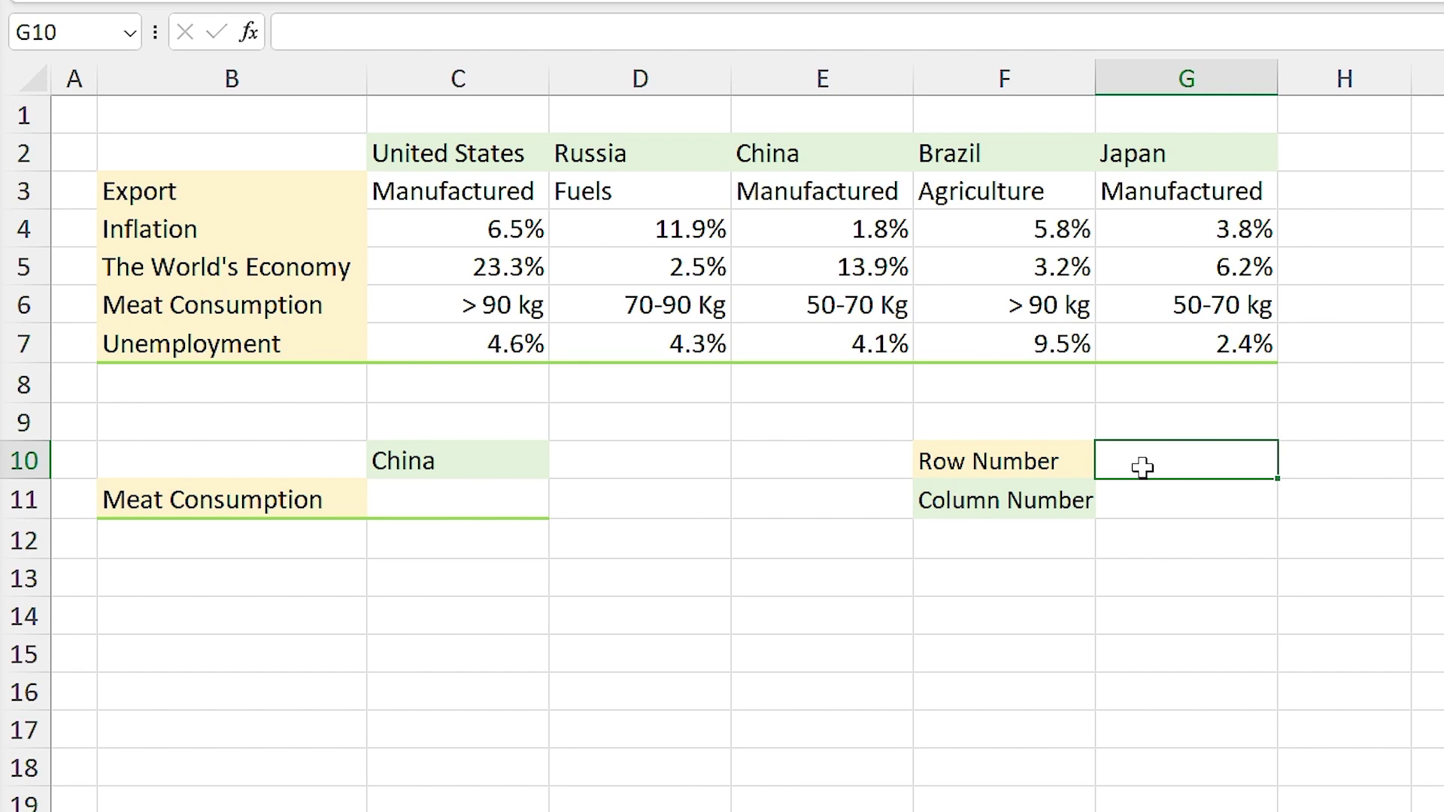
Enter =MATCH(B11,B3:B7,0) in G10 so Row Number returns 4
type("=mat")
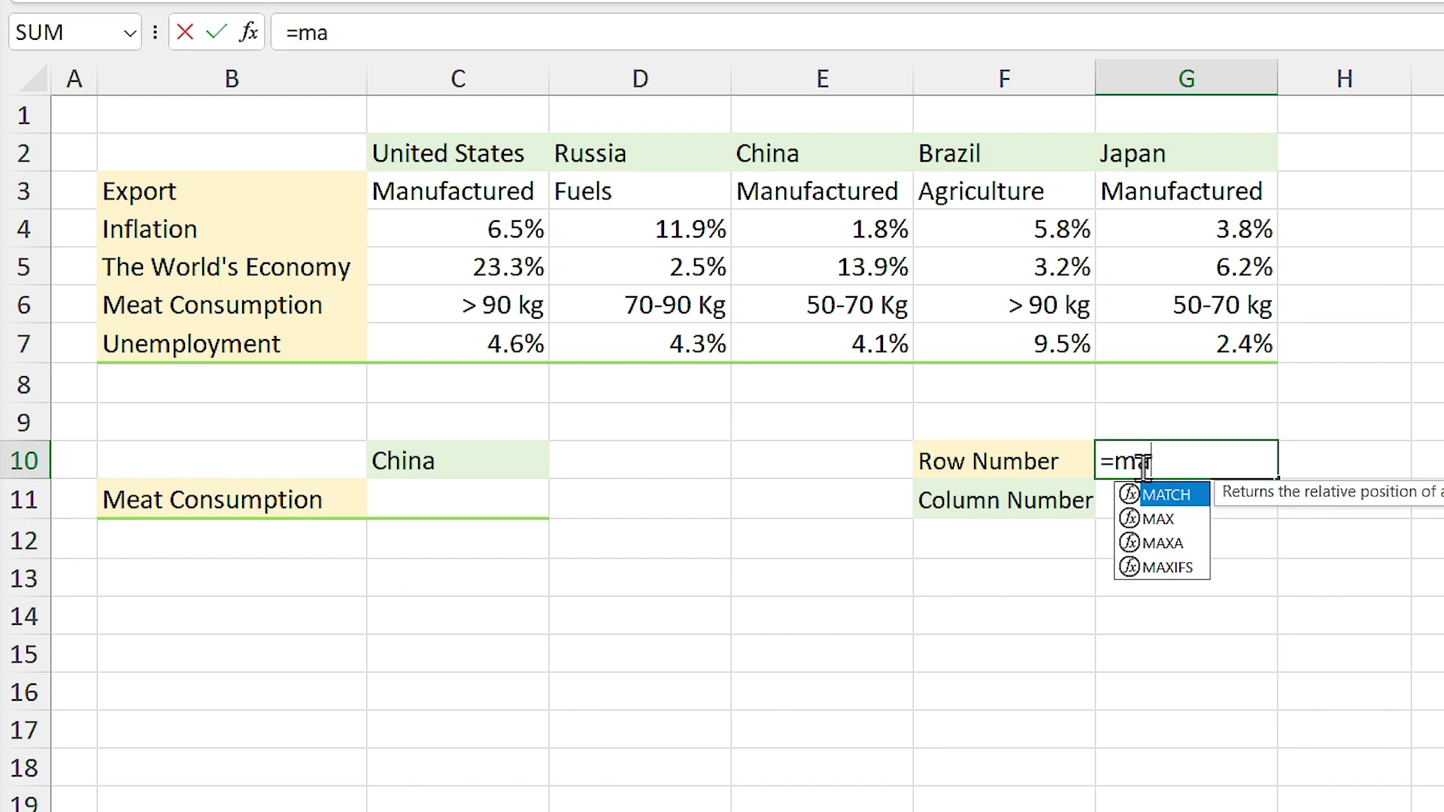
double_click(1154, 495)
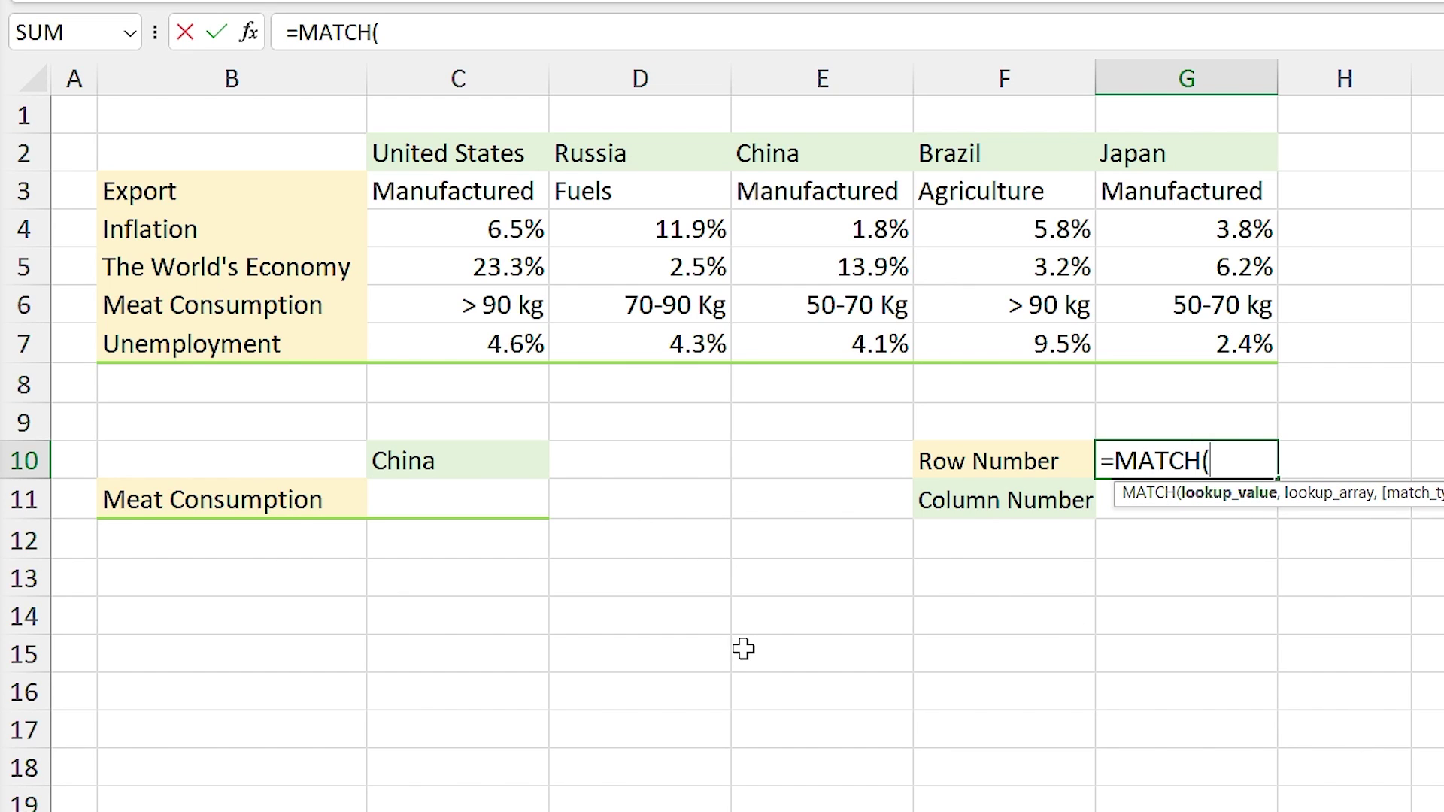
left_click(217, 501)
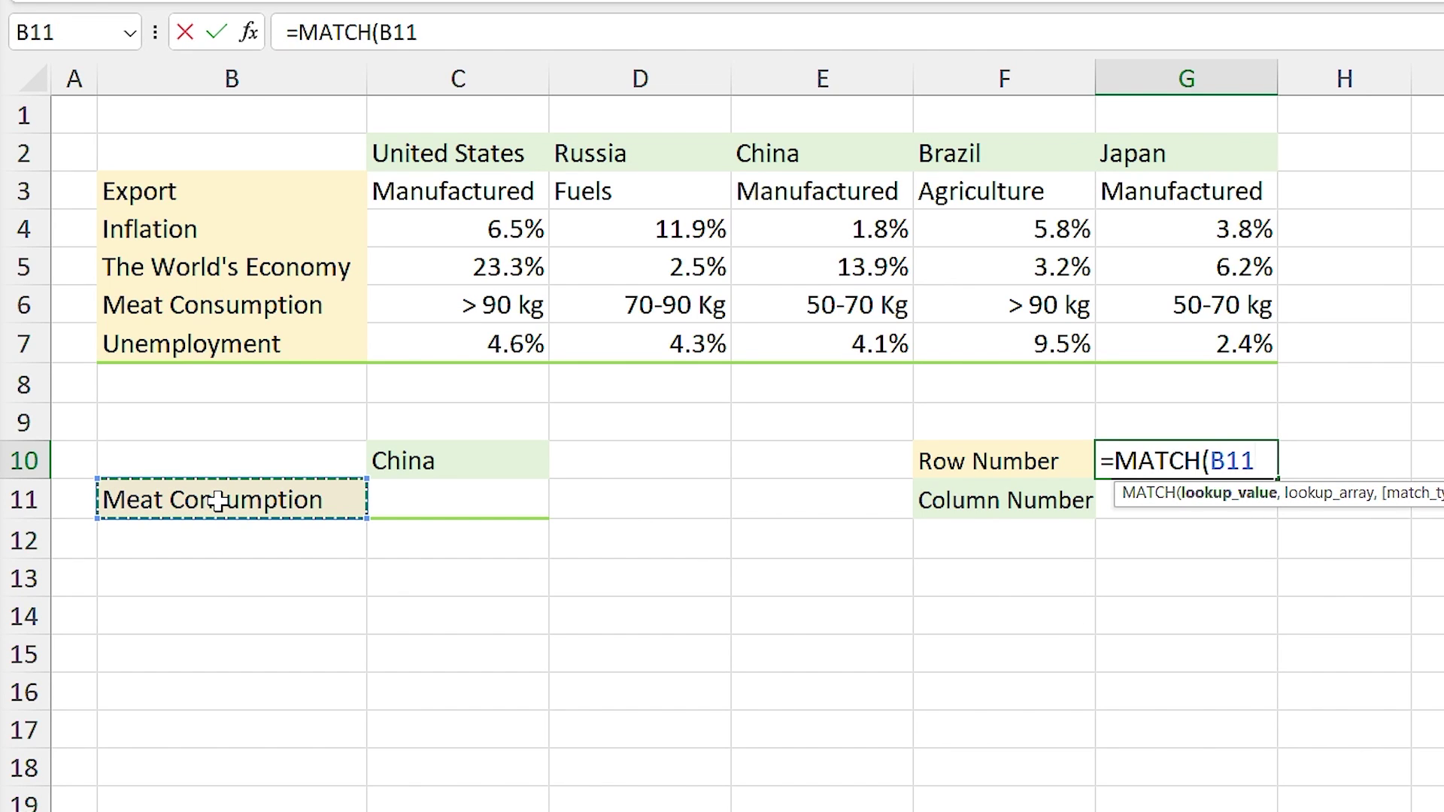
type(",")
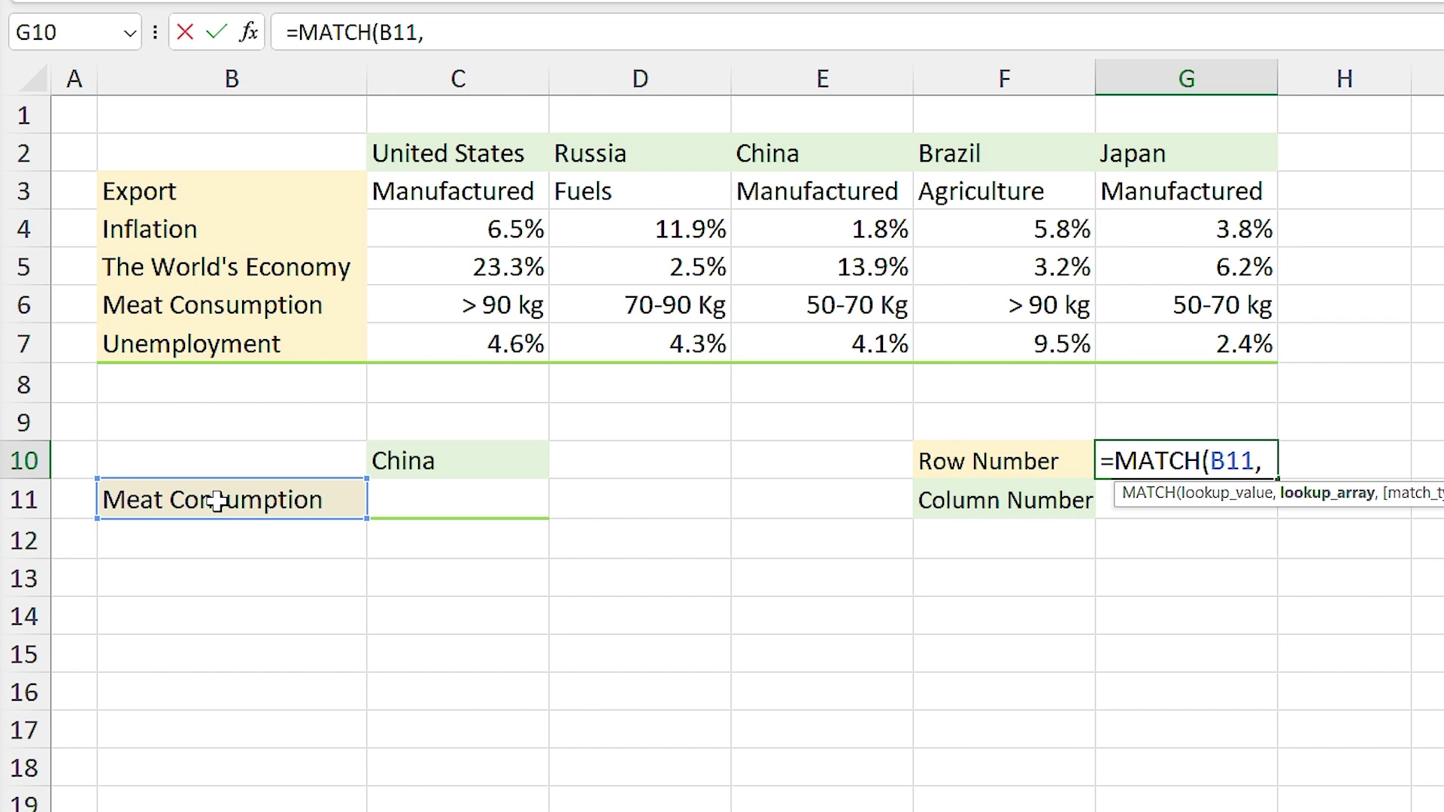
left_click_drag(219, 190, 223, 338)
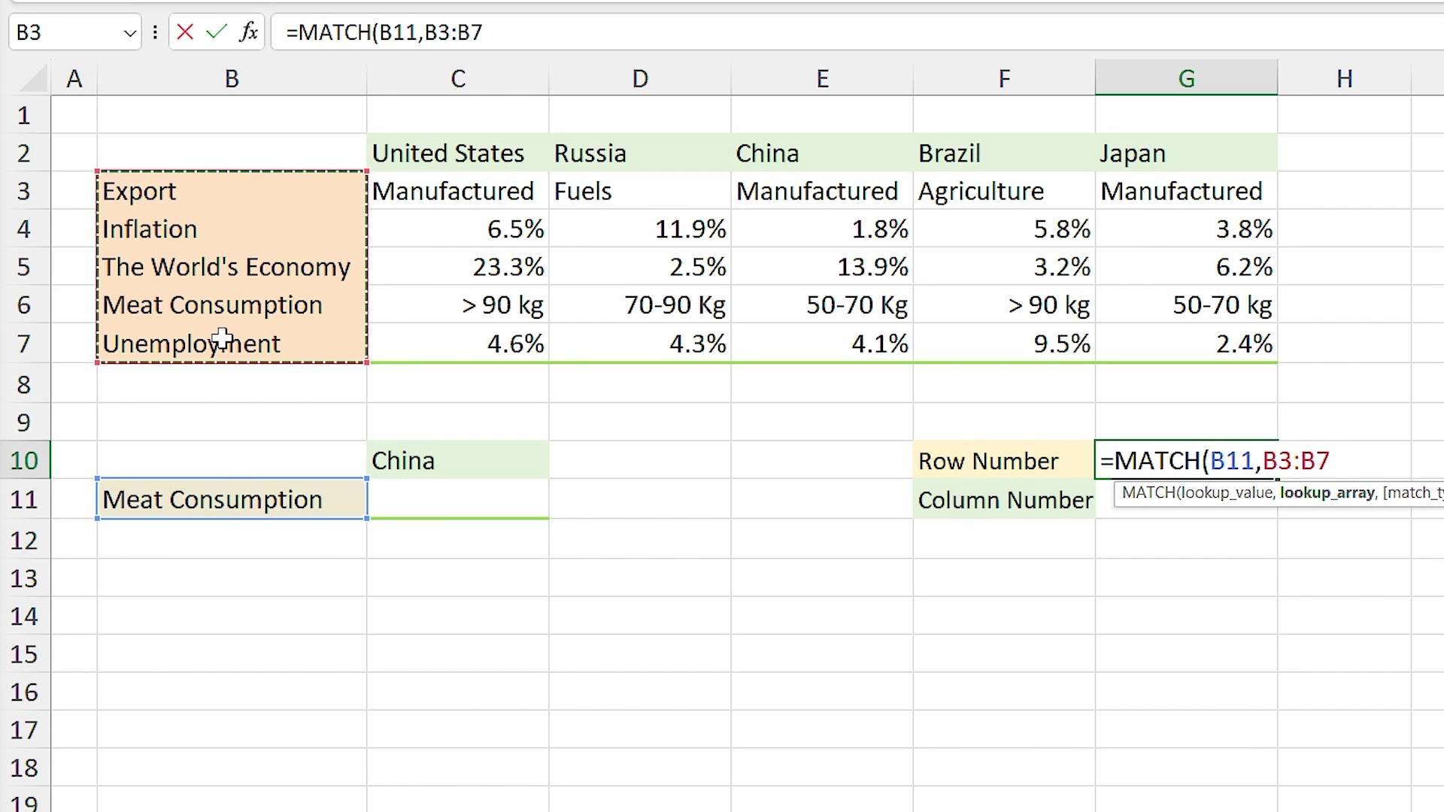
type(",")
type("0")
key("Return")
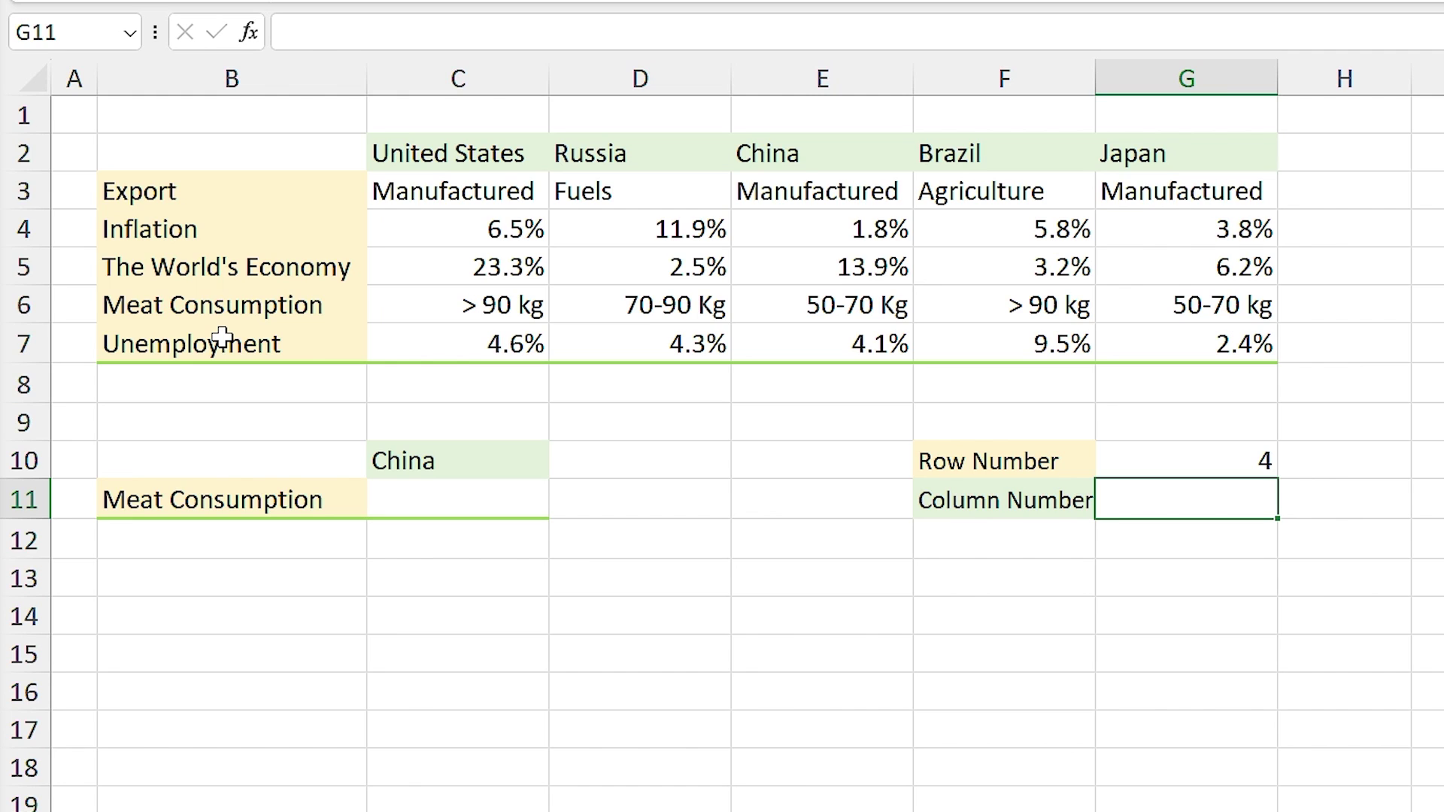
Enter =MATCH(C10,C2:G2,0) in G11 so Column Number returns 3 for China
type("=mat")
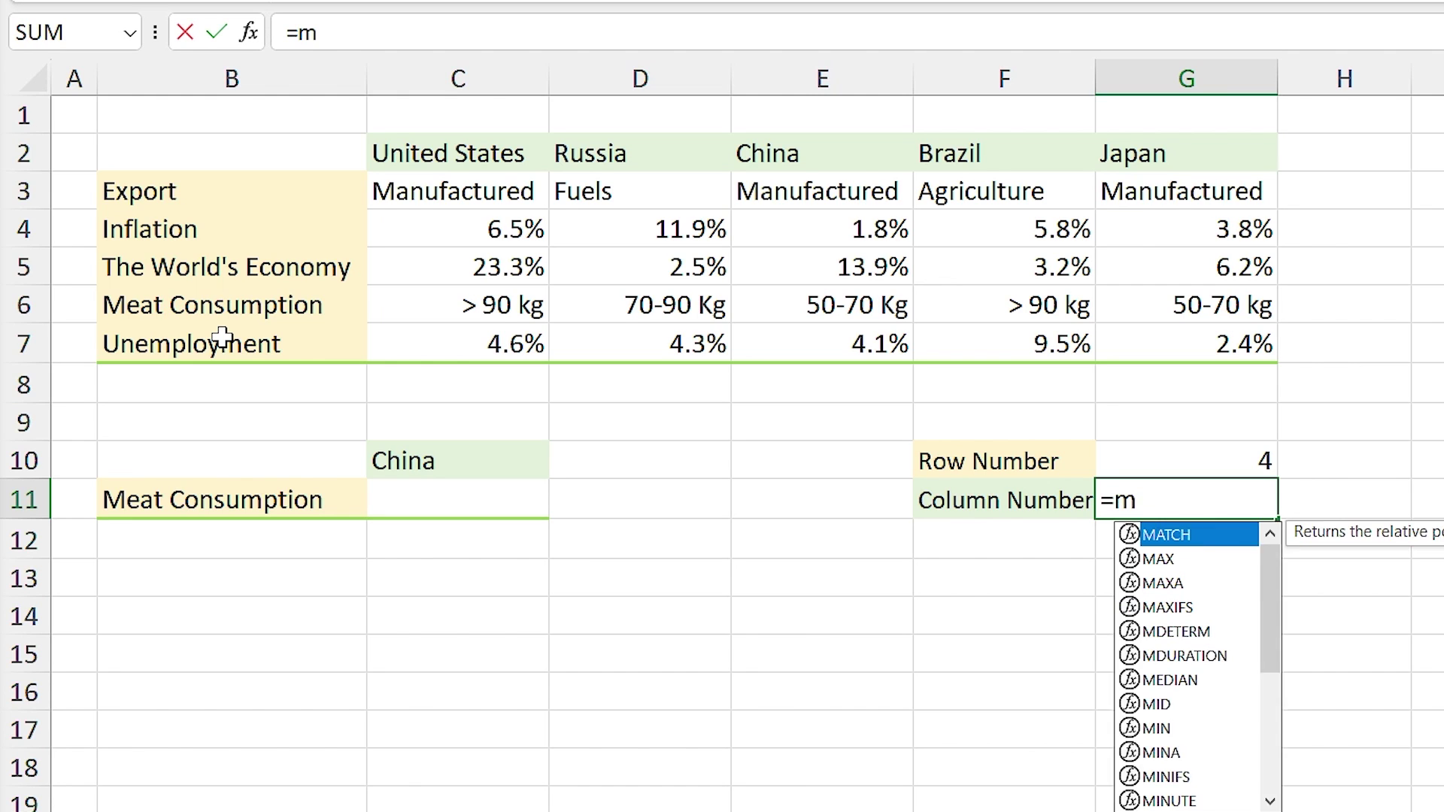
double_click(1190, 536)
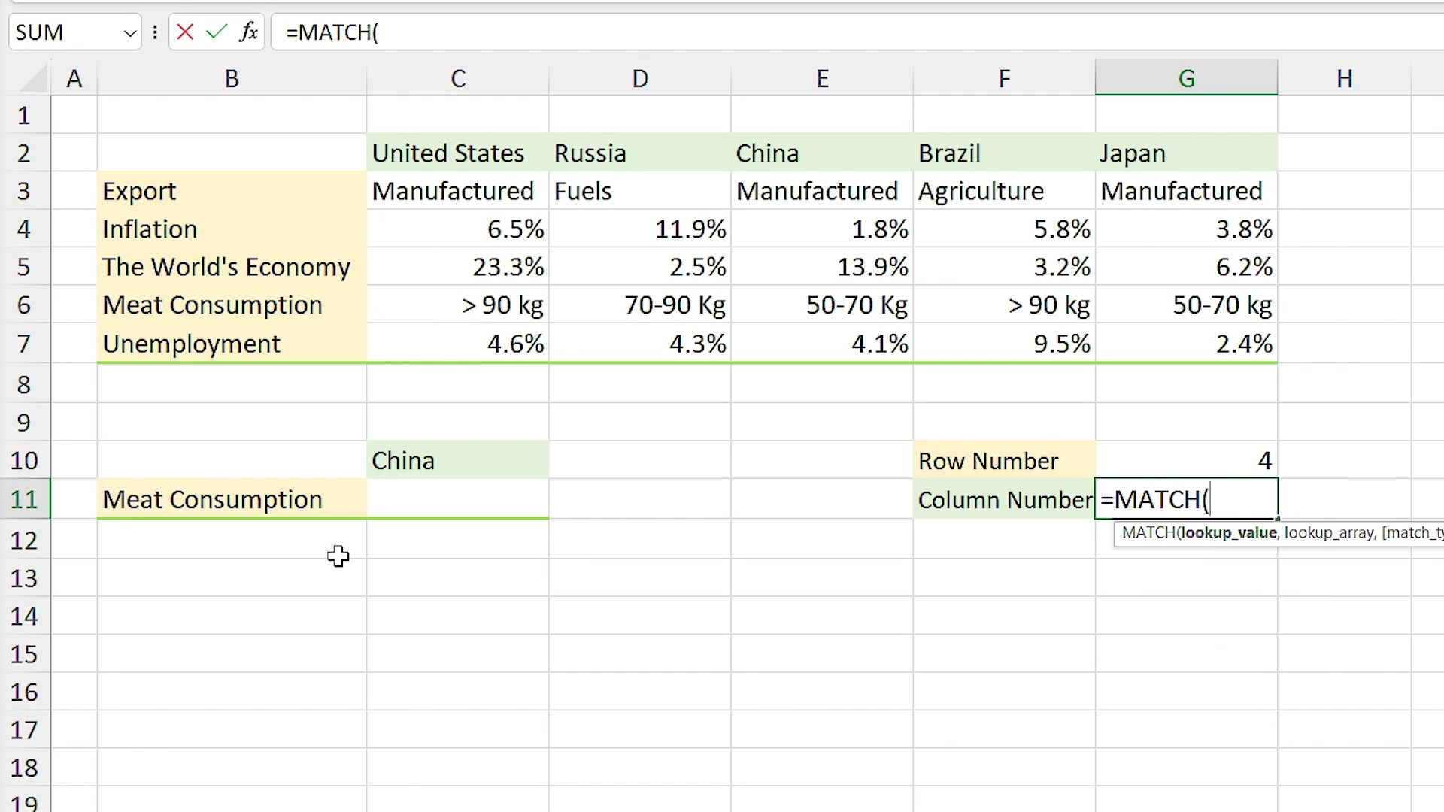
left_click(405, 460)
type(",")
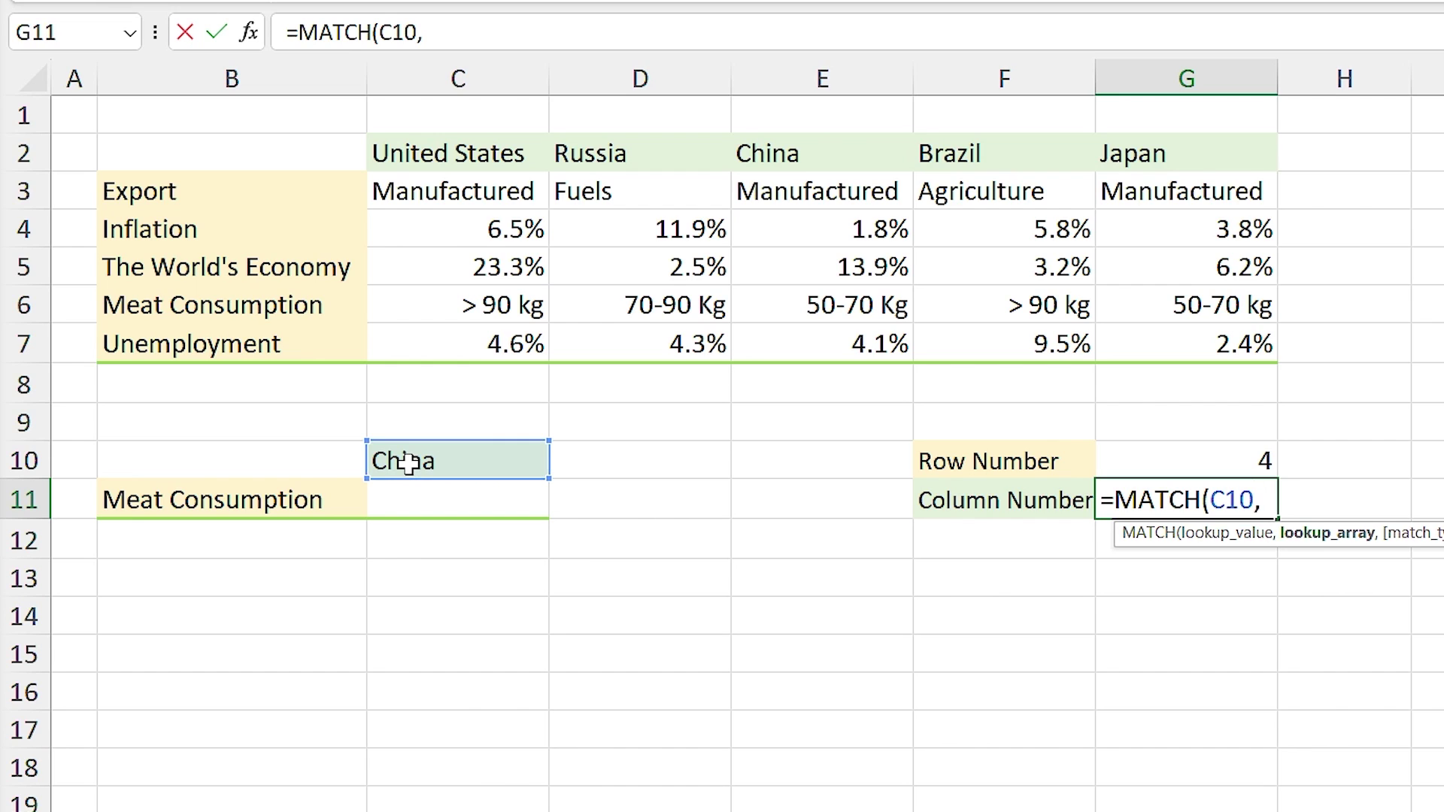
left_click_drag(419, 146, 1156, 152)
type(",0")
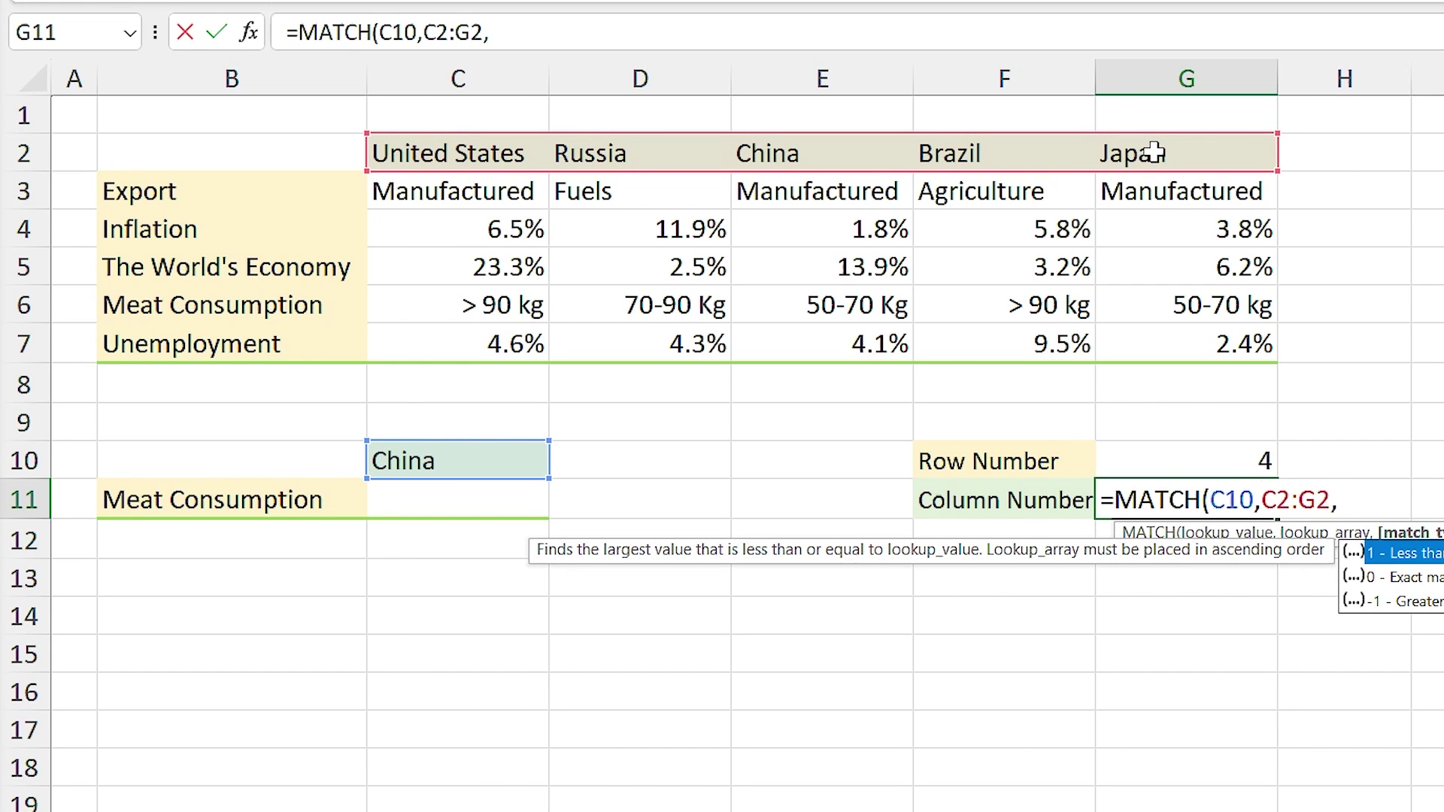
key("Return")
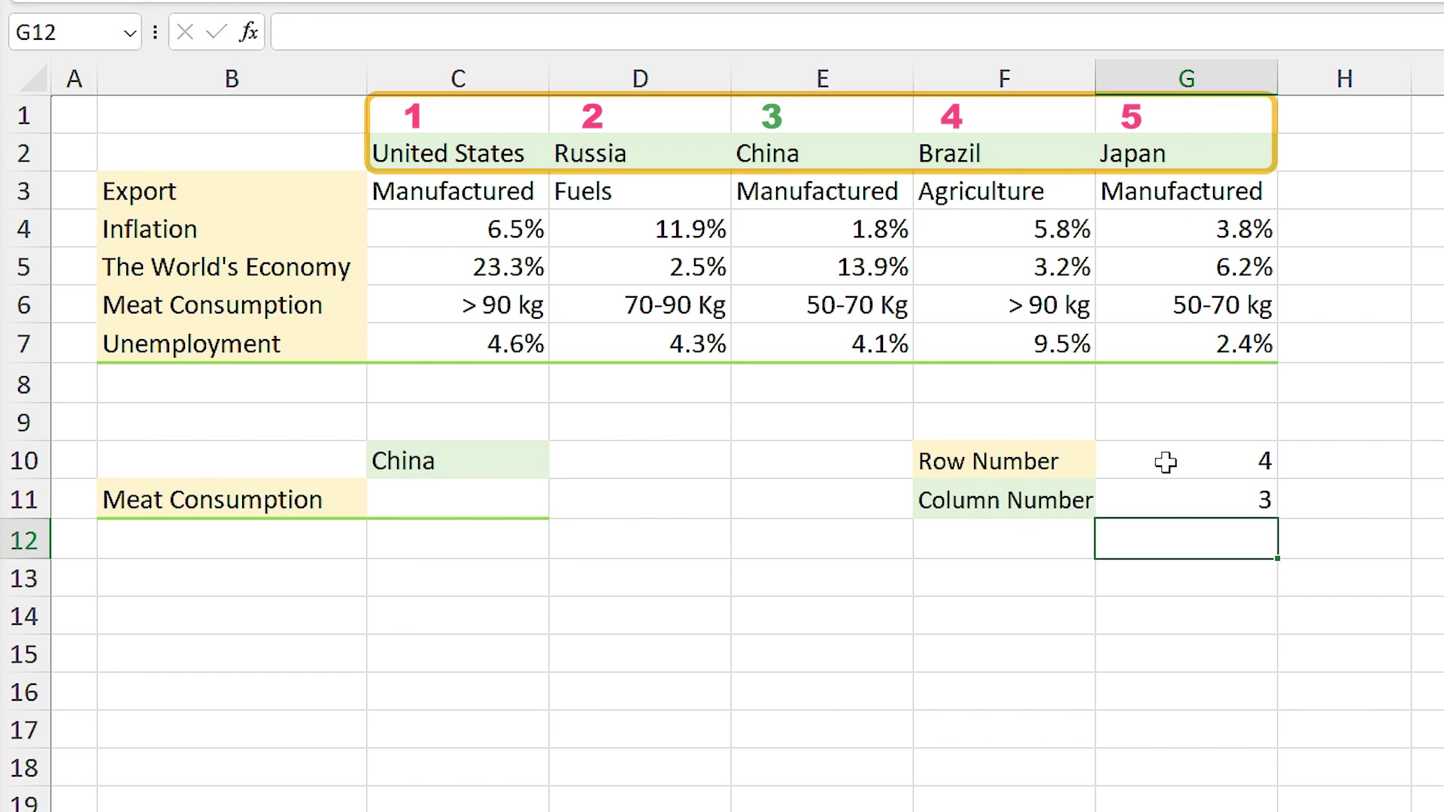
left_click(1163, 497)
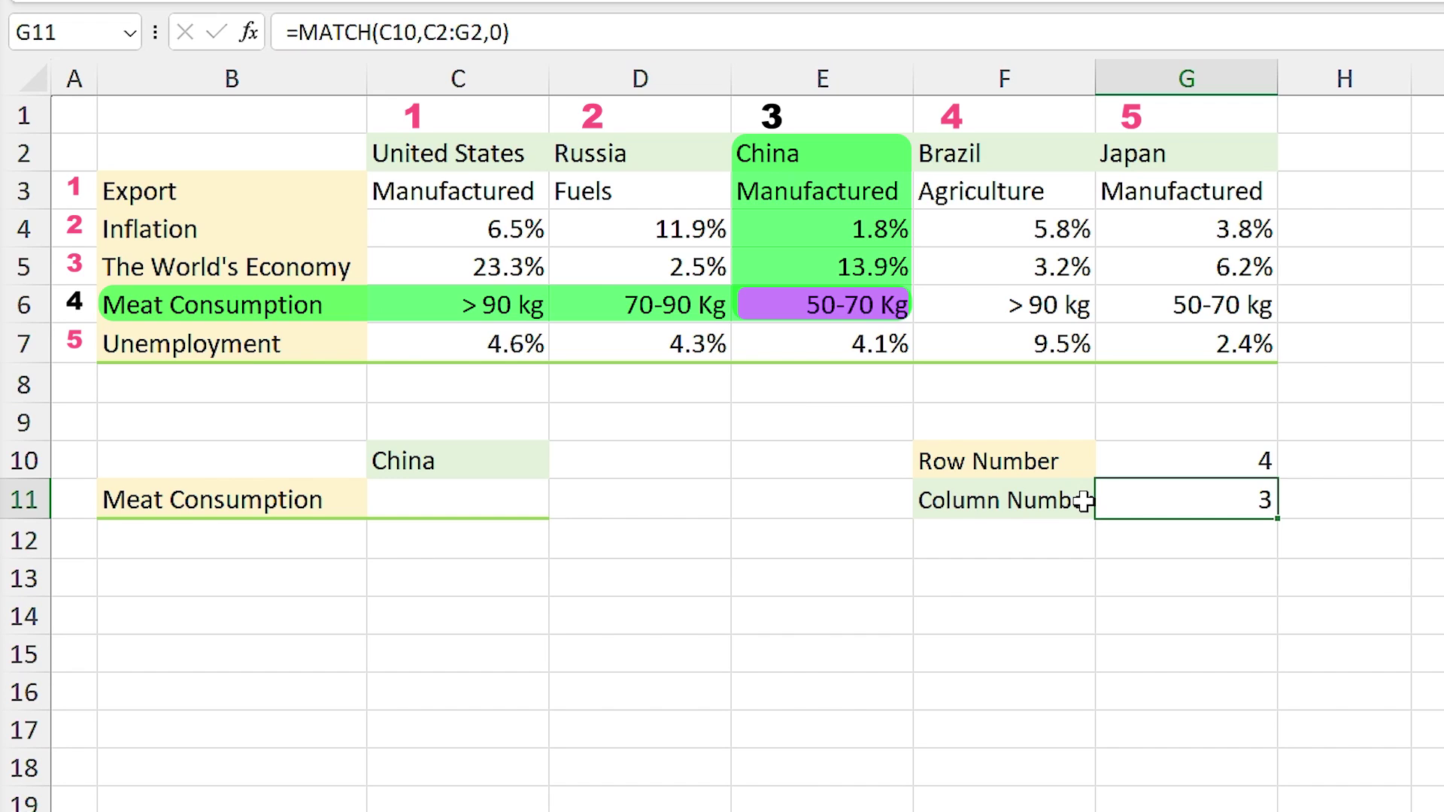
left_click(506, 507)
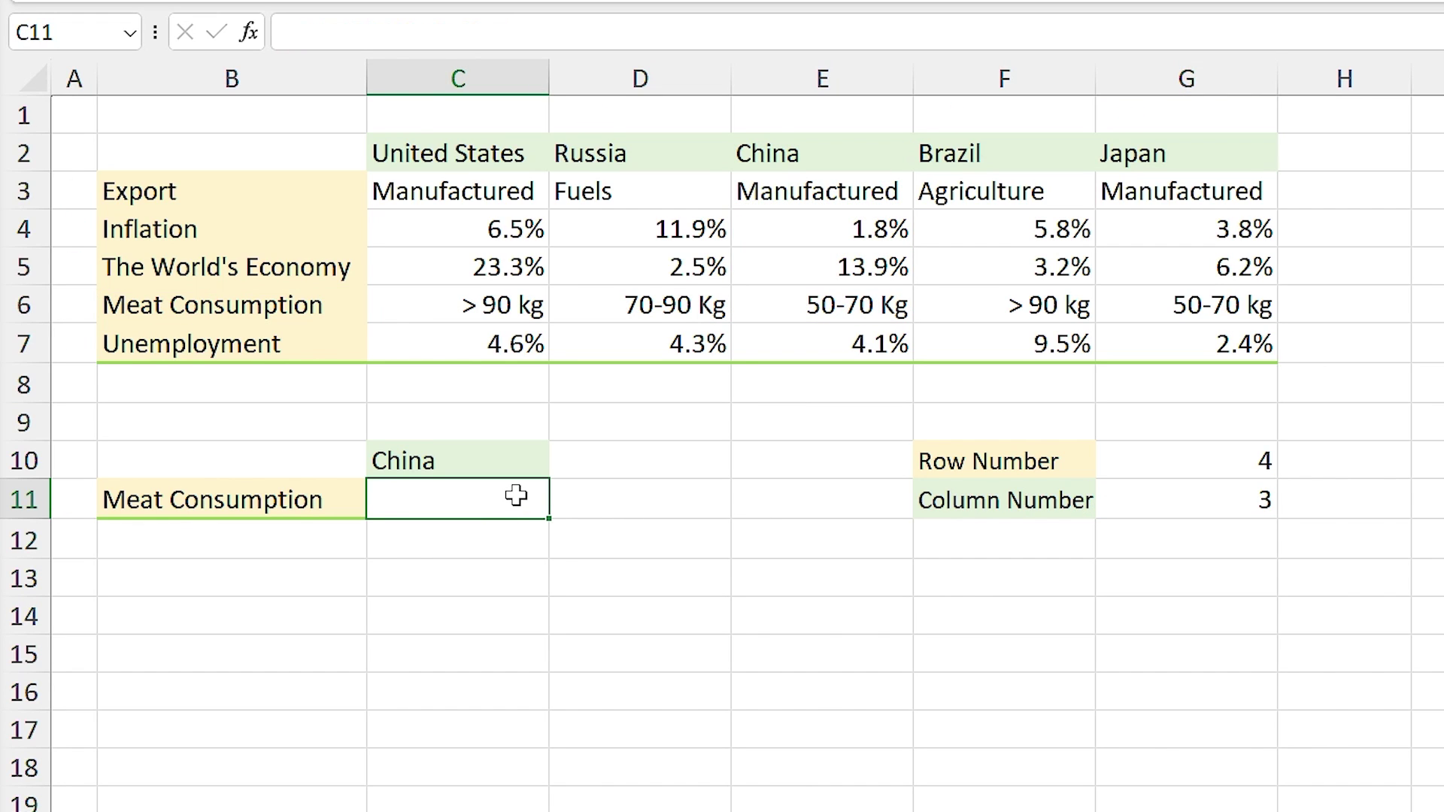
Enter =INDEX(C3:G7,G10,G11) in C11, returning 50-70 Kg for China
type("=")
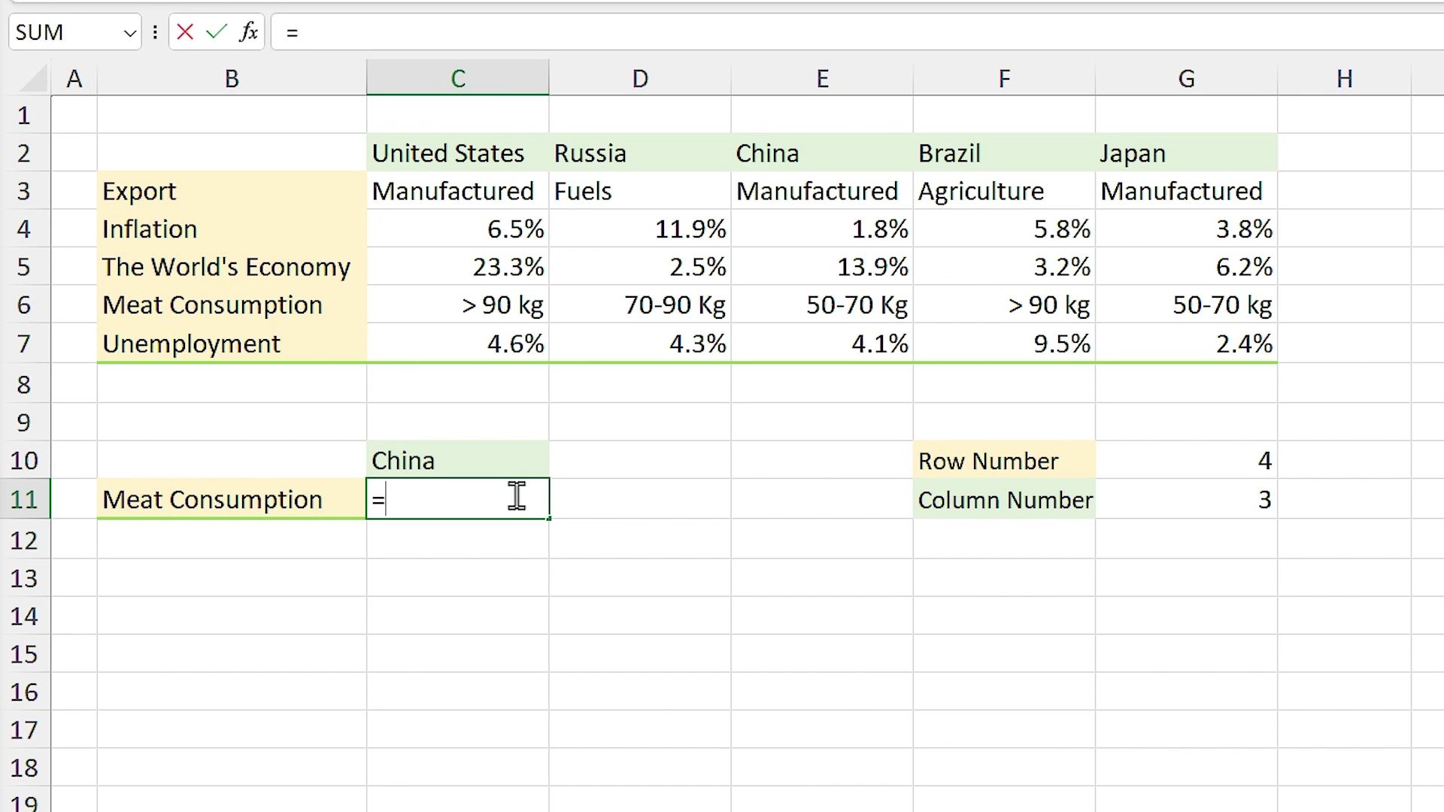
type("inde")
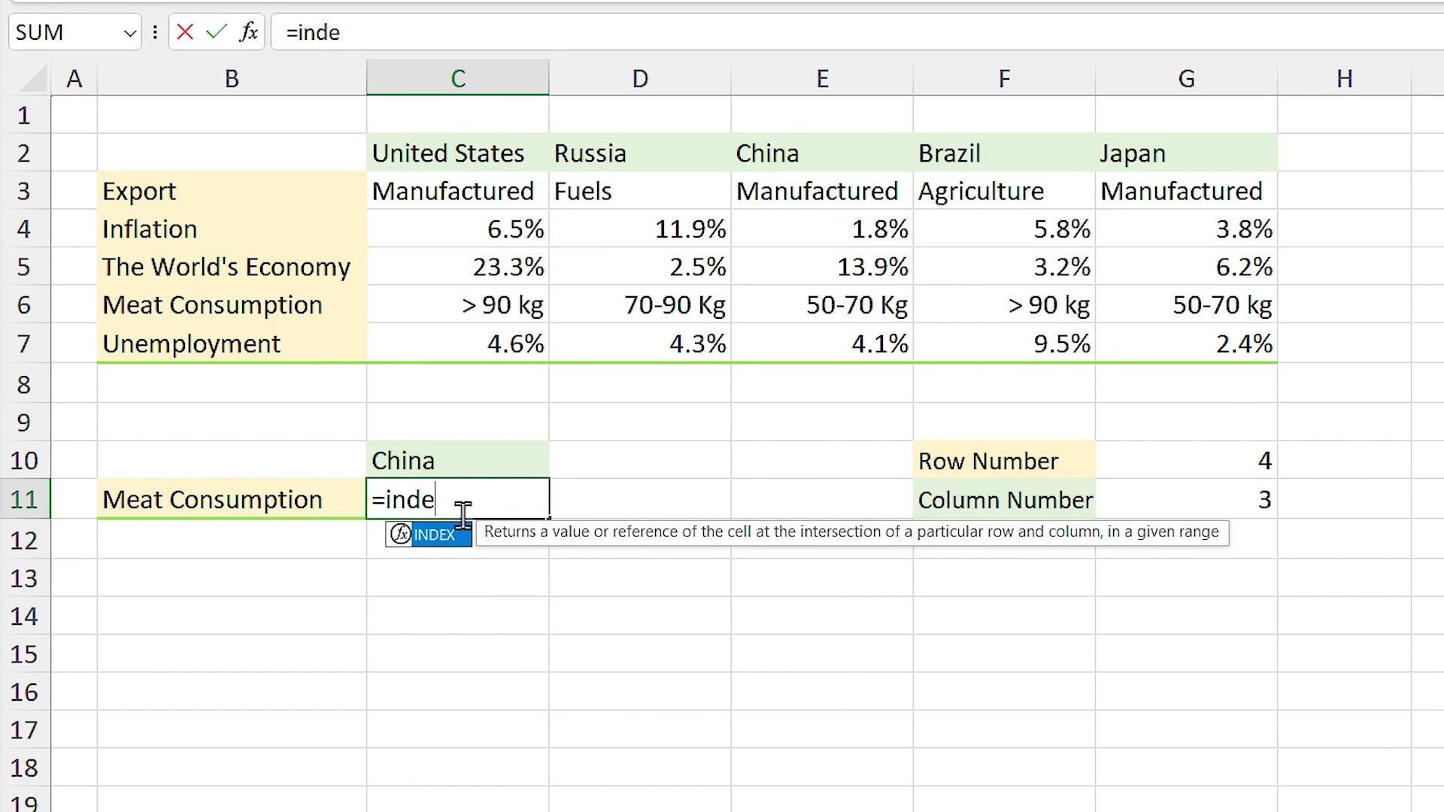
double_click(431, 540)
left_click_drag(422, 194, 1163, 341)
type(",")
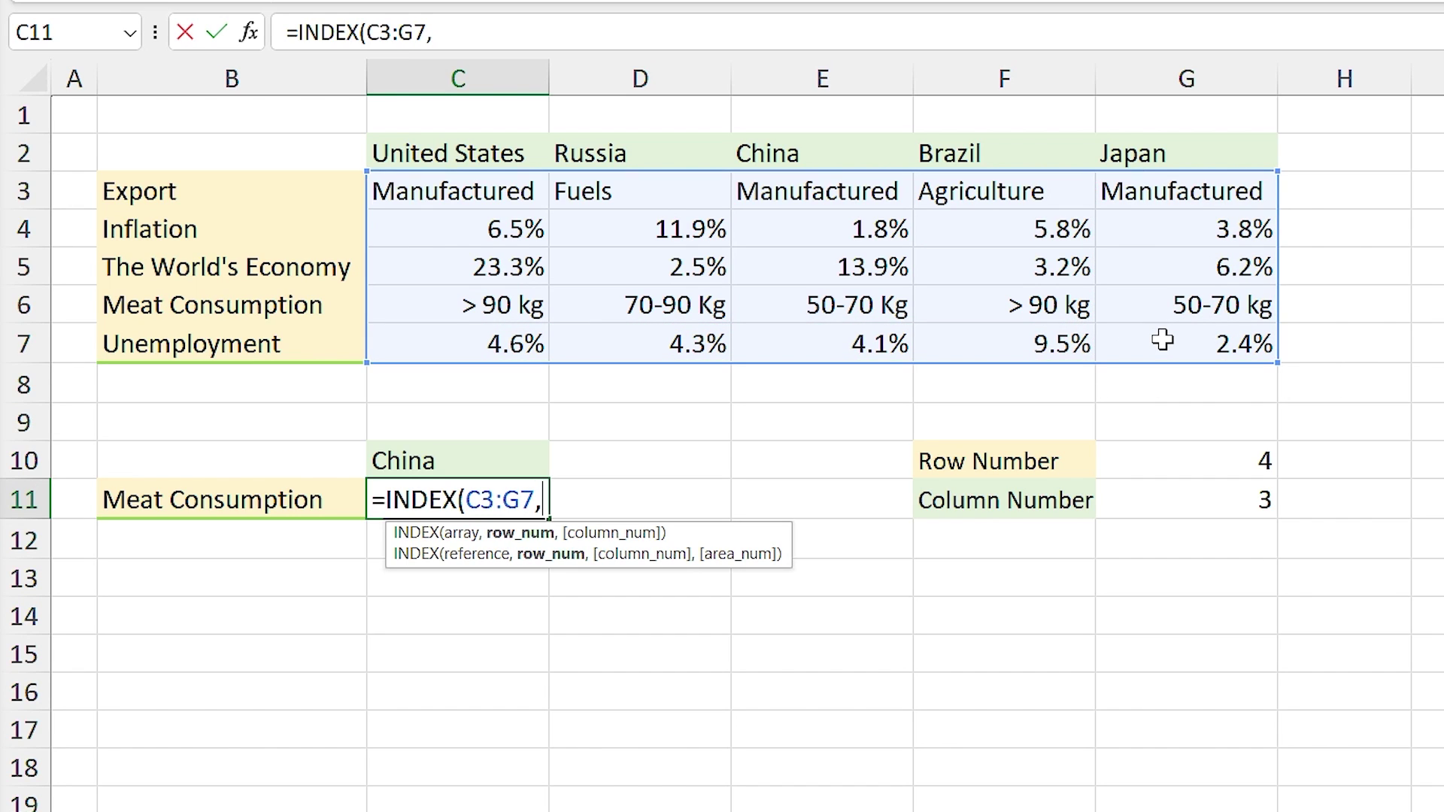
left_click(1196, 461)
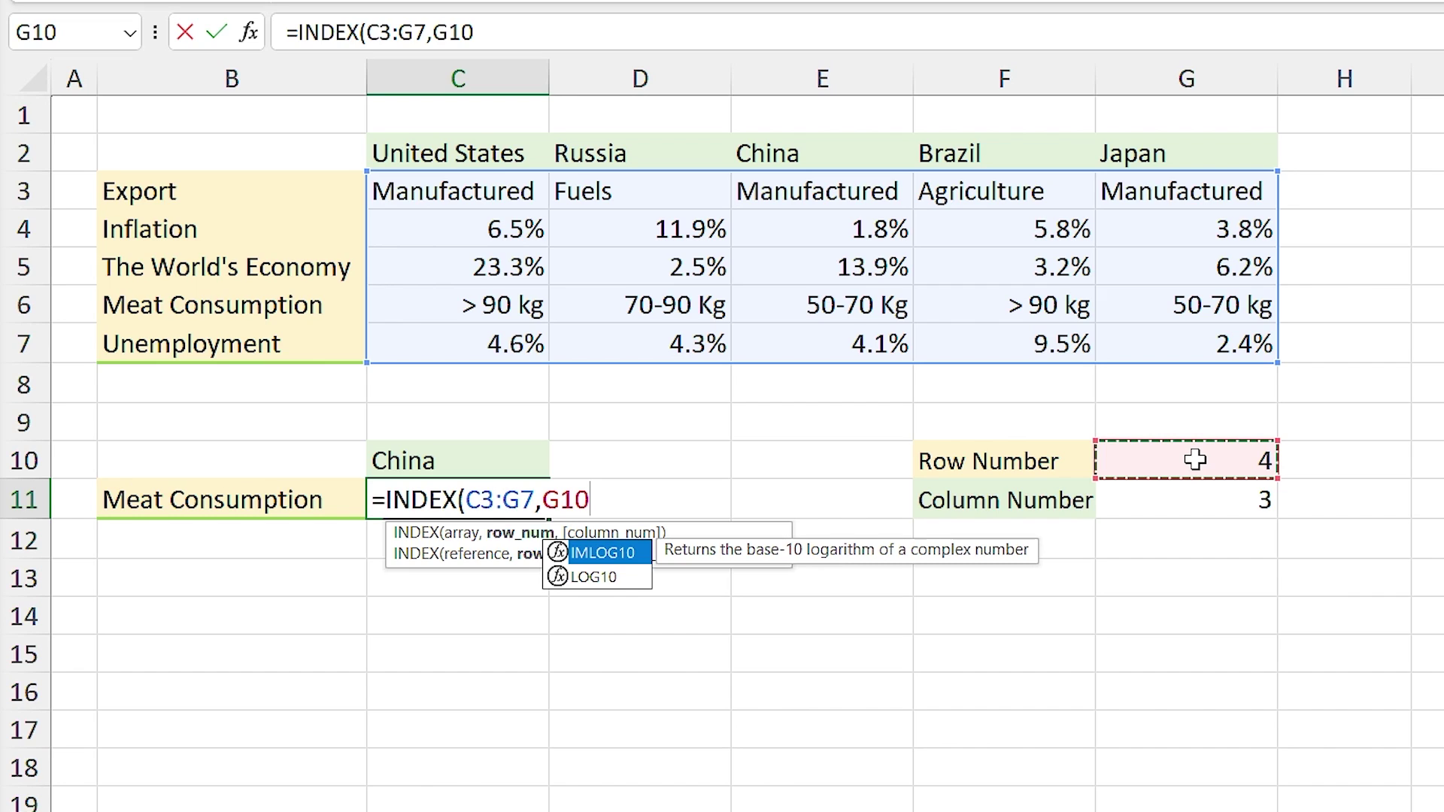
type(",")
left_click(1170, 498)
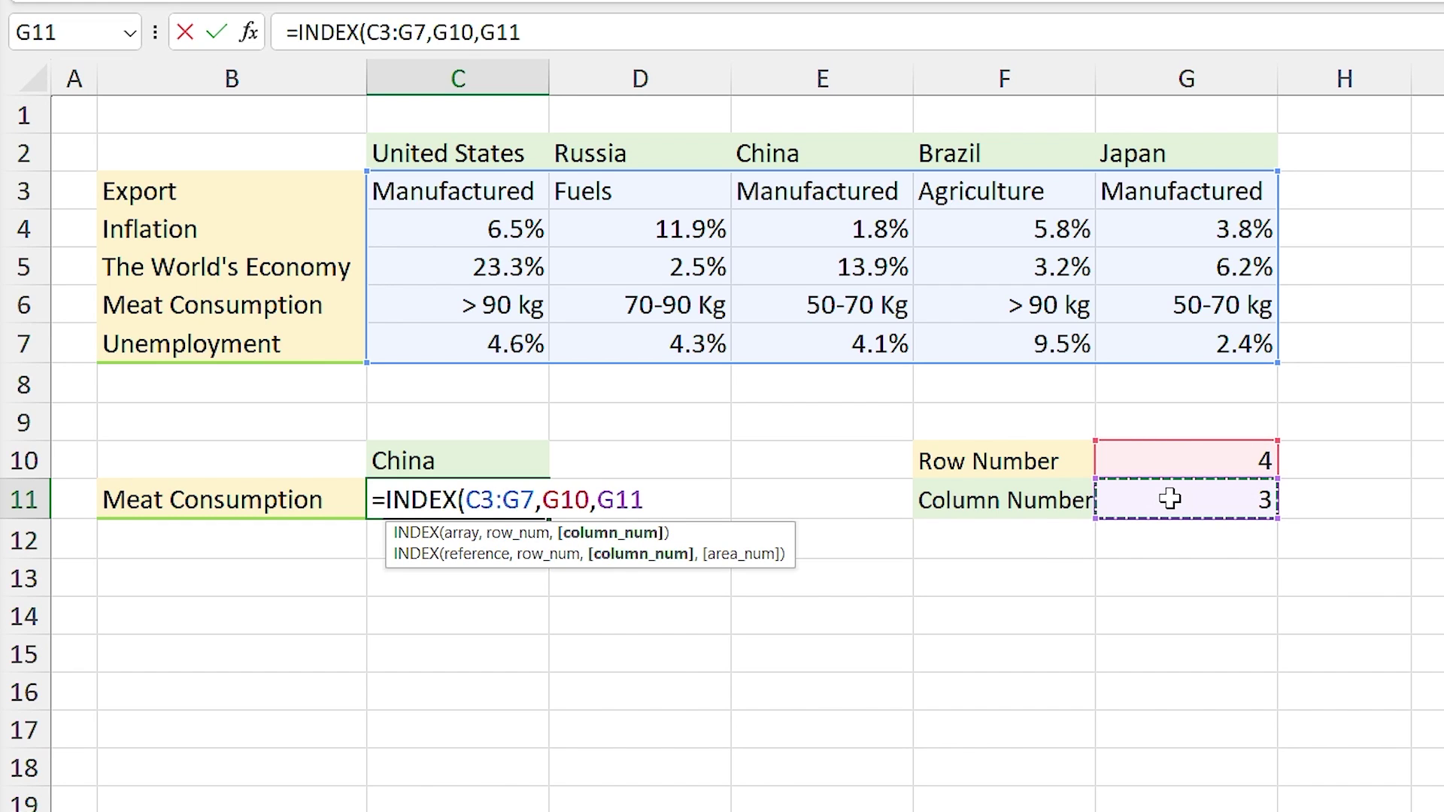
key("Return")
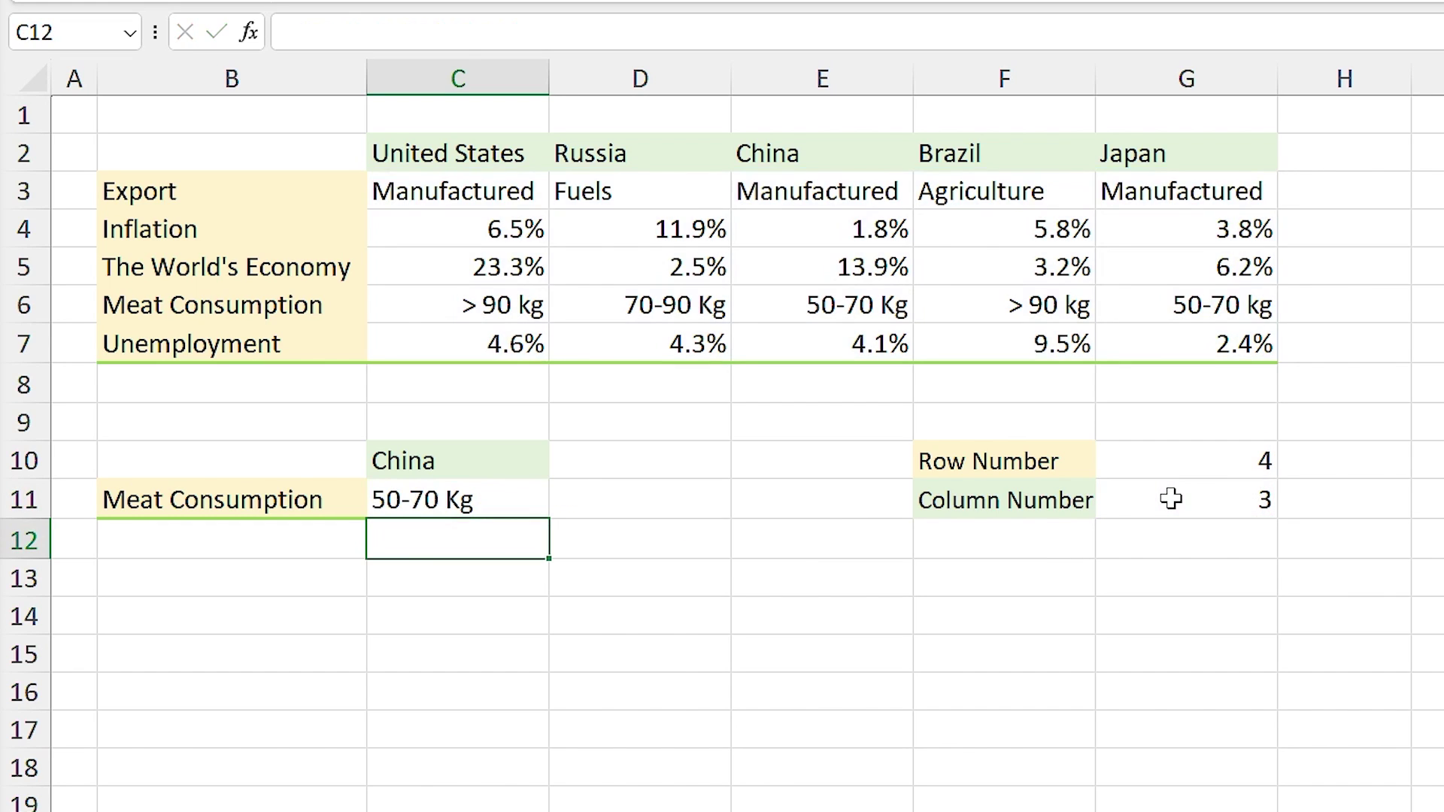
left_click(443, 492)
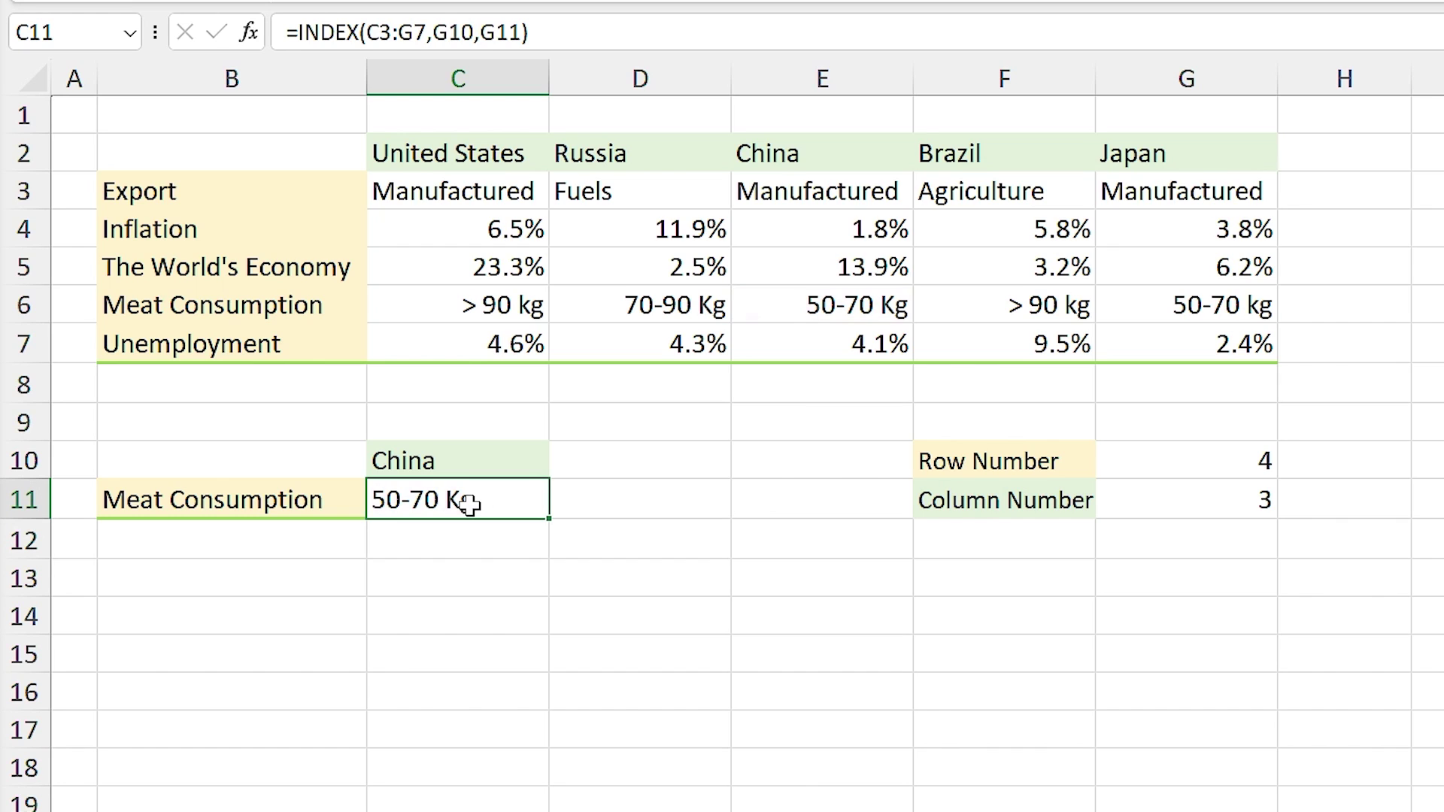
Switch the indicator in B11 to Export and check C11's result
left_click(331, 497)
left_click(379, 506)
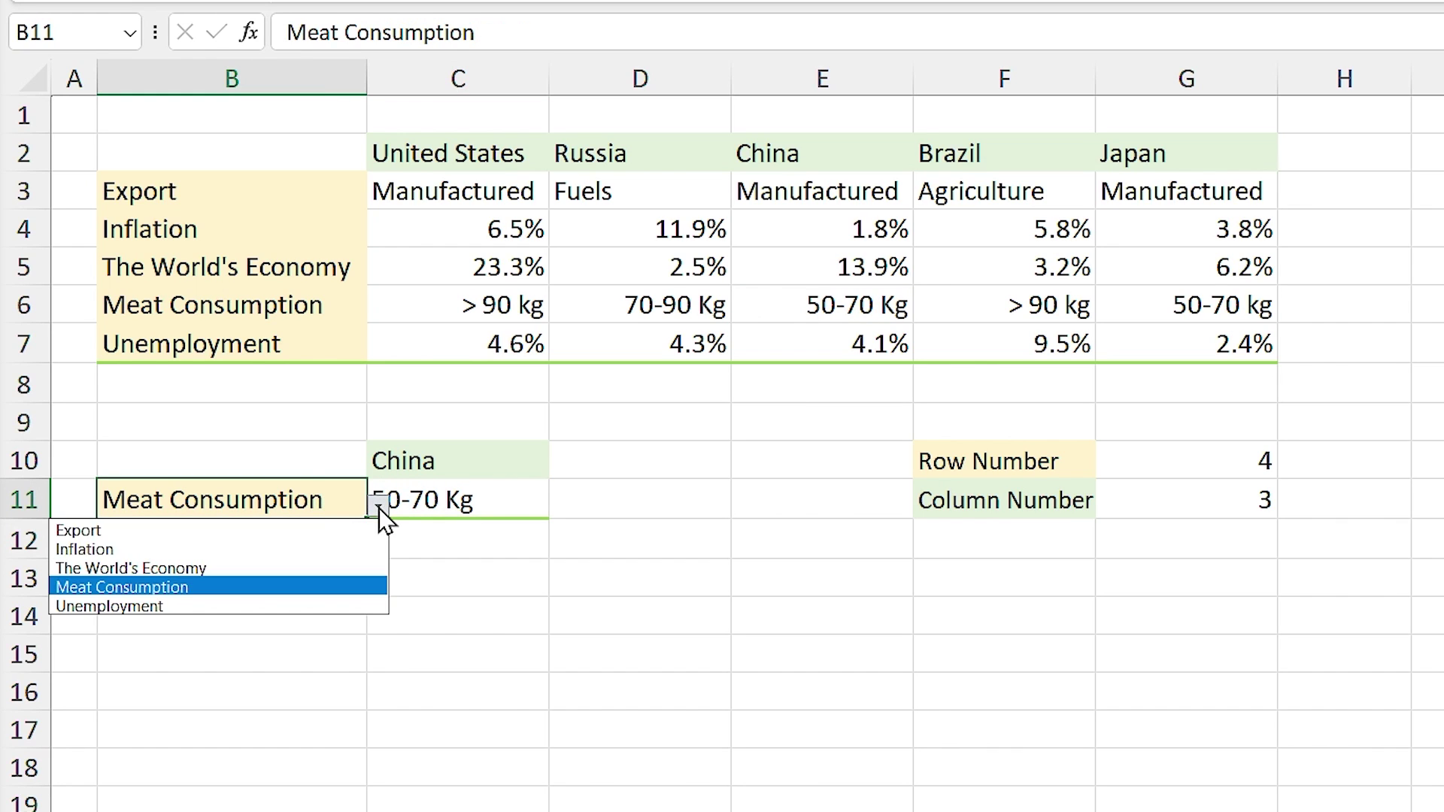
left_click(216, 533)
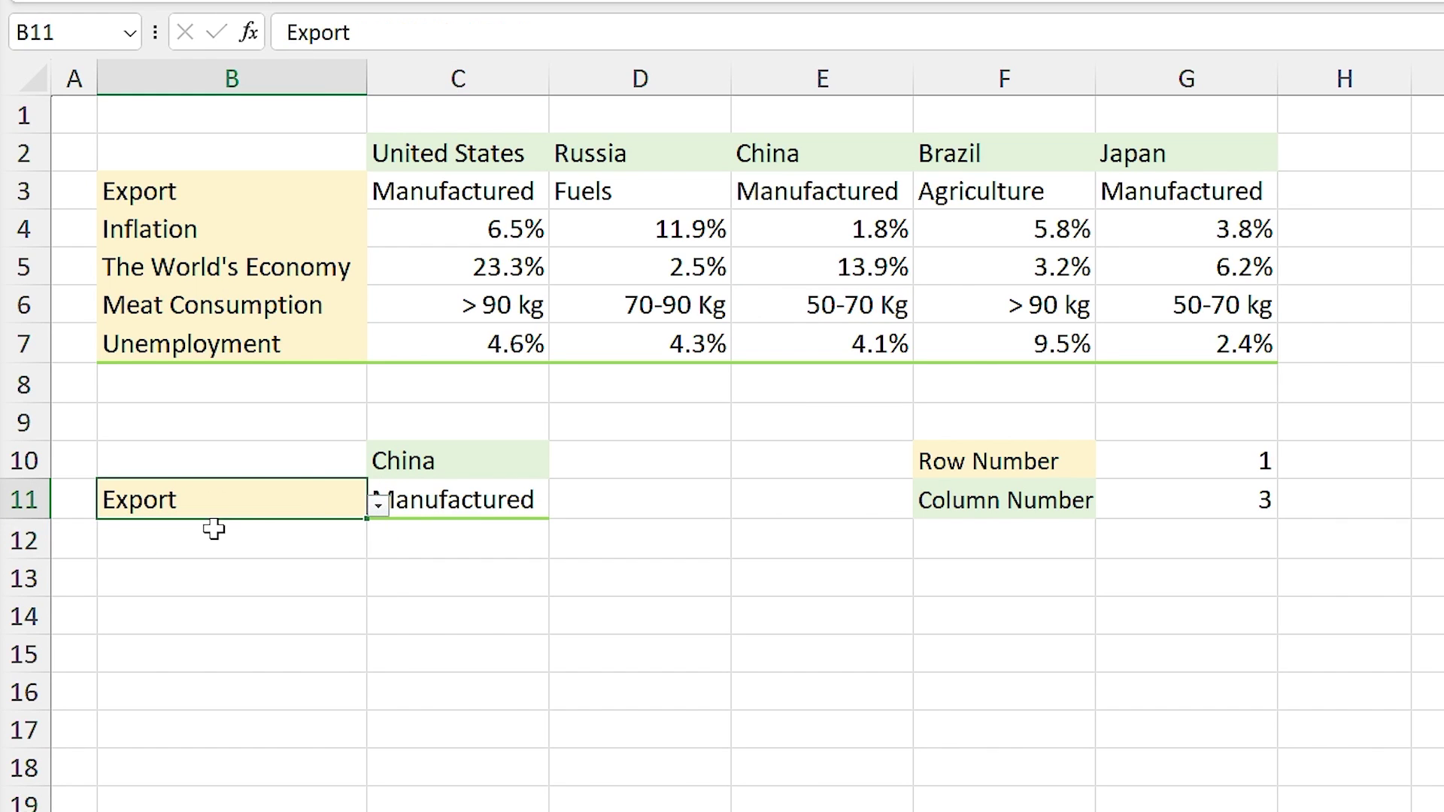
left_click(477, 500)
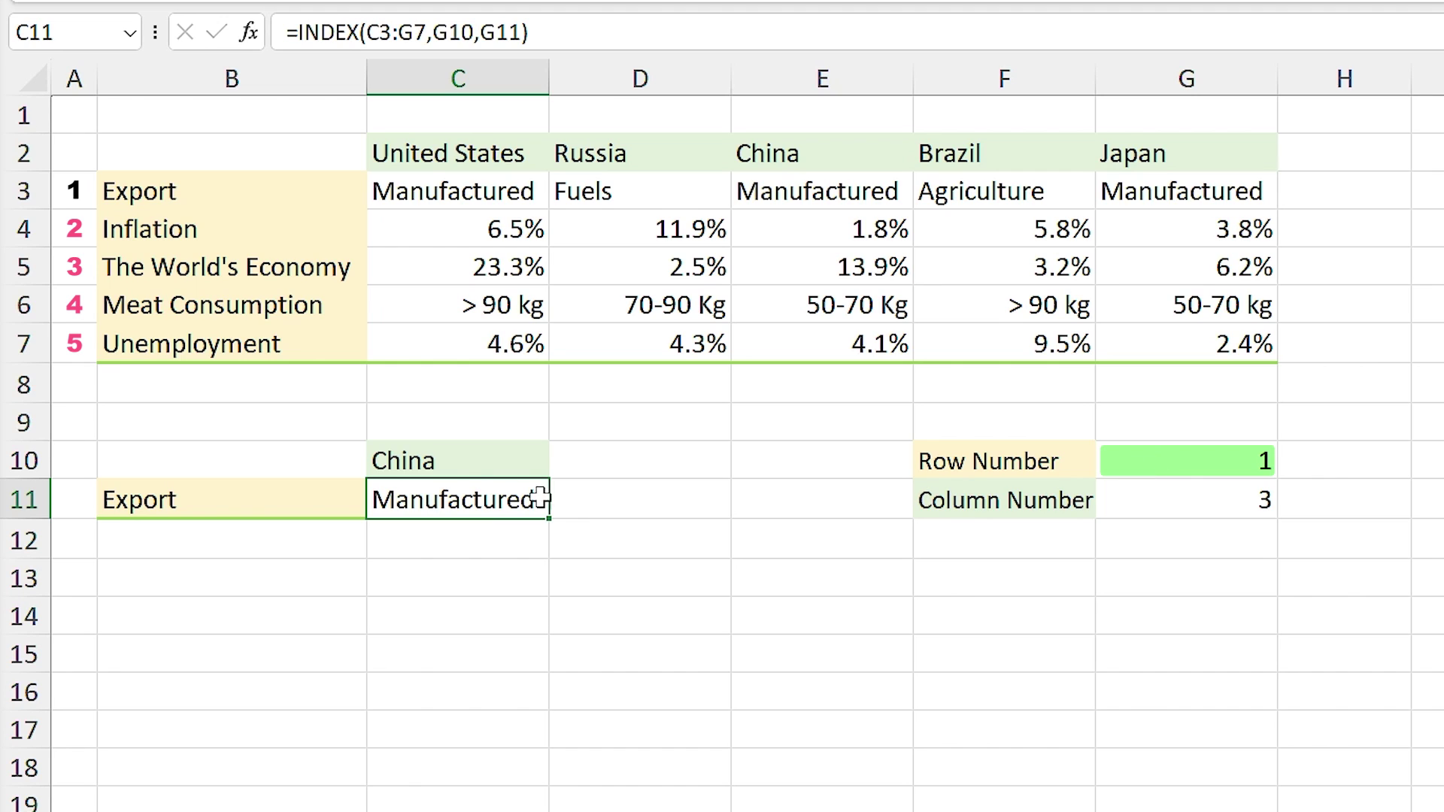
Choose Brazil in C10 and review the MATCH and INDEX formulas returning Agriculture
left_click(461, 461)
left_click(561, 465)
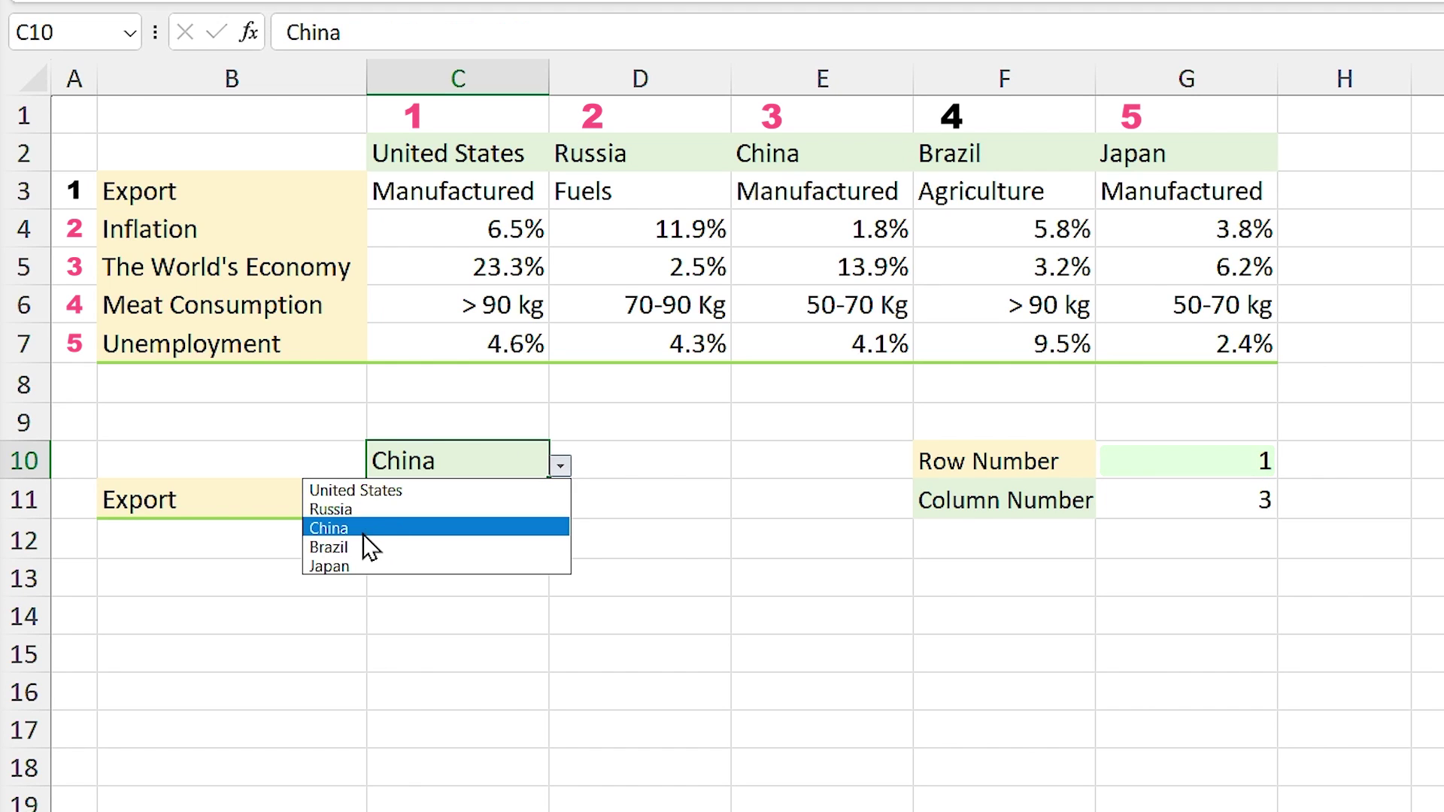
left_click(349, 548)
left_click(1106, 497)
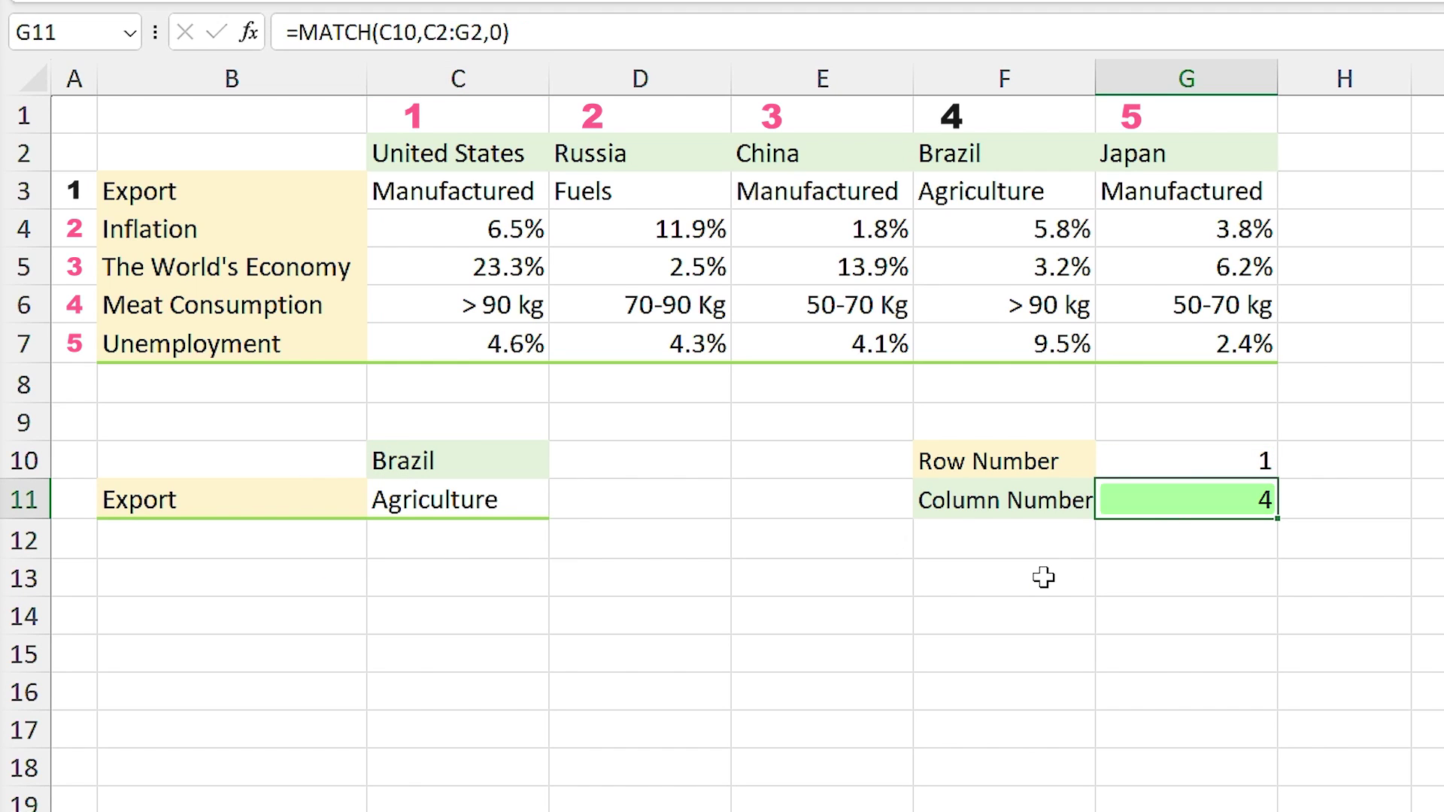
left_click(526, 508)
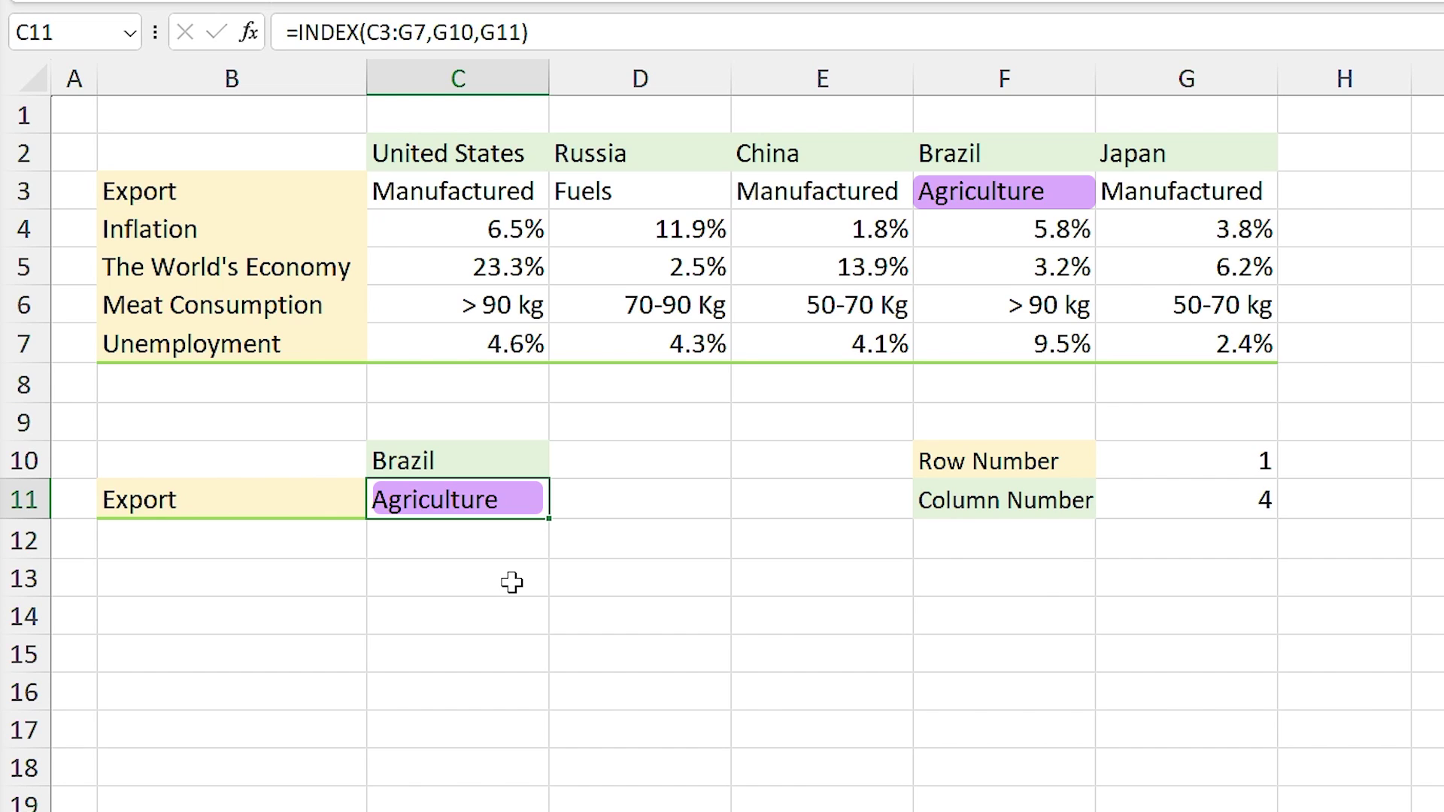
left_click_drag(1207, 459, 1113, 501)
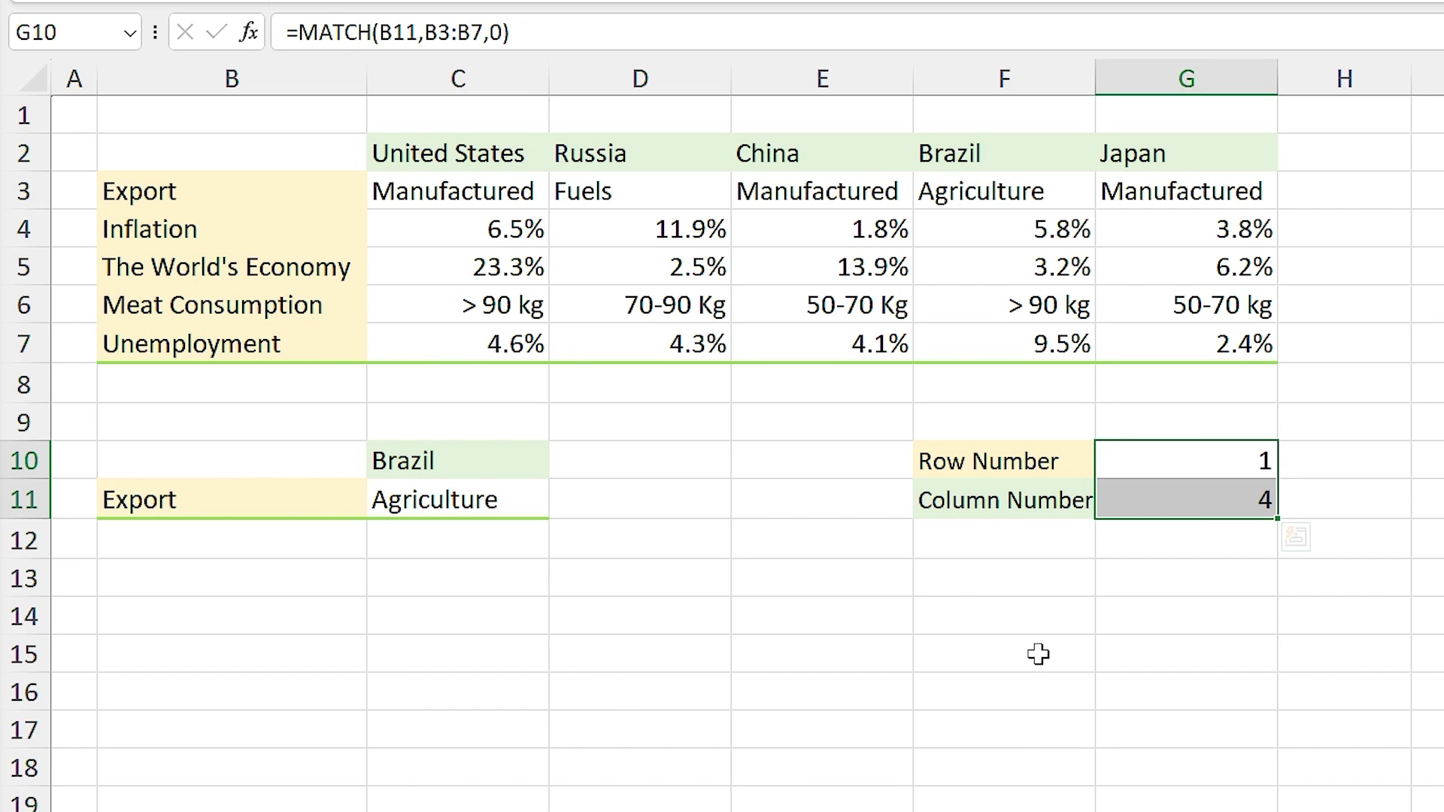
Replace the G10 reference in C11's INDEX formula with G10's row MATCH formula
left_click(1130, 459)
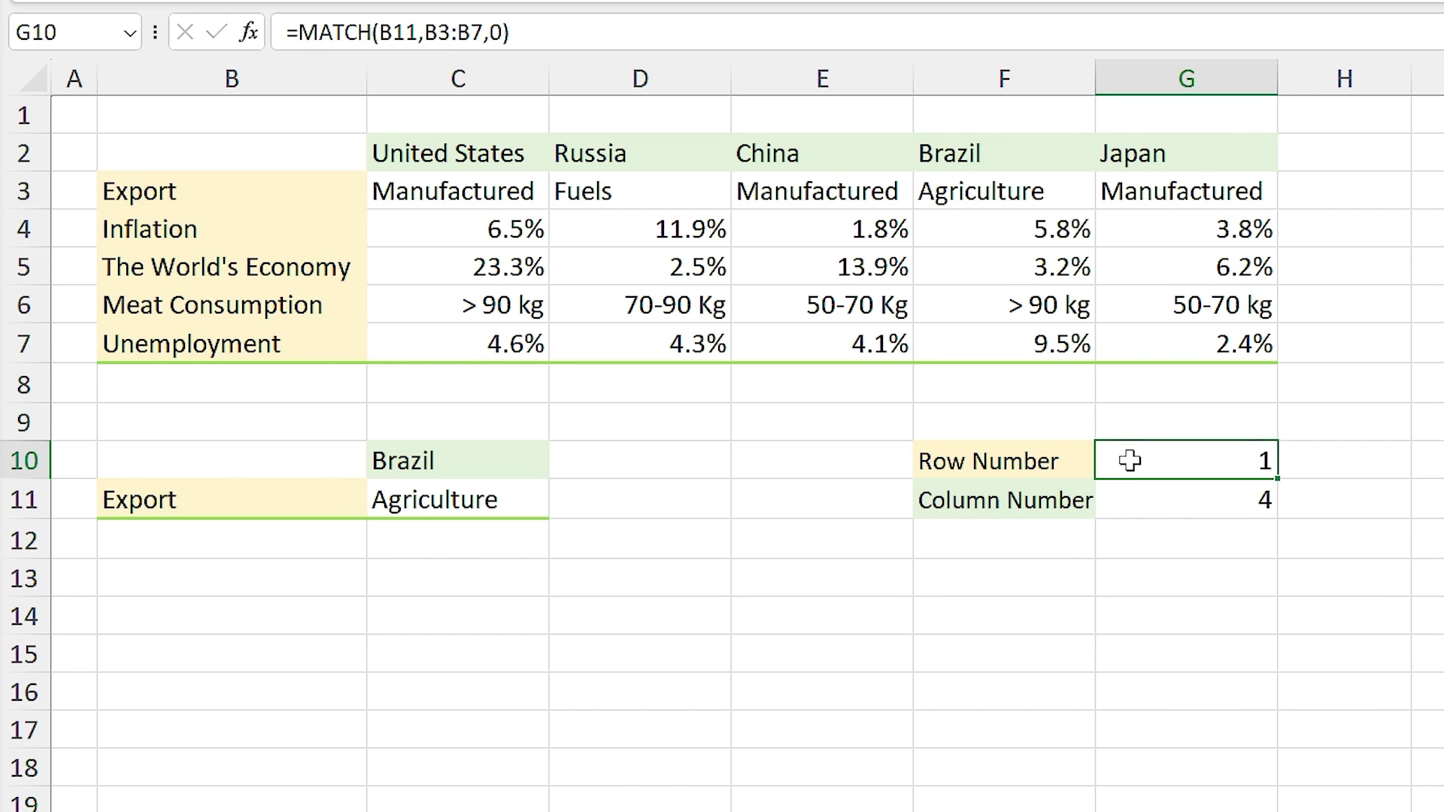
double_click(1129, 459)
left_click_drag(1113, 460, 1412, 449)
key("ctrl+c")
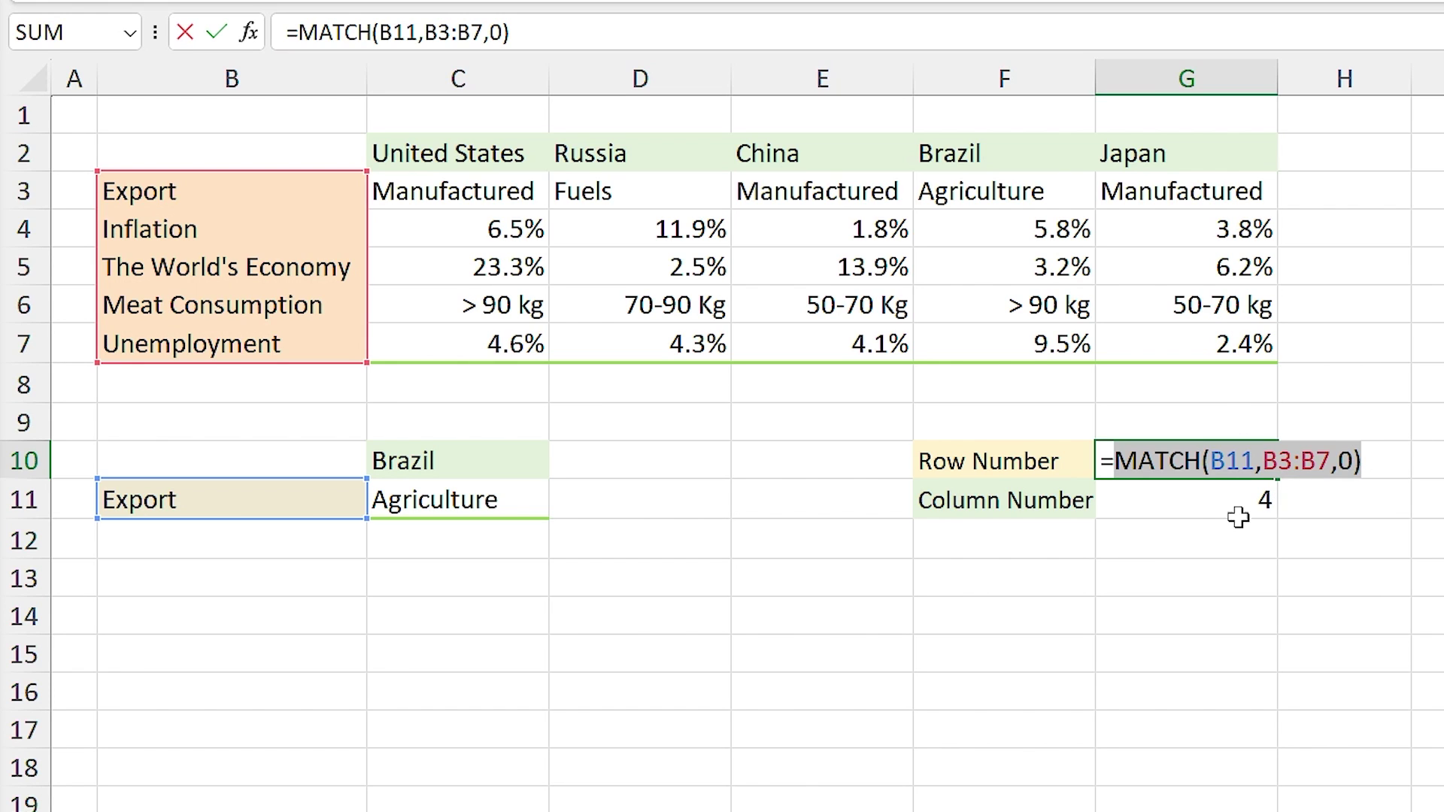
key("Escape")
double_click(521, 512)
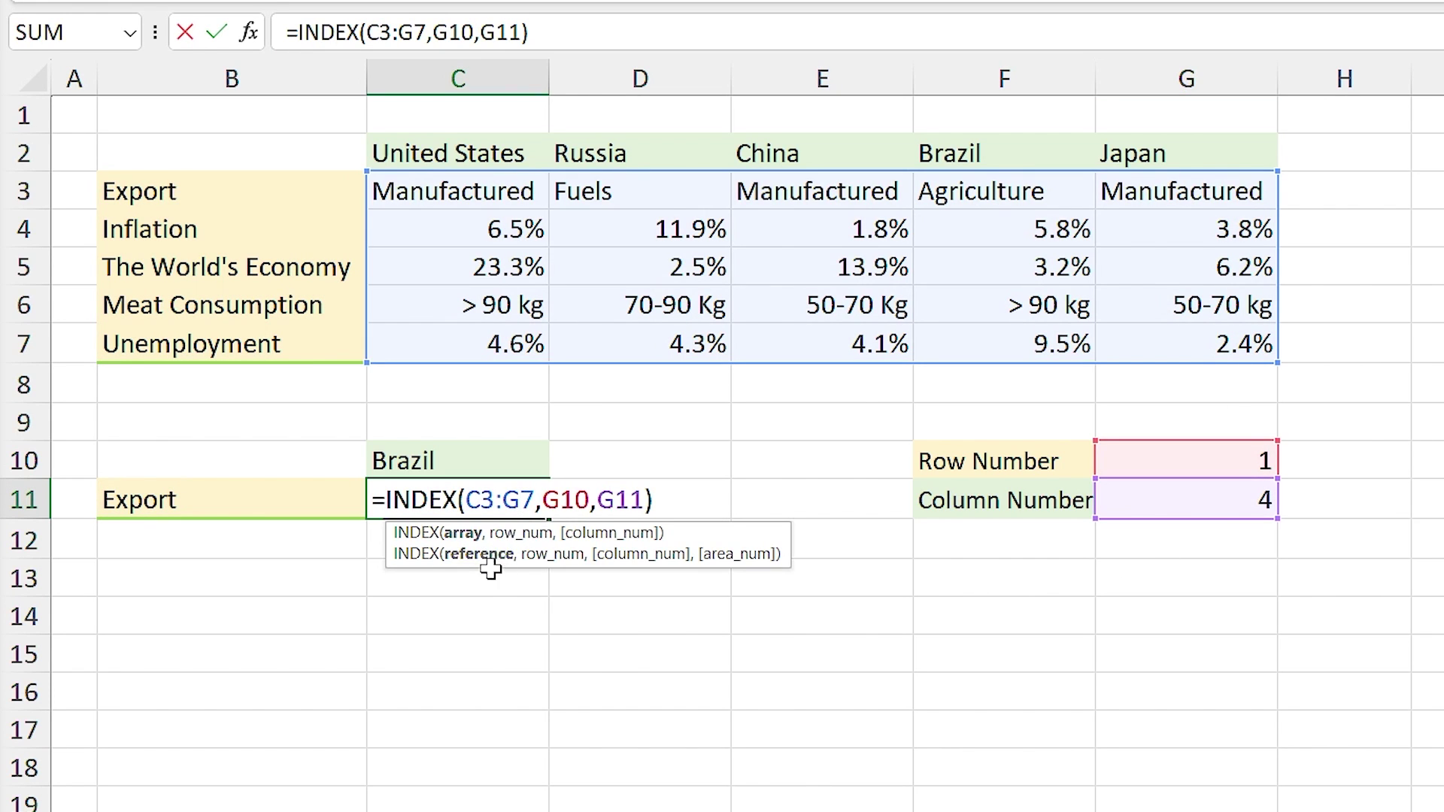
left_click(529, 536)
key("ctrl+v")
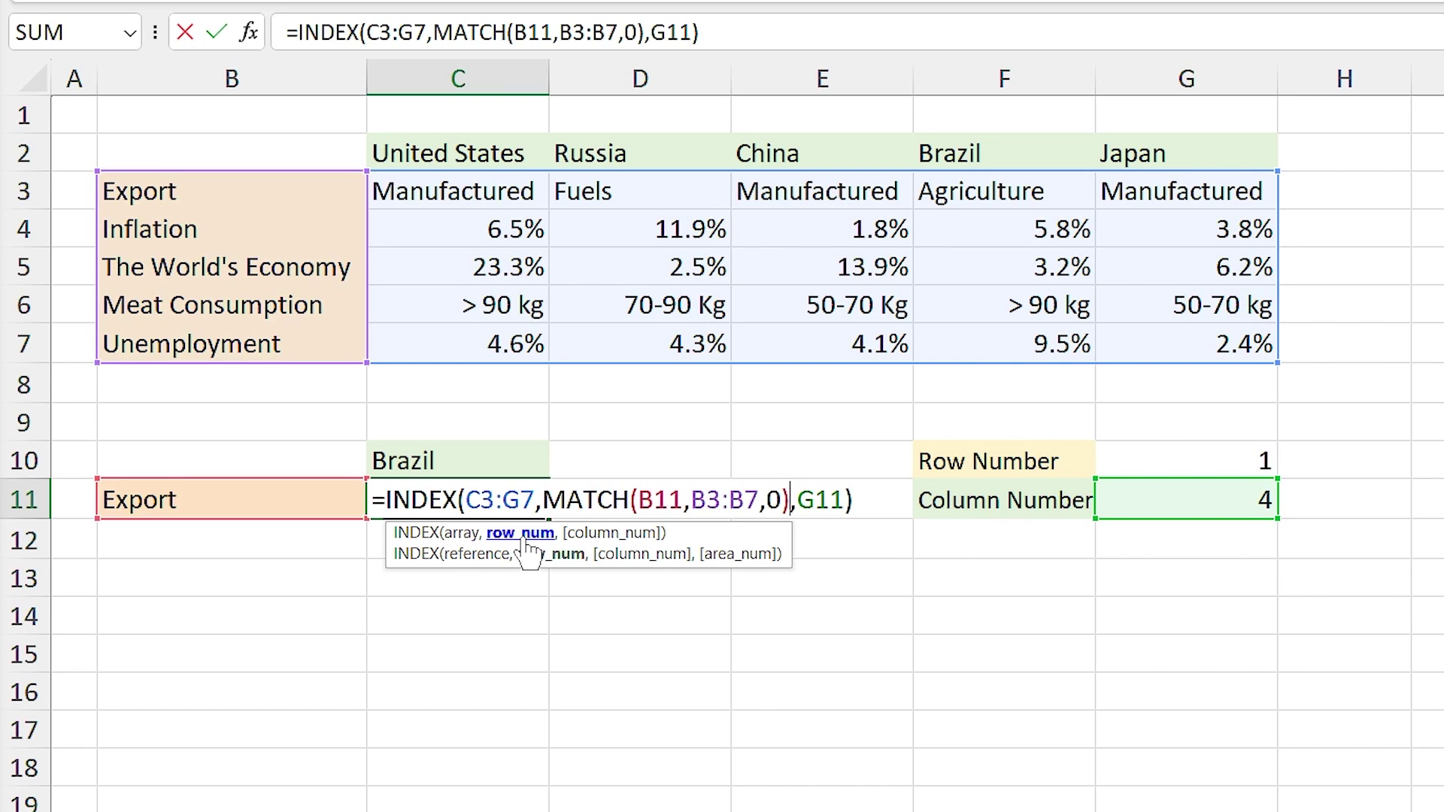
key("Return")
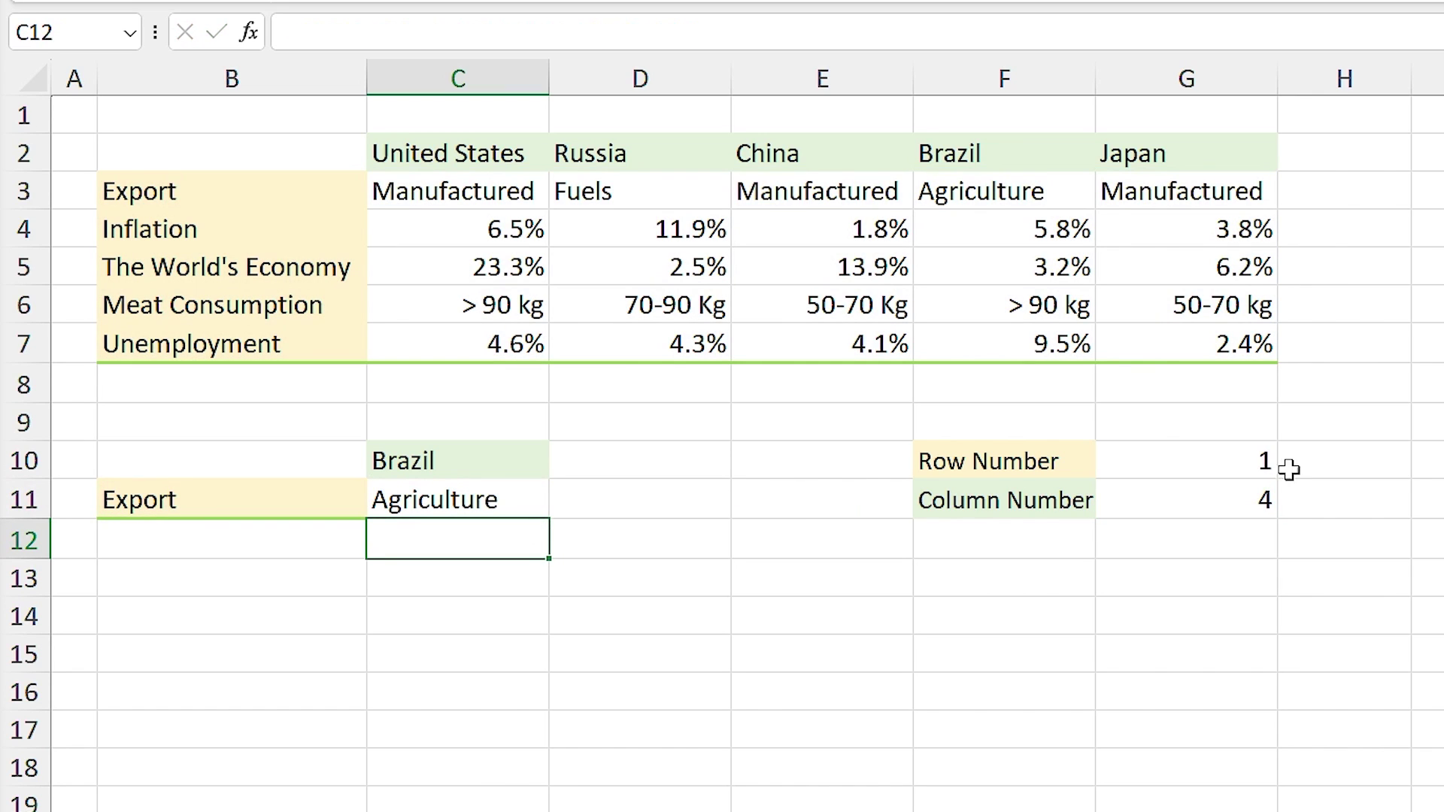
Replace the G11 reference in C11's INDEX formula with G11's column MATCH formula
double_click(1219, 500)
left_click_drag(1113, 506, 1422, 500)
key("ctrl+c")
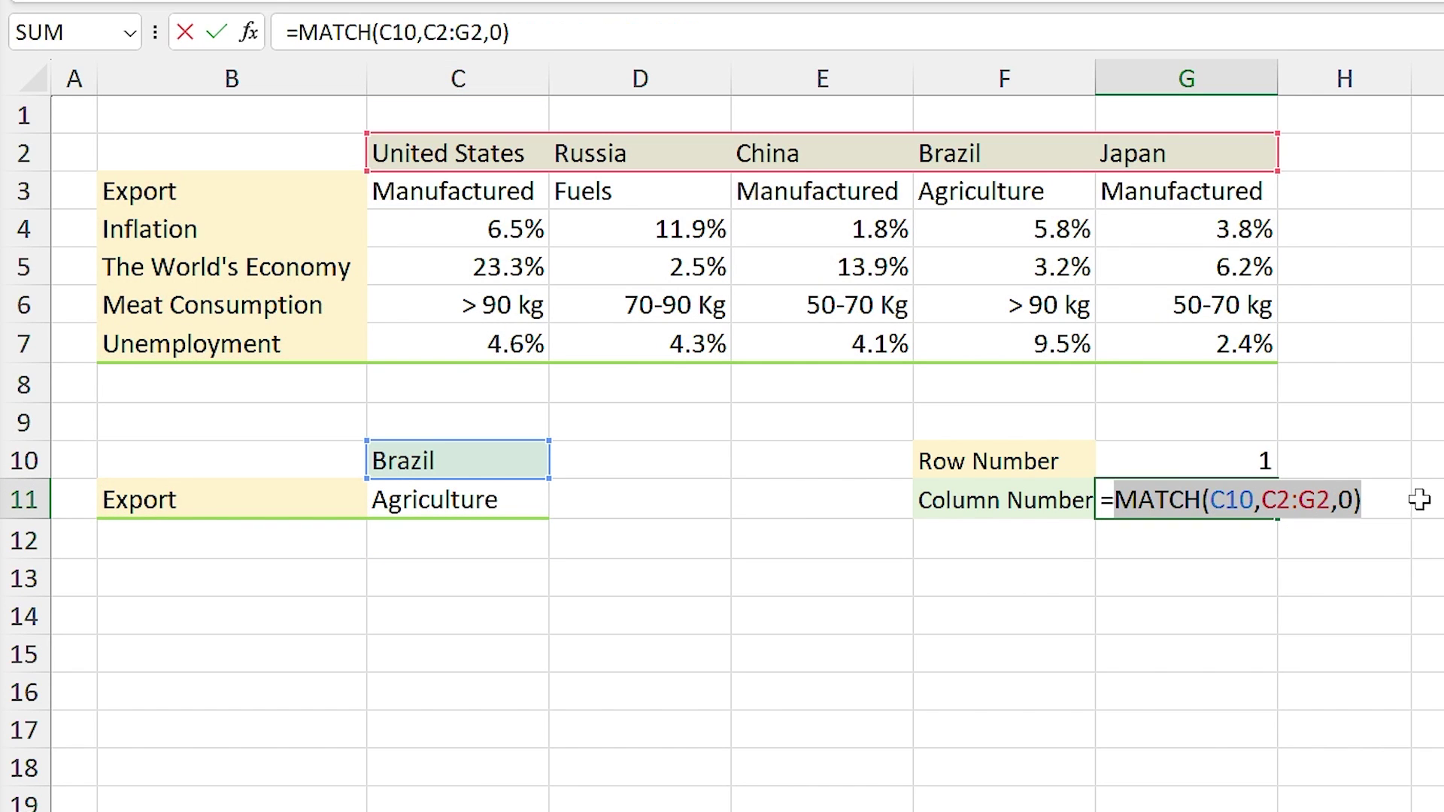
key("Escape")
double_click(456, 510)
double_click(822, 499)
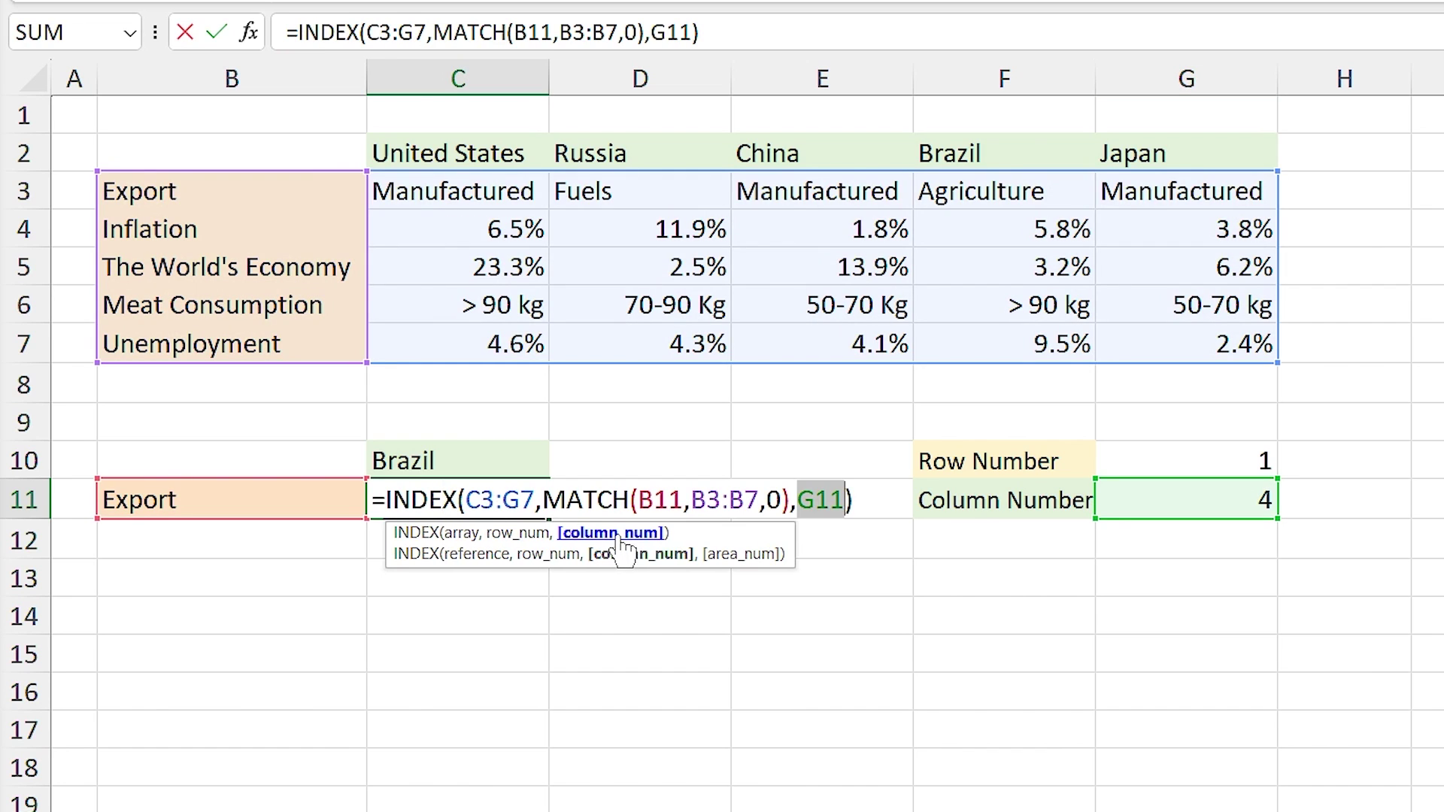
key("ctrl+v")
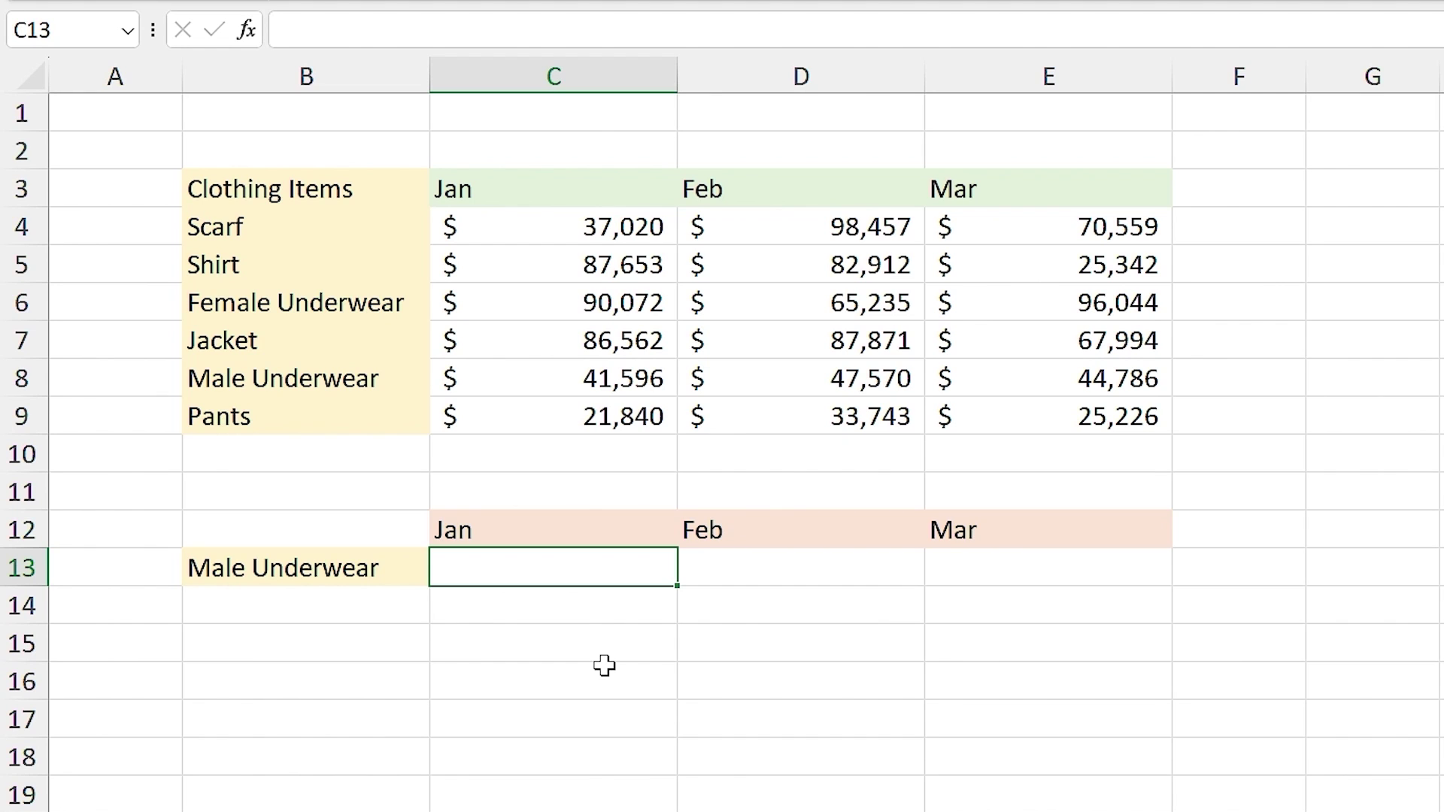
In C13 begin =INDEX over C4:E9 with a MATCH looking up B13
type("=inde")
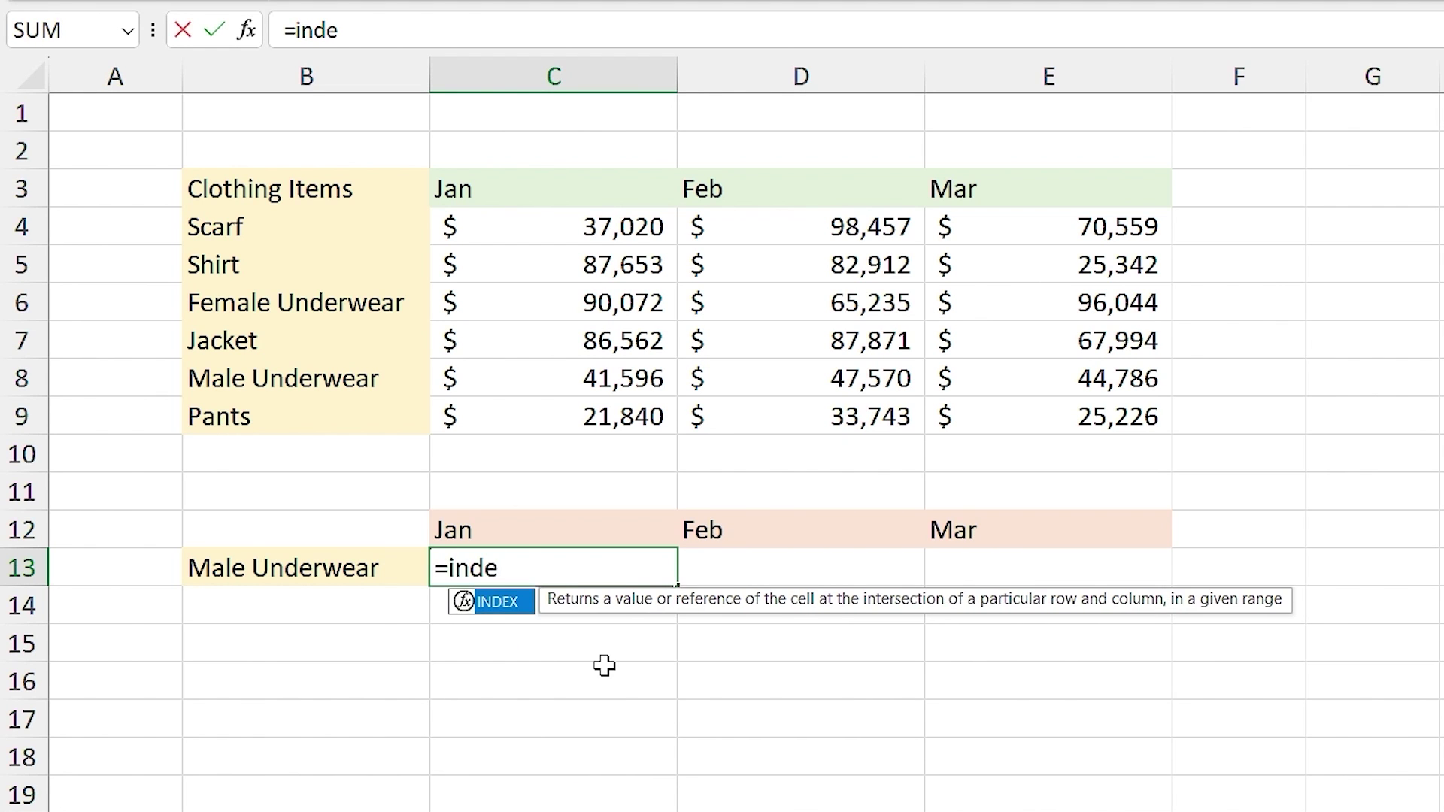
key("Tab")
left_click_drag(507, 251, 1086, 423)
type(",")
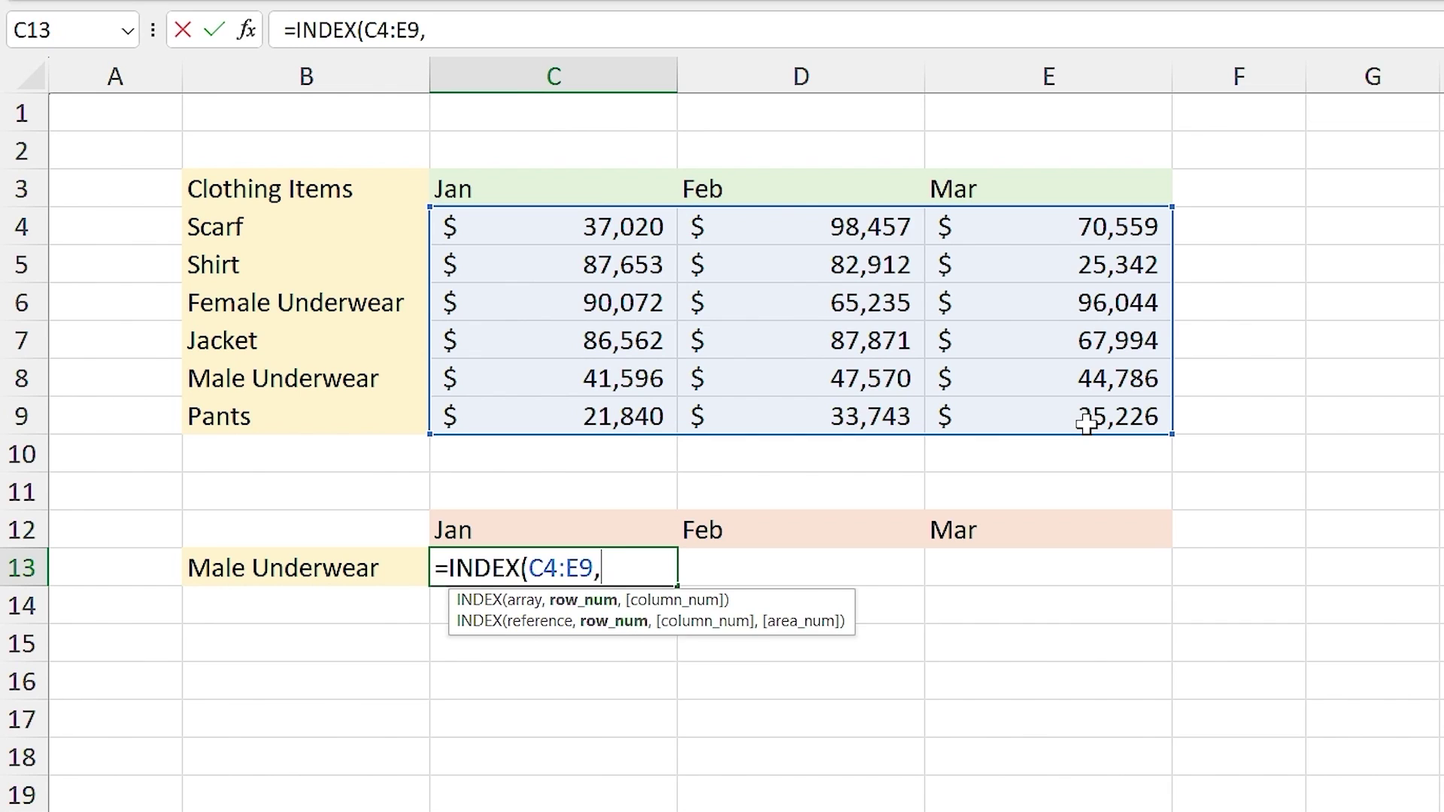
type("matc")
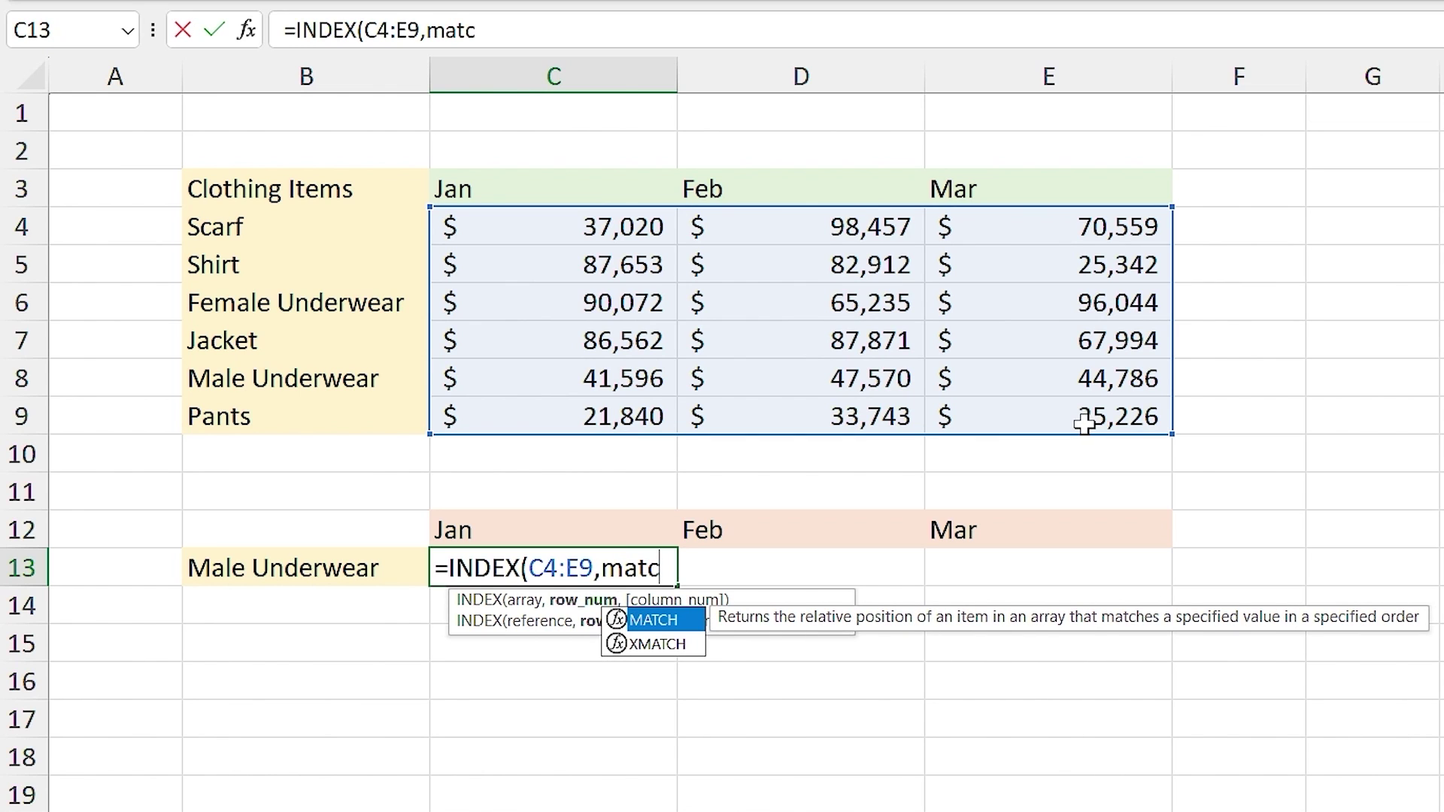
key("Tab")
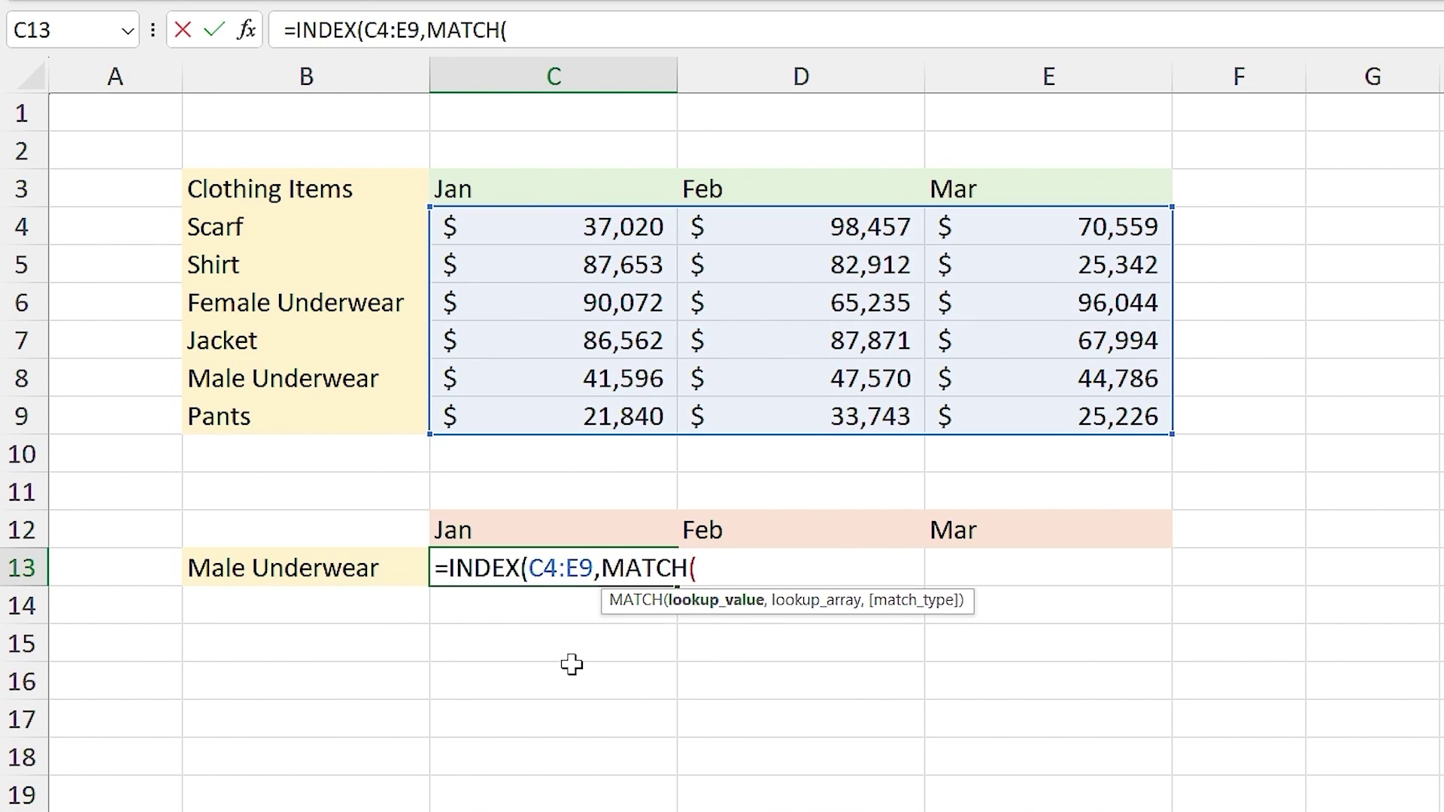
left_click(326, 568)
Finish with MATCH range B4:B9, exact match and column 0, spilling Male Underwear's Jan–Mar sales
type(",")
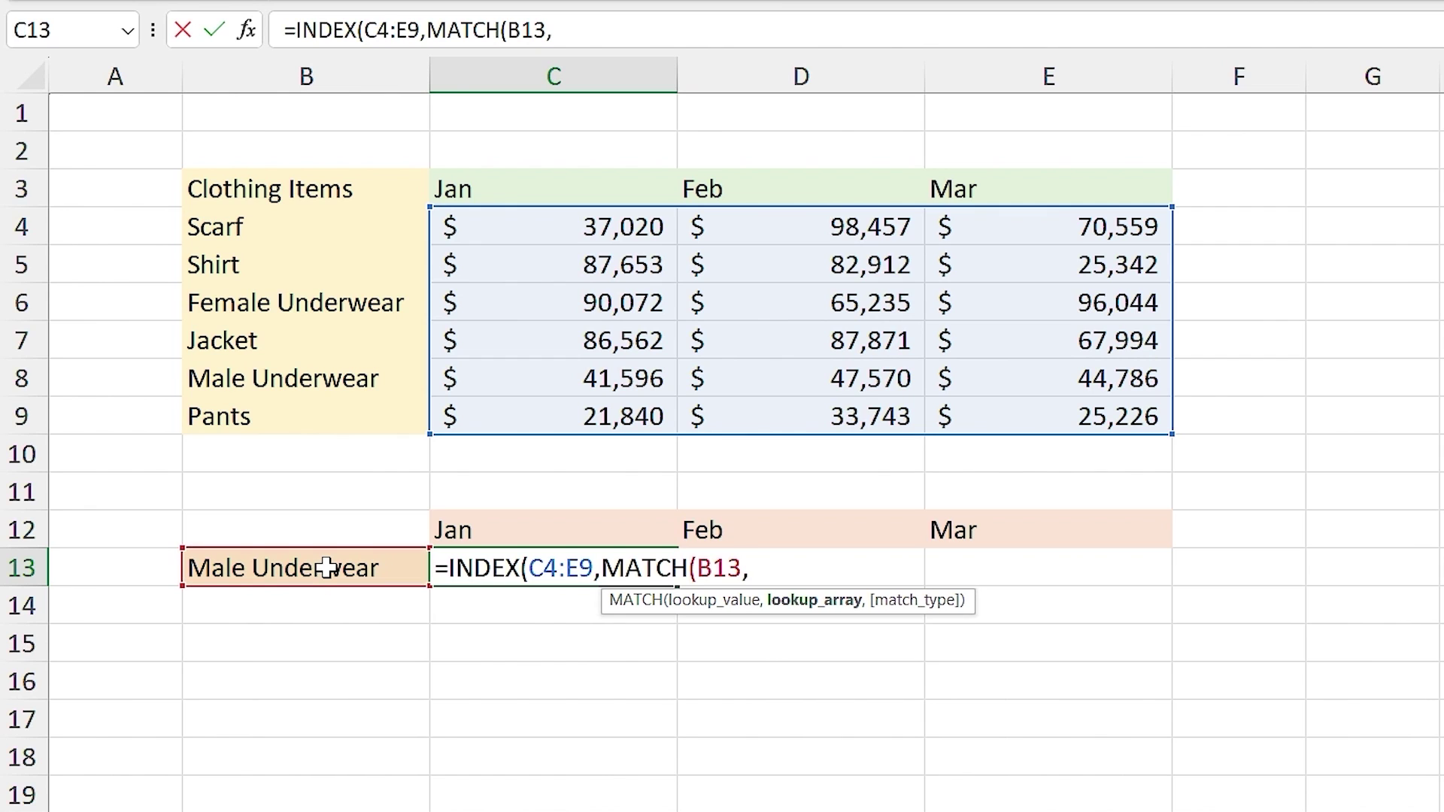
left_click_drag(246, 226, 287, 412)
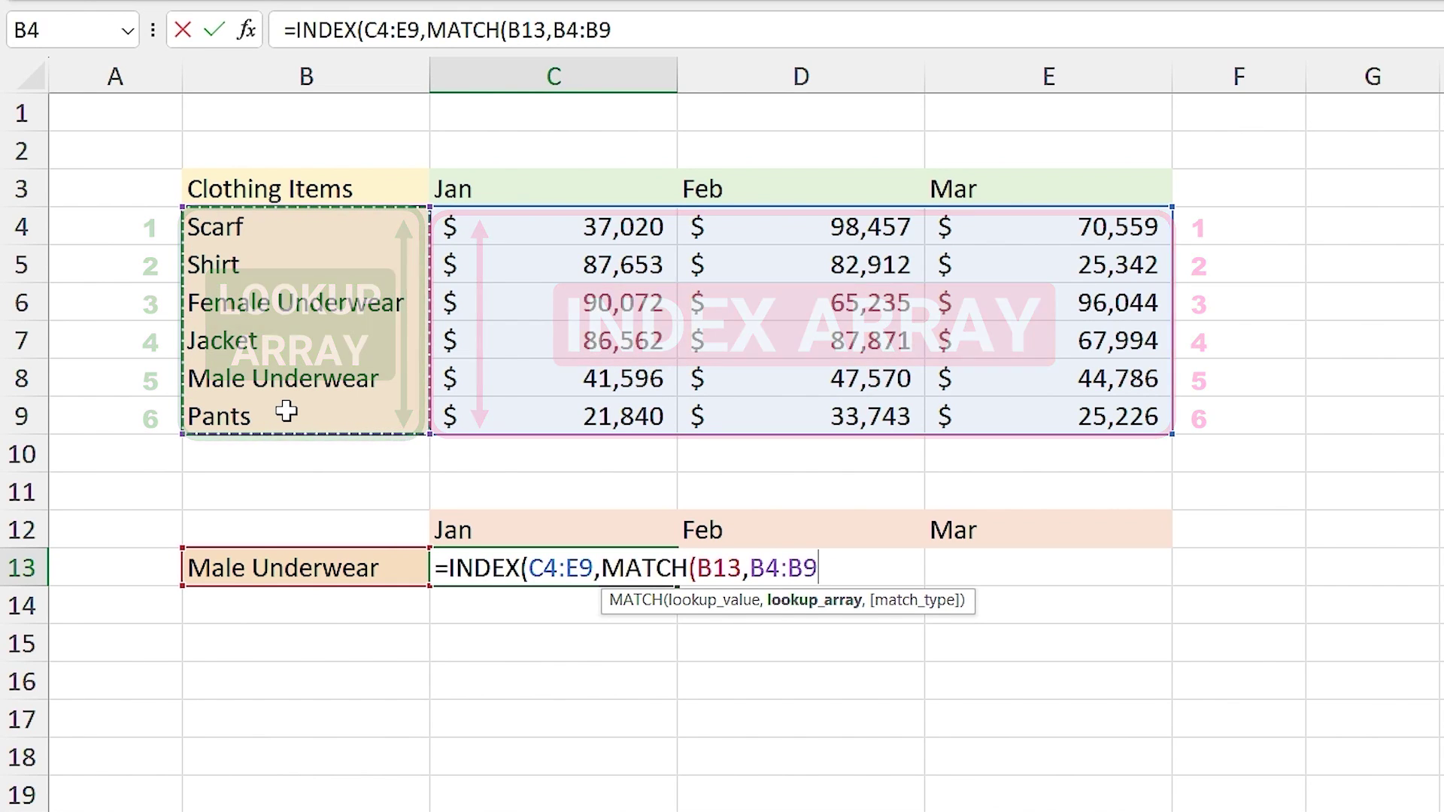
left_click_drag(357, 191, 346, 418)
left_click_drag(265, 303, 376, 416)
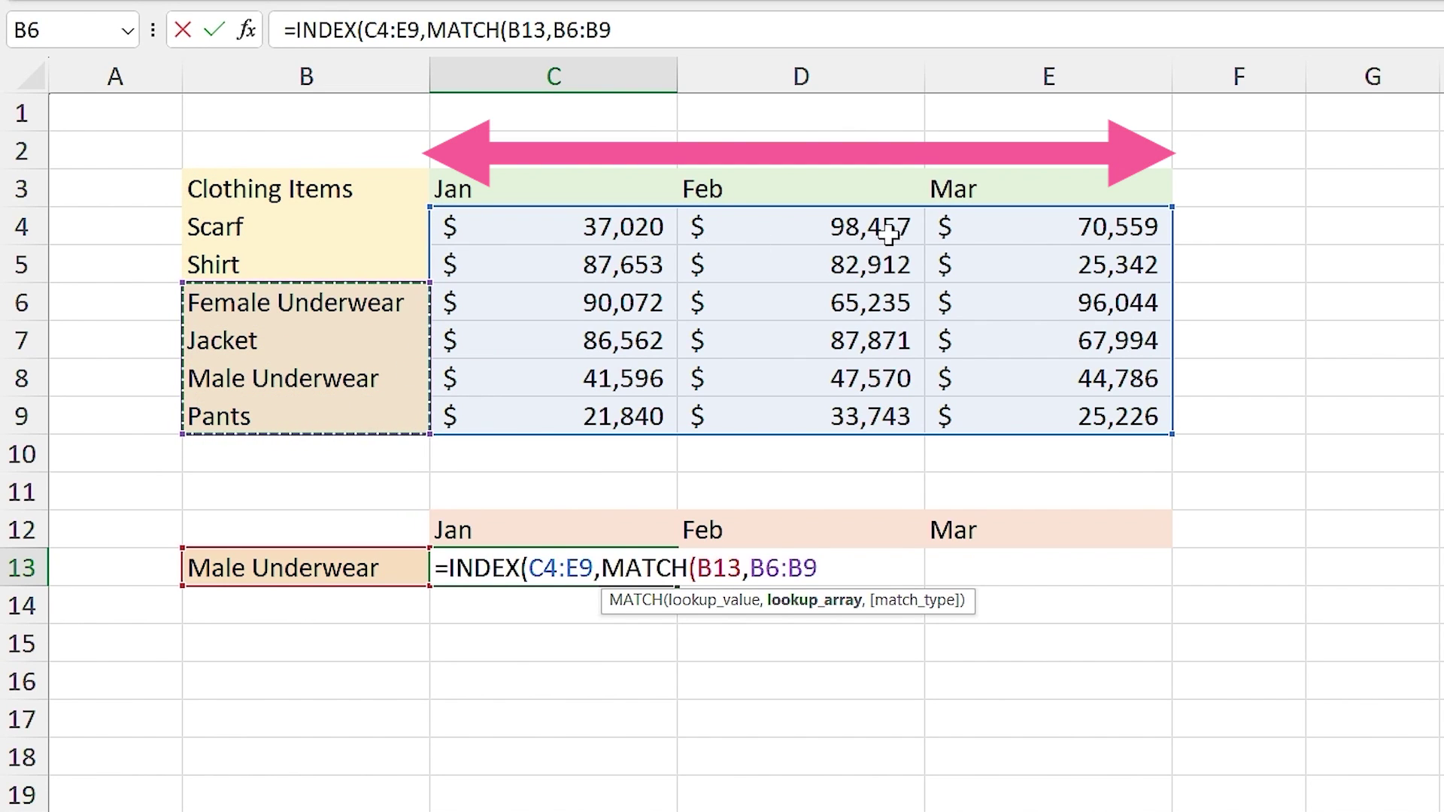
left_click_drag(276, 235, 285, 404)
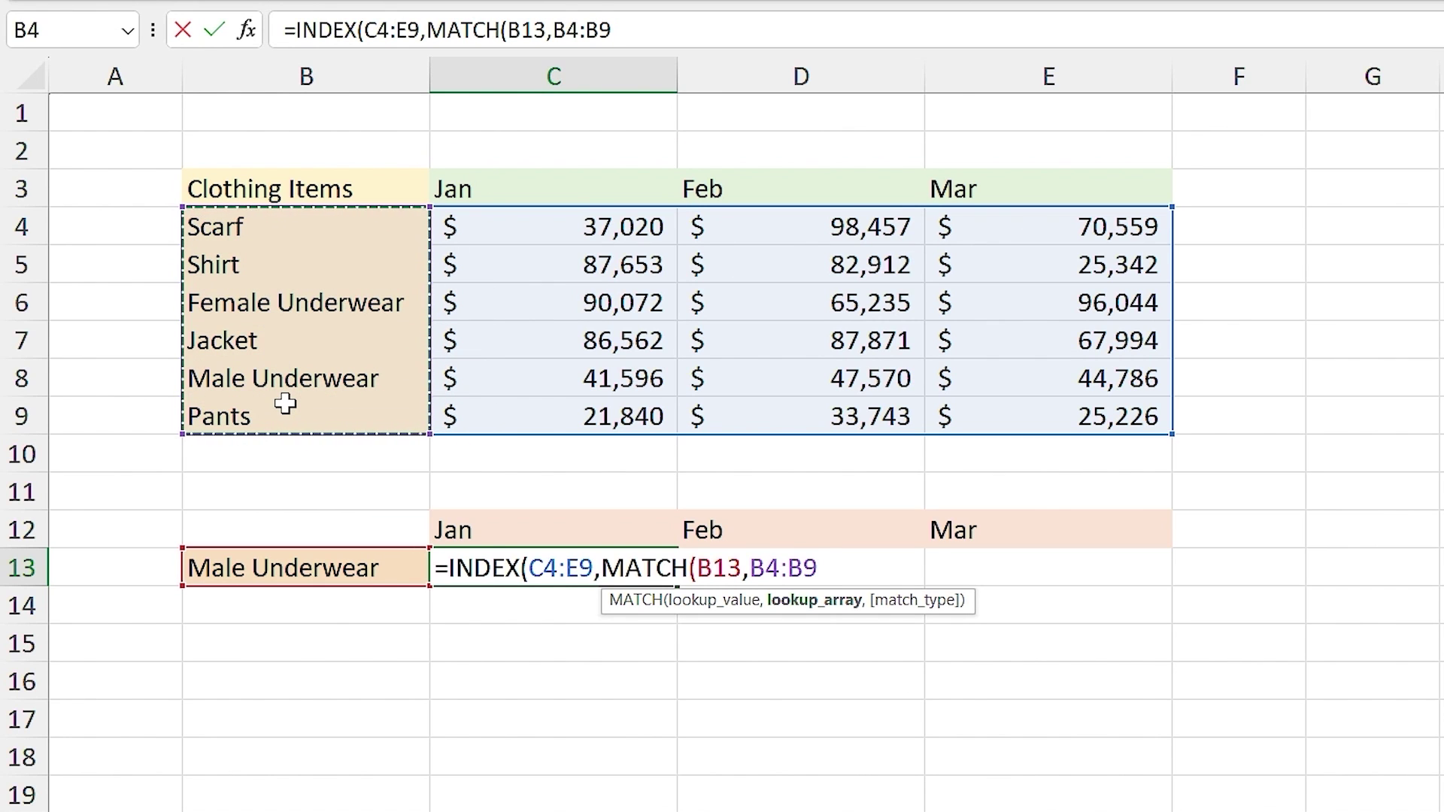
type(",")
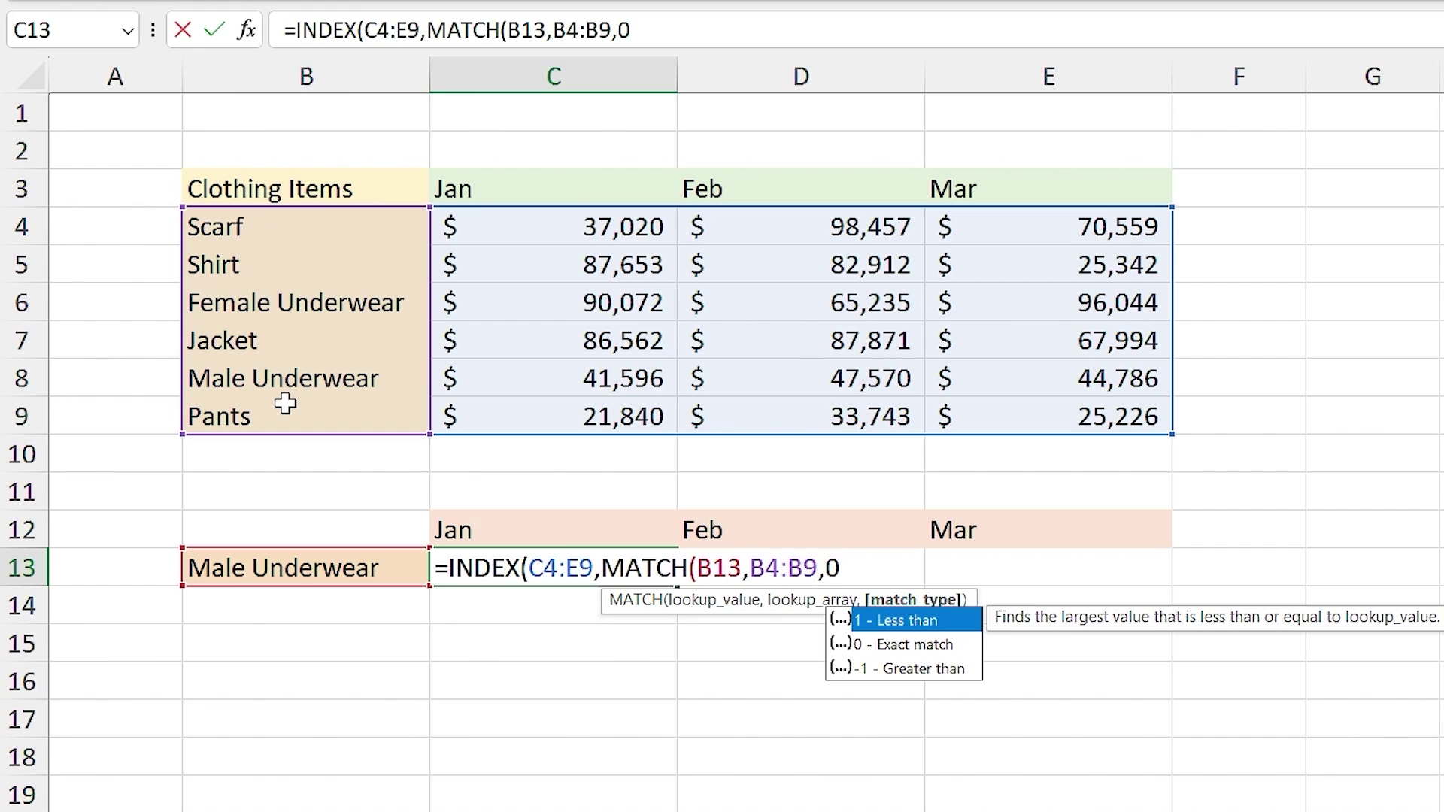
type("0)")
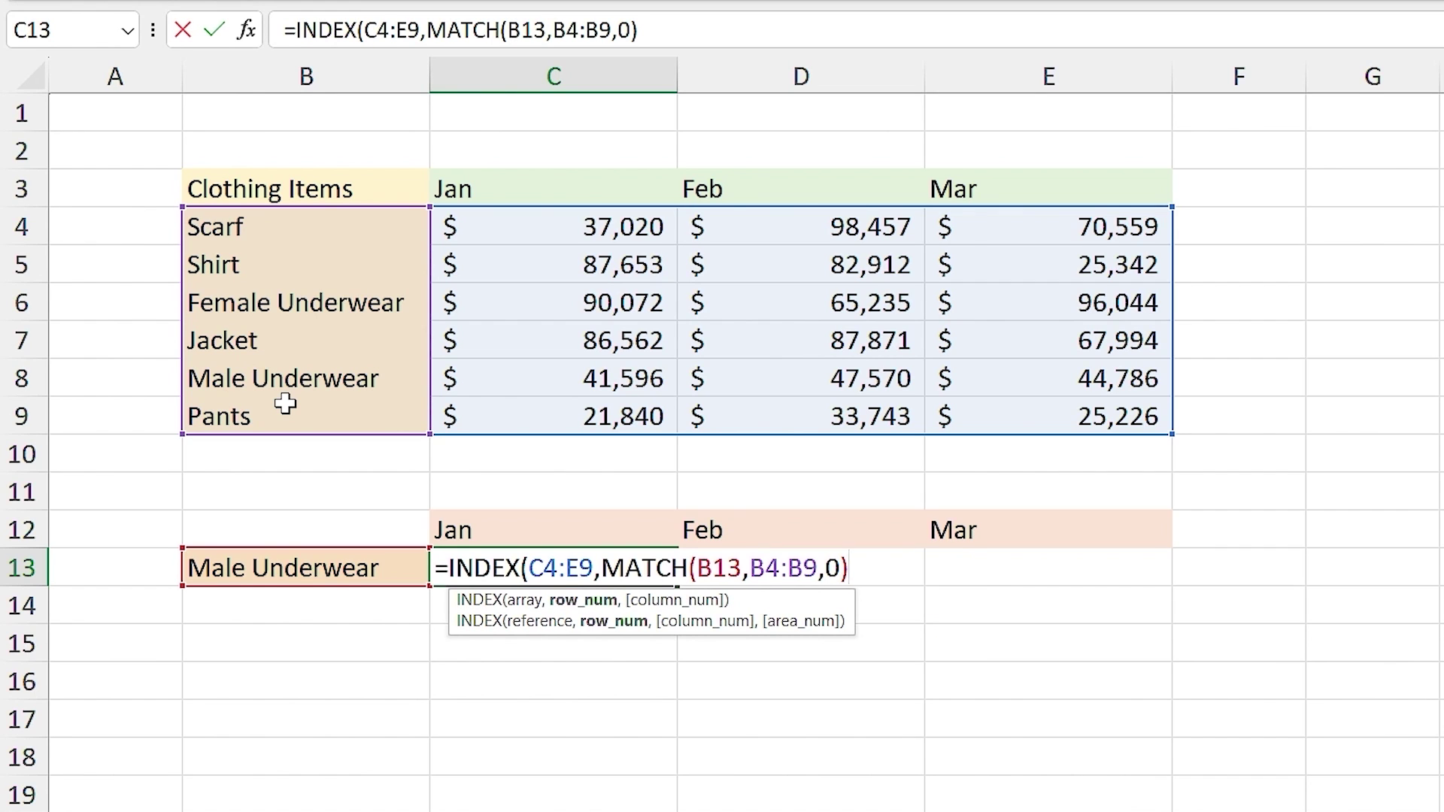
type(",")
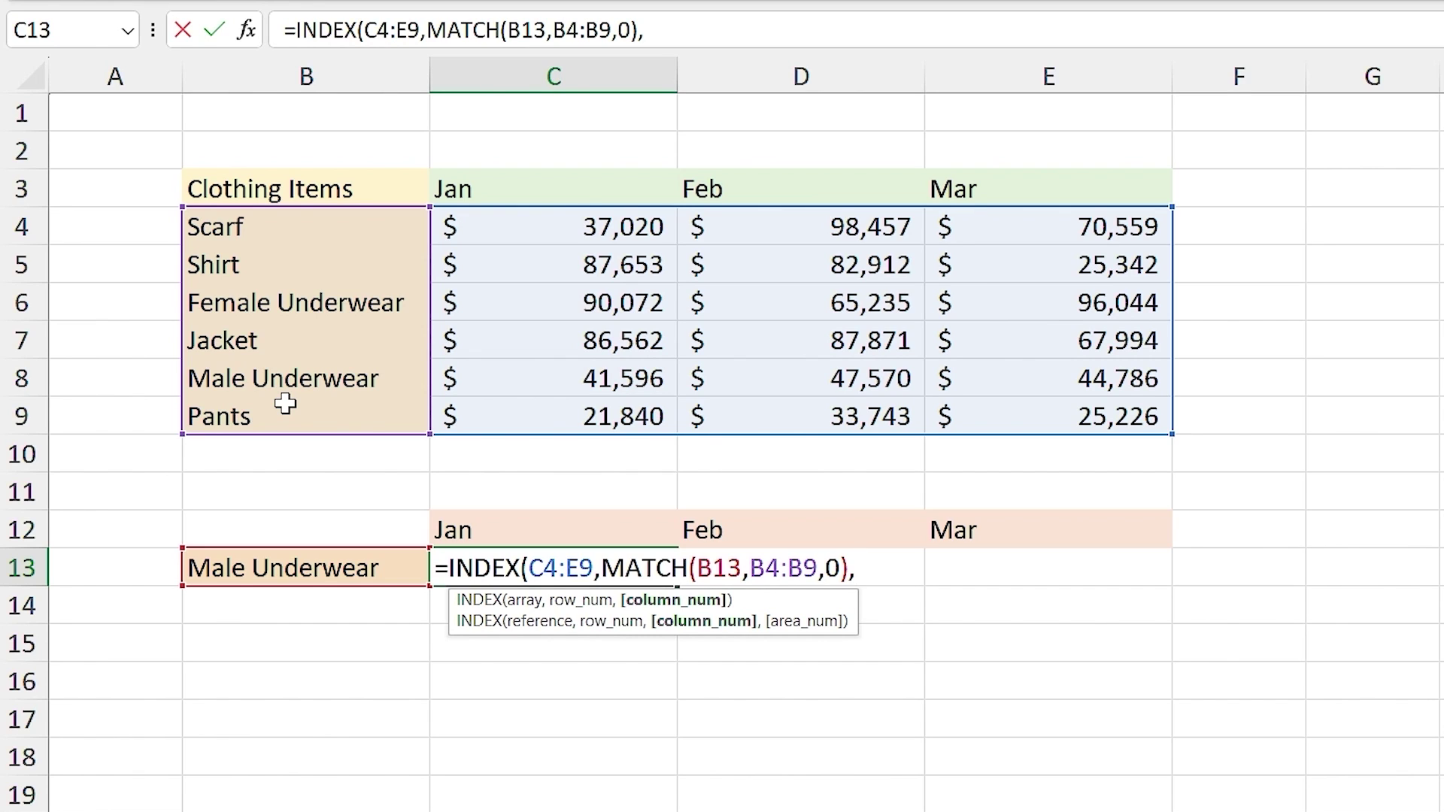
type("0)")
key("ctrl+Return")
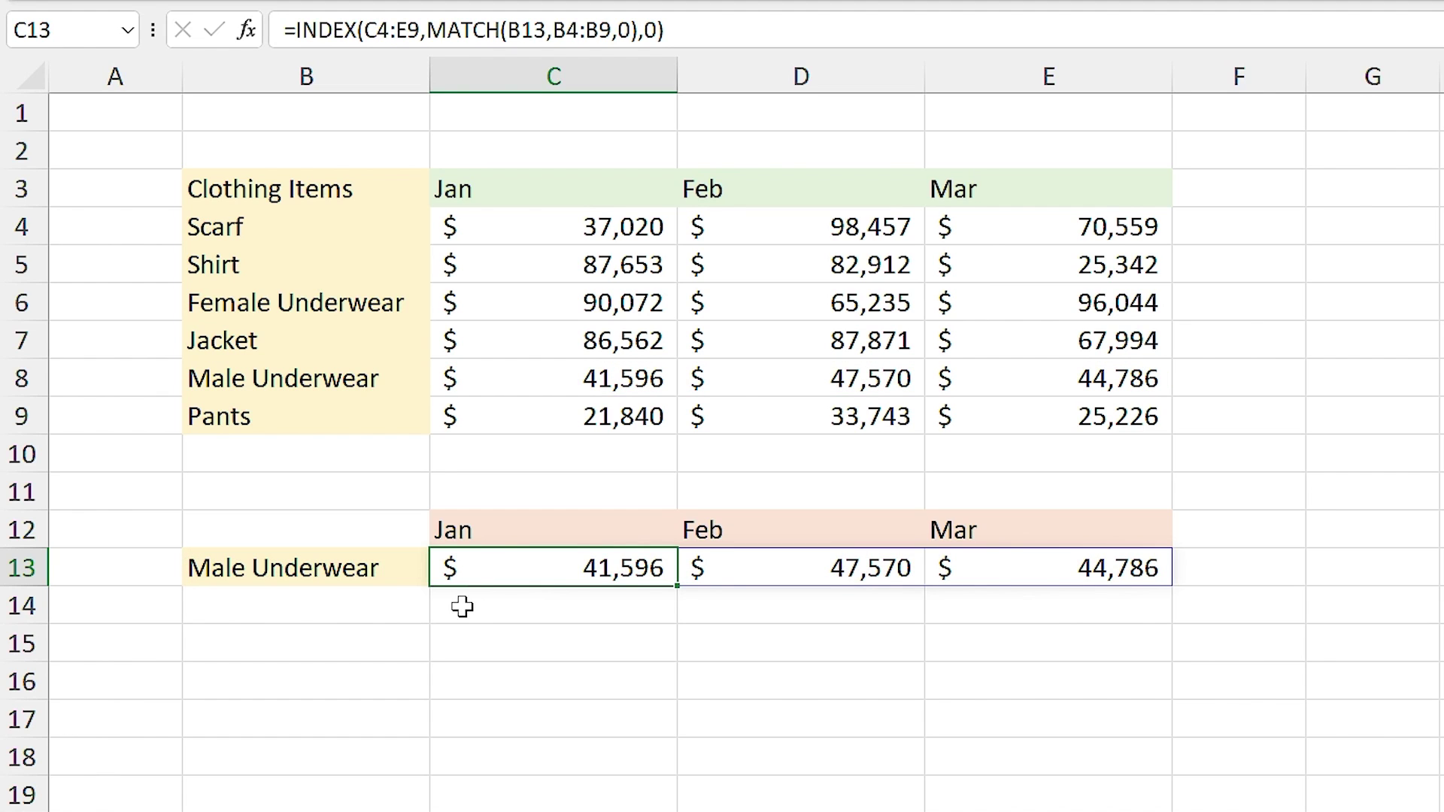
left_click(384, 570)
Change B13's item to Shirt and check the updated formula in C13
left_click(442, 575)
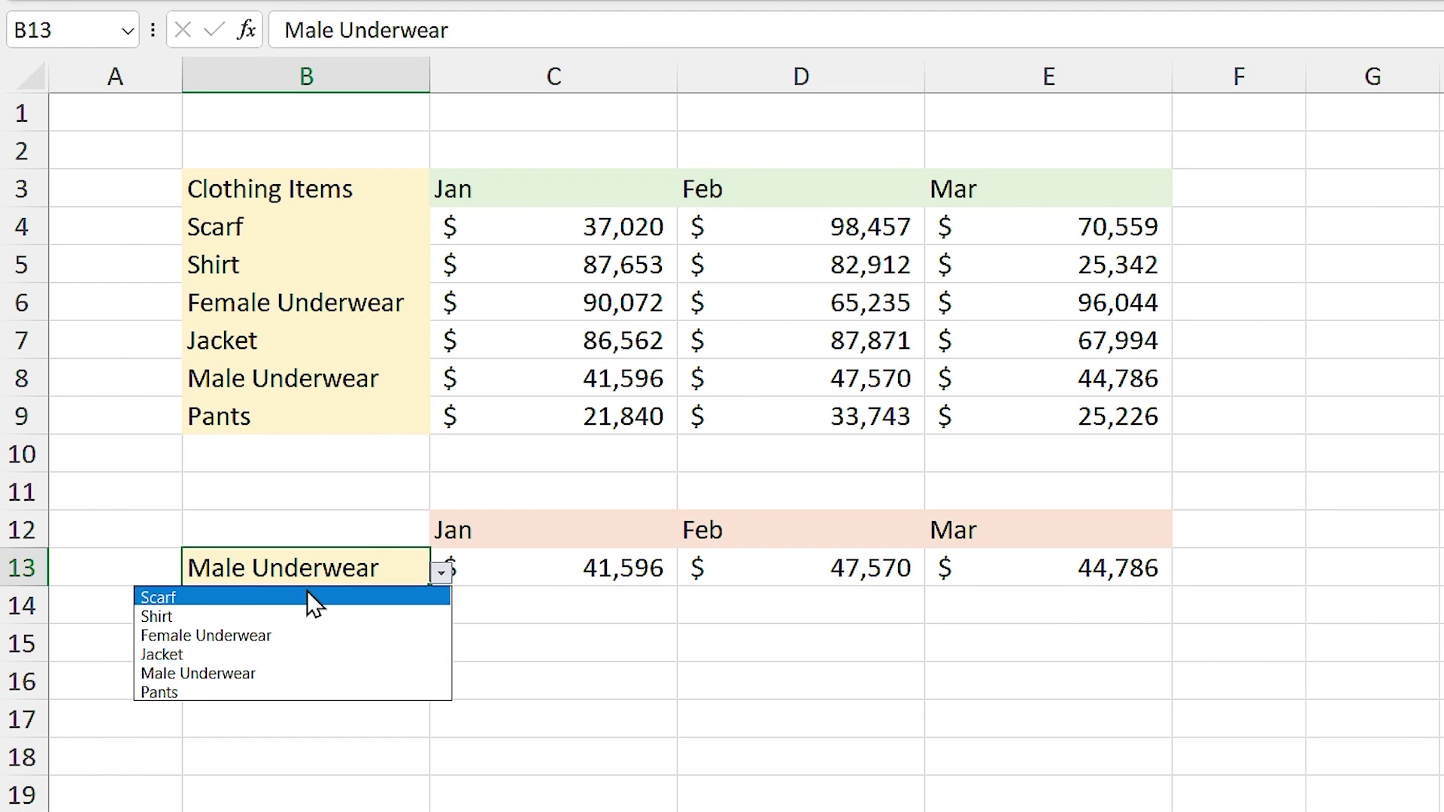
left_click(184, 615)
left_click(519, 564)
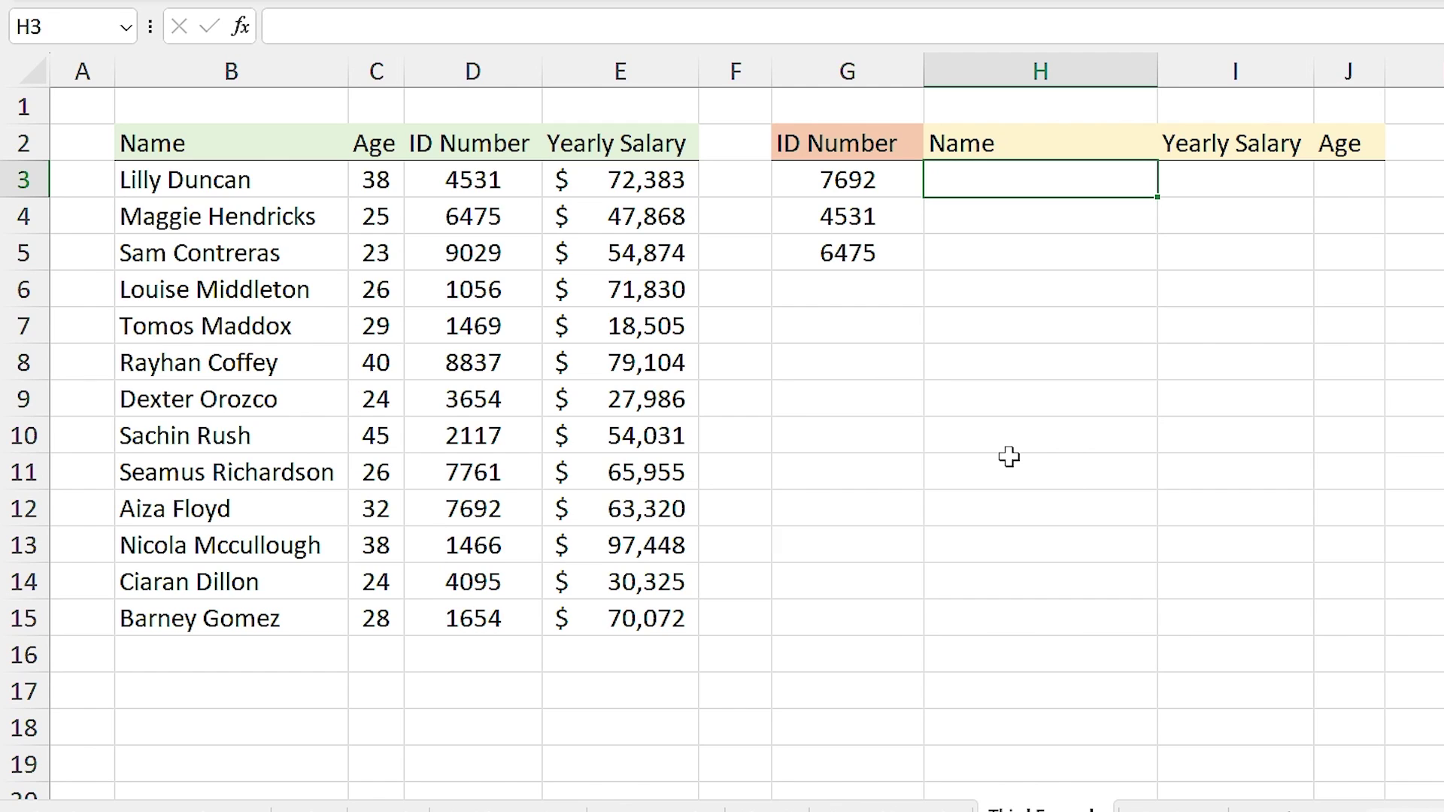
left_click_drag(848, 138, 837, 256)
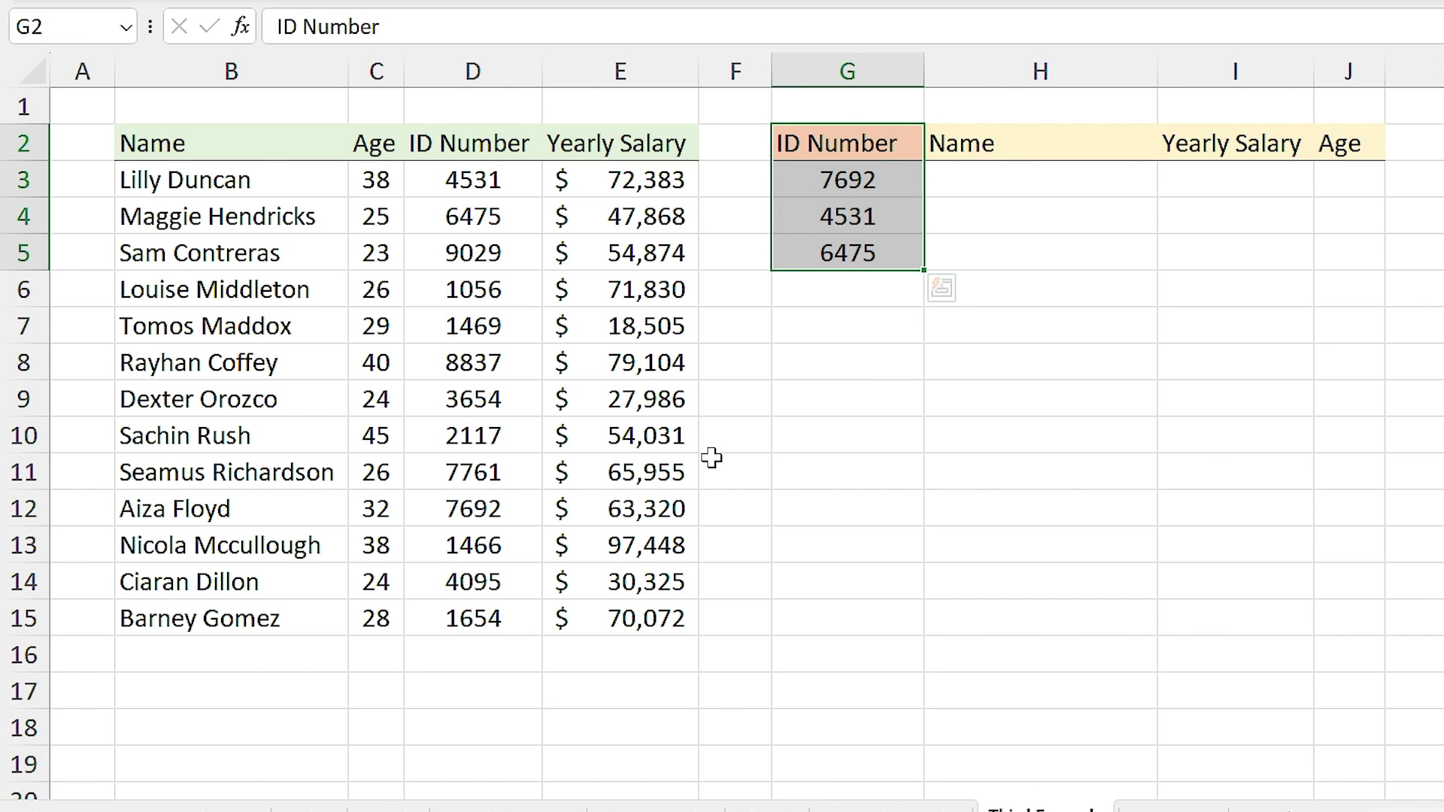
left_click_drag(981, 143, 1331, 144)
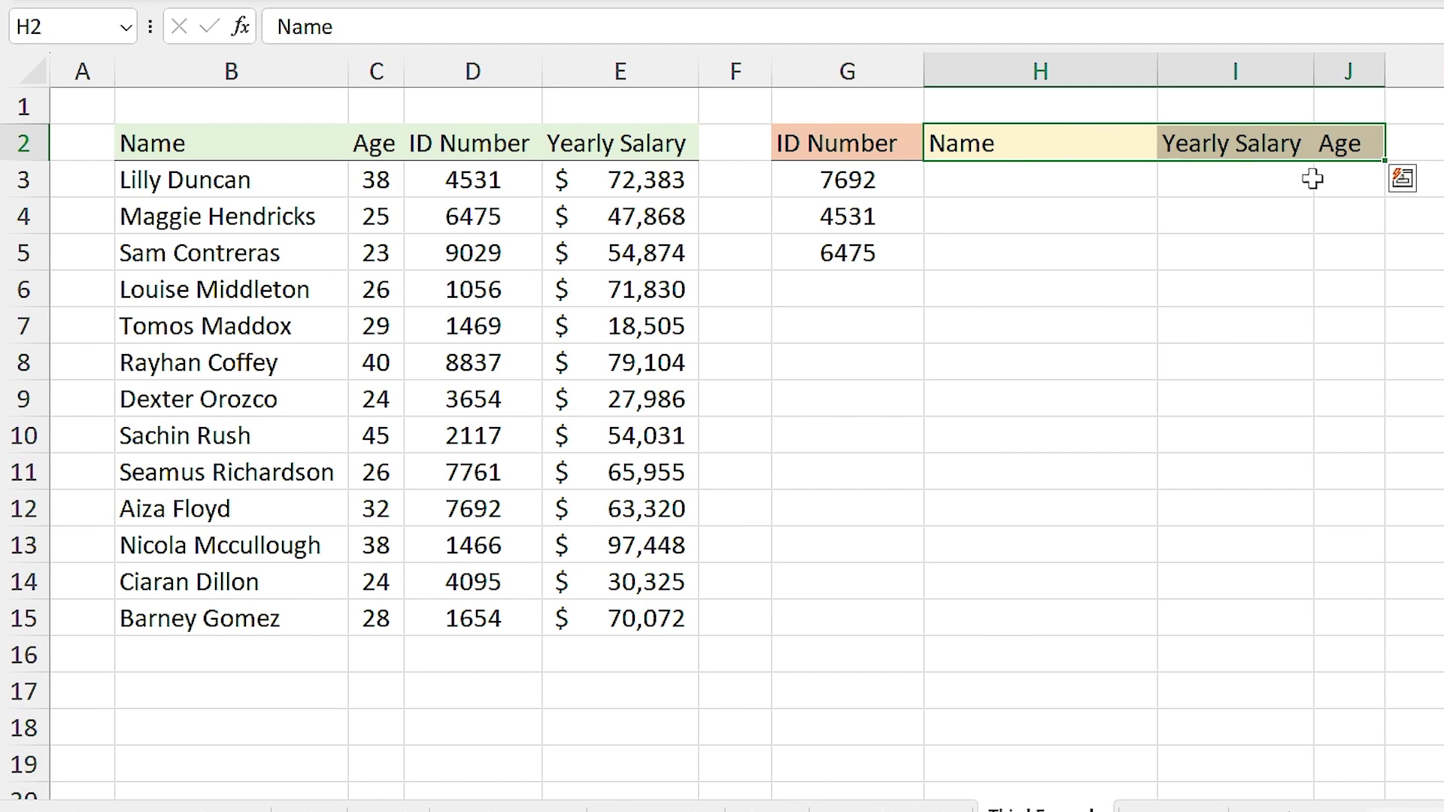
left_click(1007, 182)
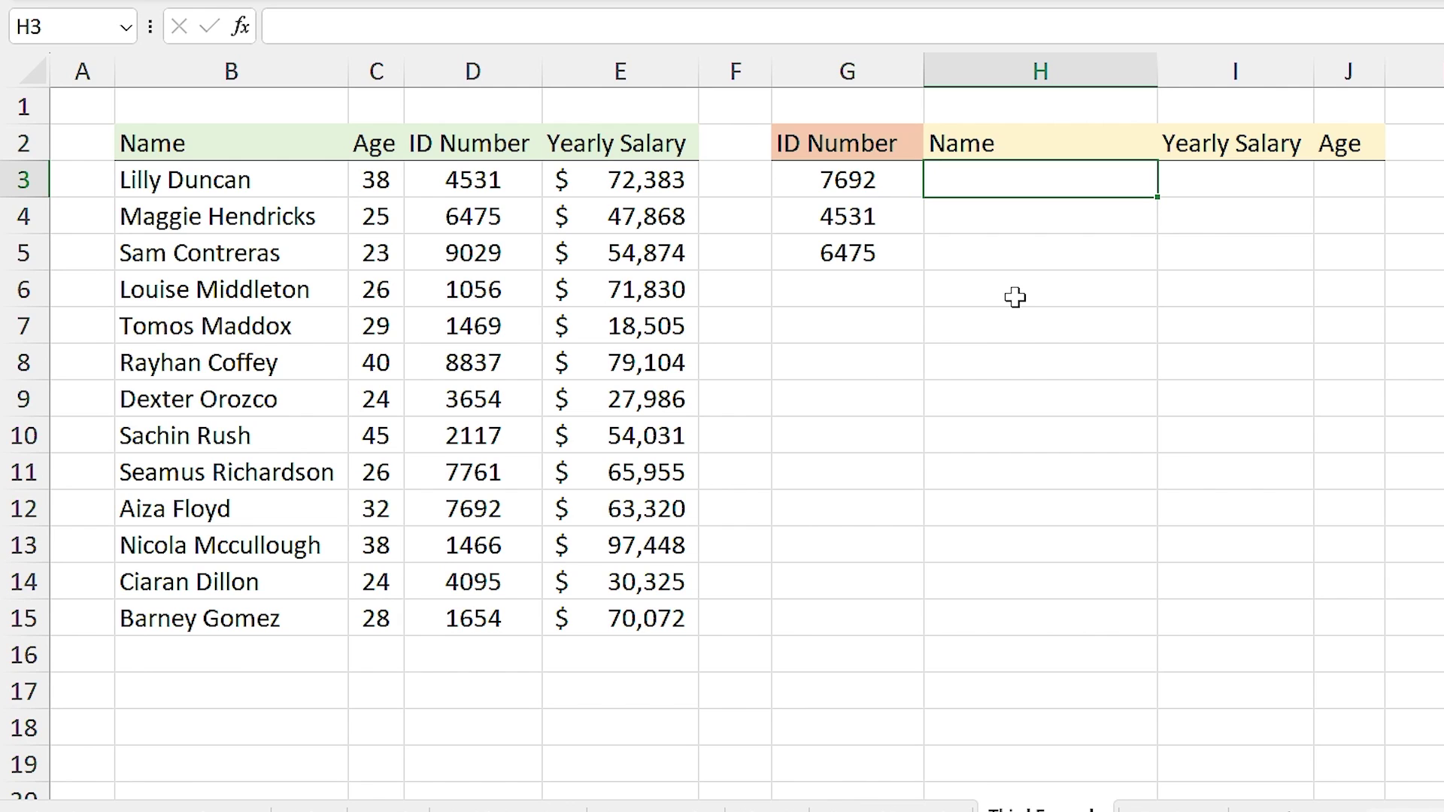
type("=ind")
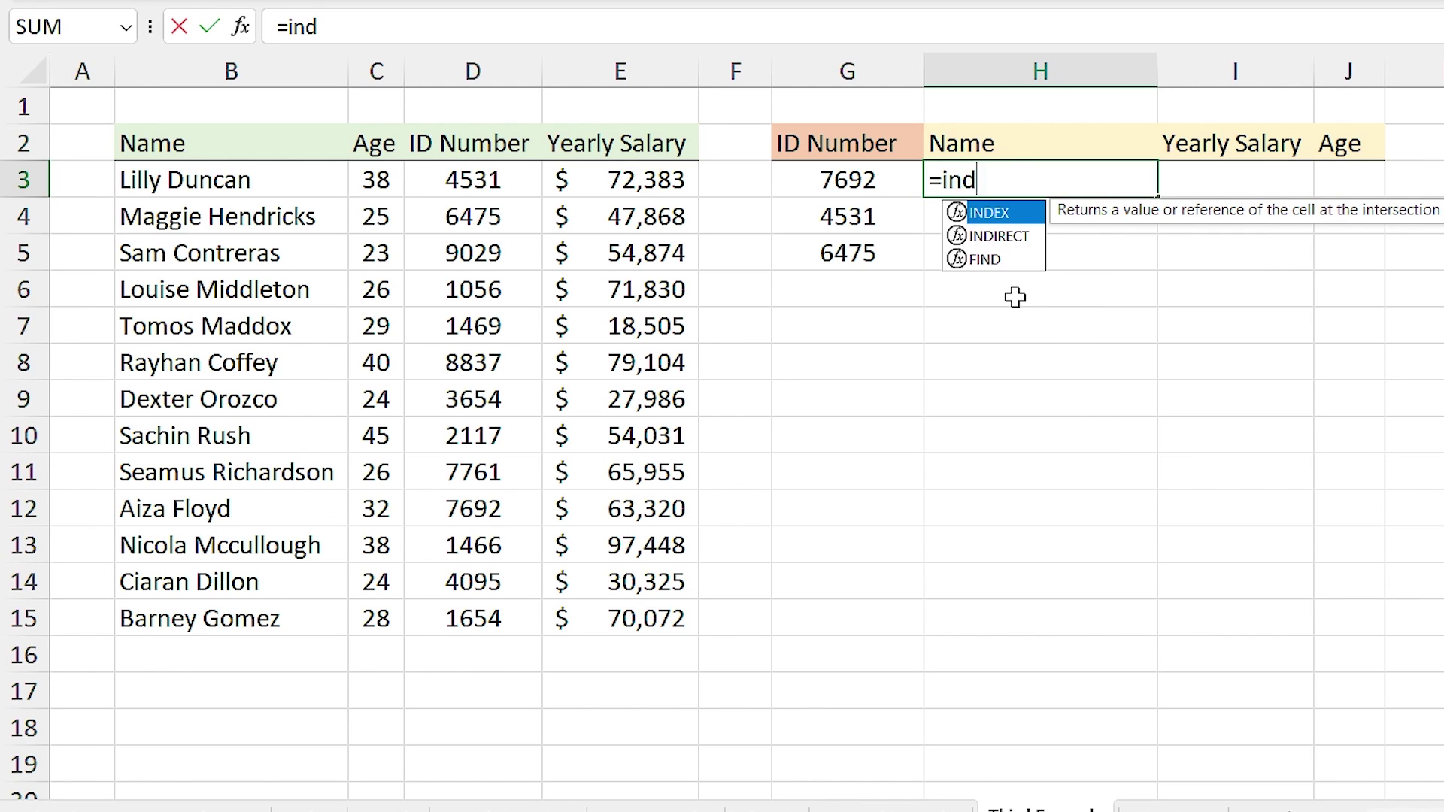
Enter =INDEX(B2:E15,MATCH(G3:G5,D2:D15,0),{1,4,2}) in H3 to return name, salary and age
double_click(1004, 214)
left_click_drag(202, 143, 653, 598)
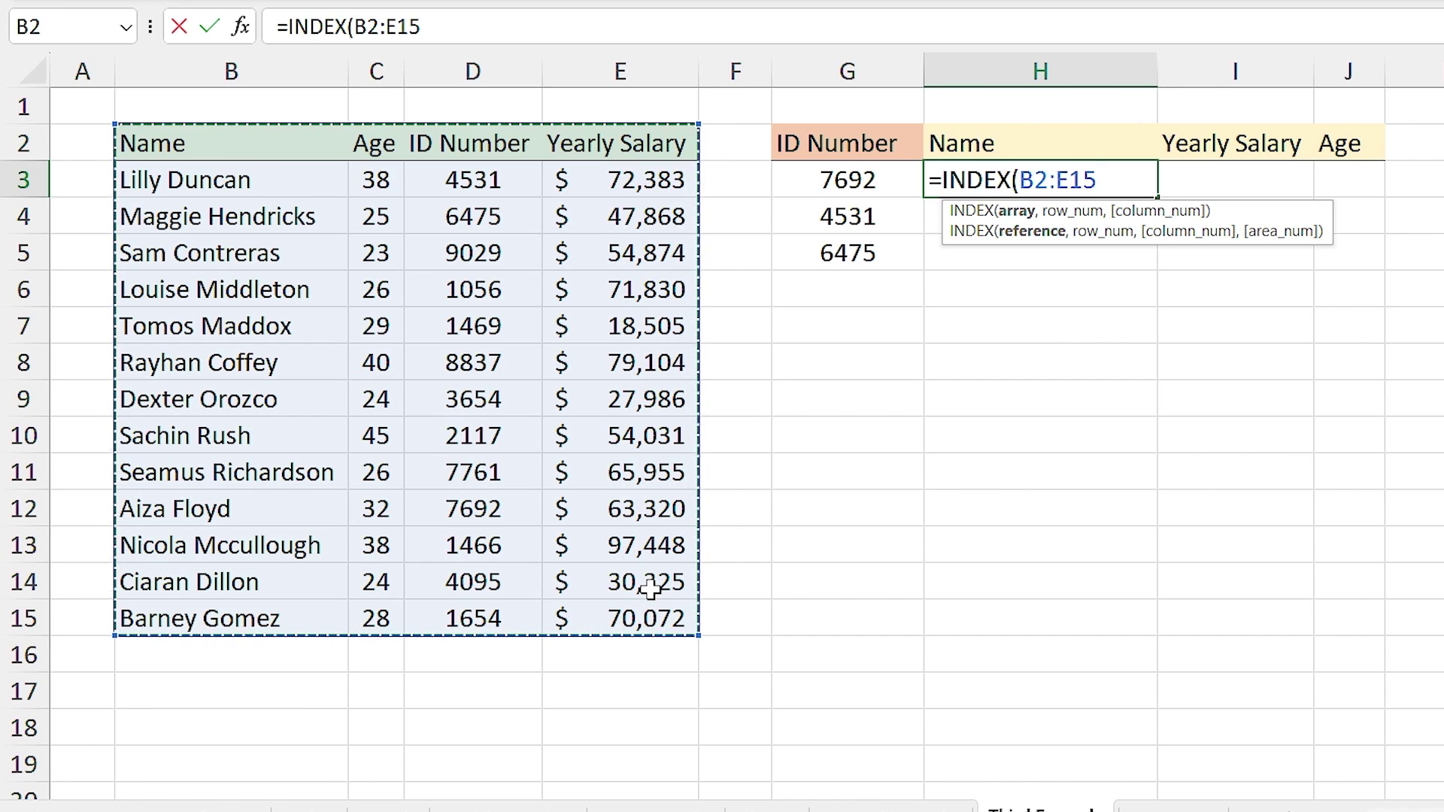
type(",")
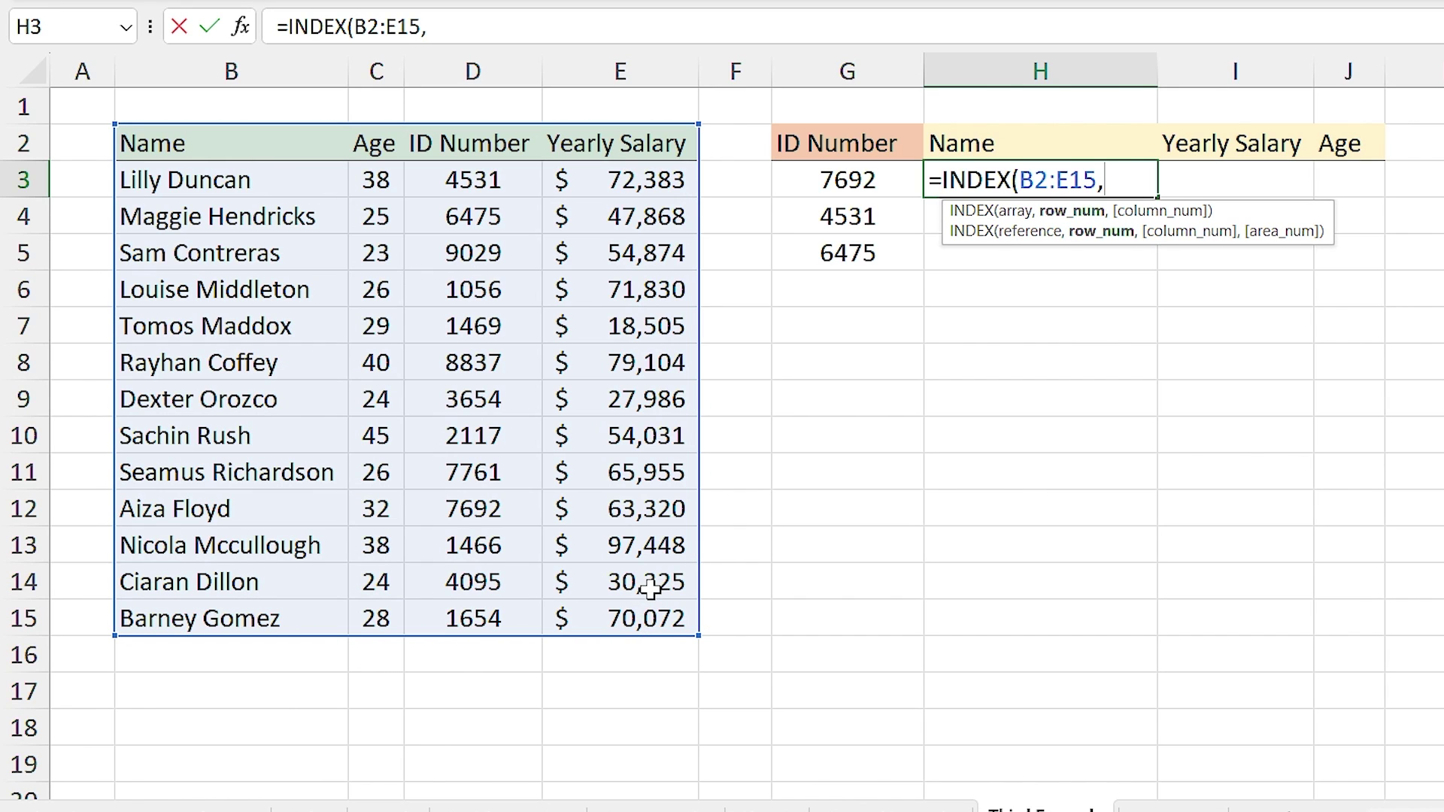
type("mat")
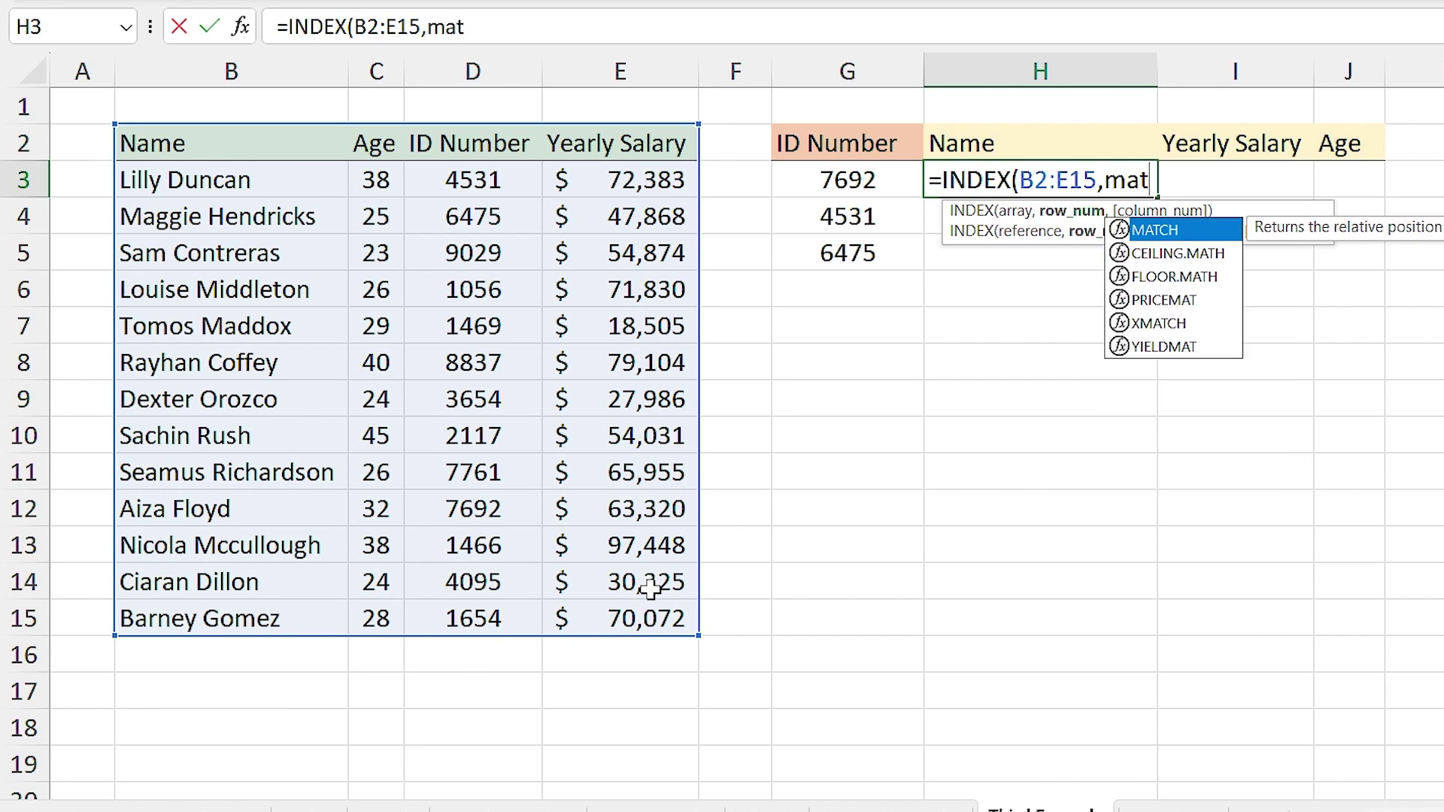
key("Tab")
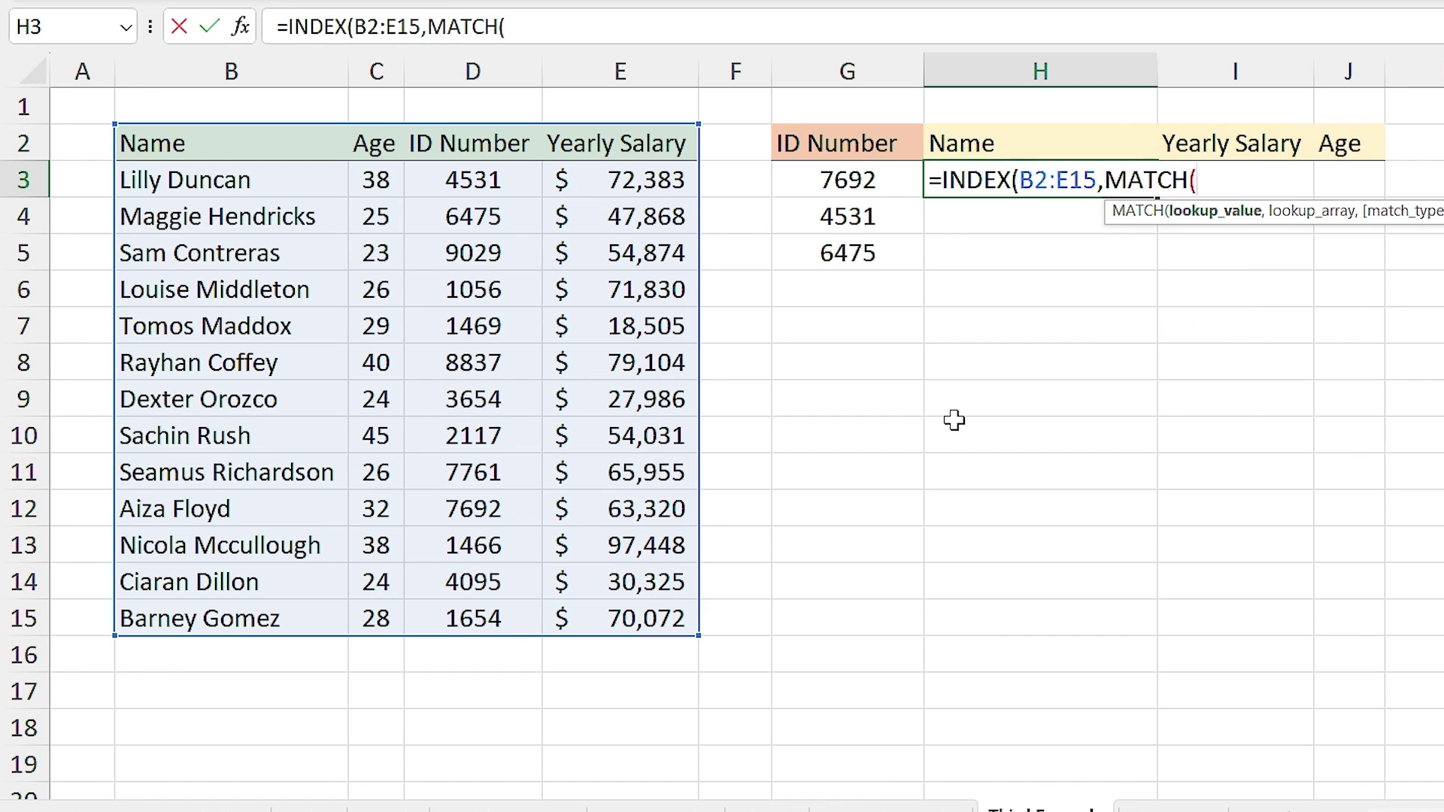
left_click(848, 179)
left_click_drag(847, 178, 841, 243)
type(",")
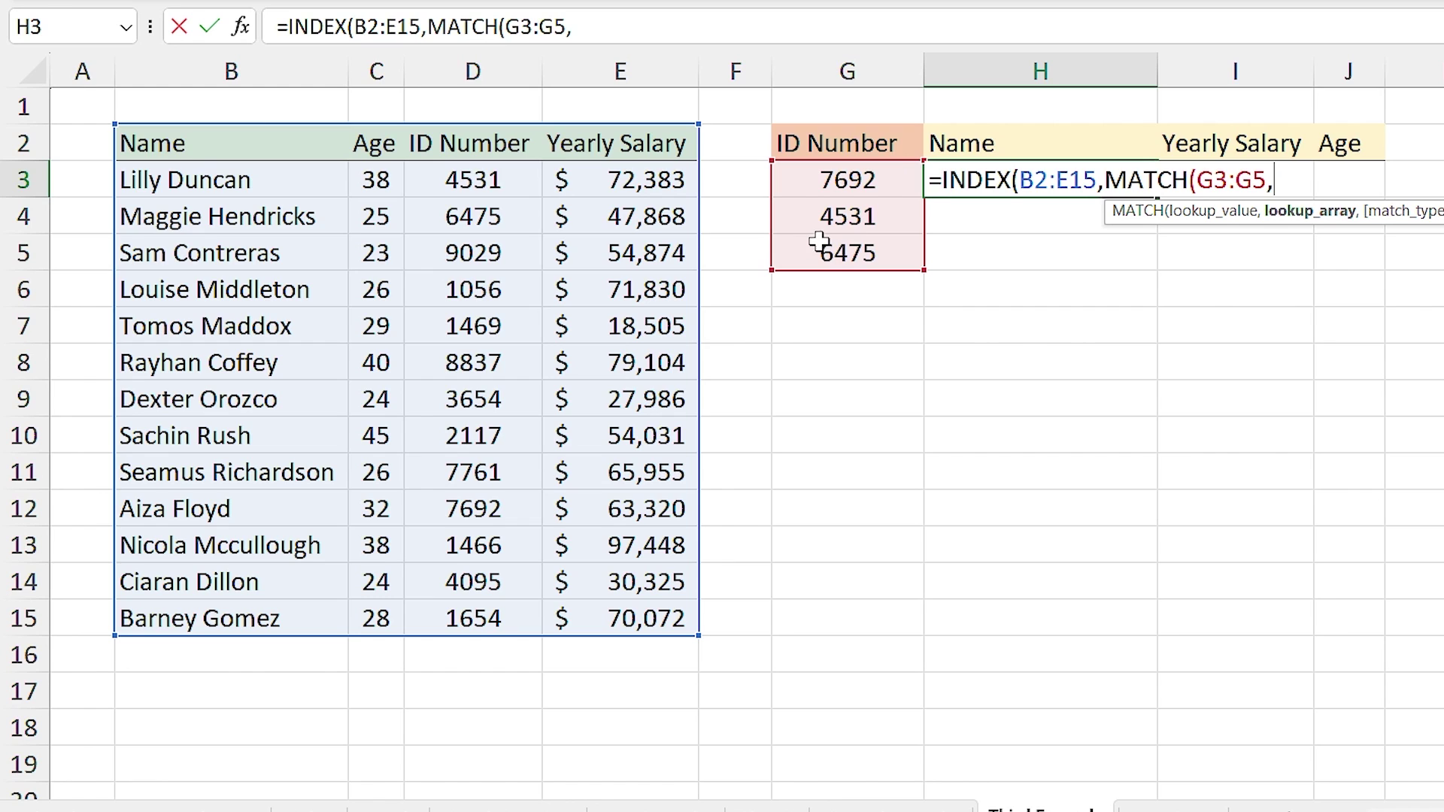
left_click_drag(456, 162, 452, 617)
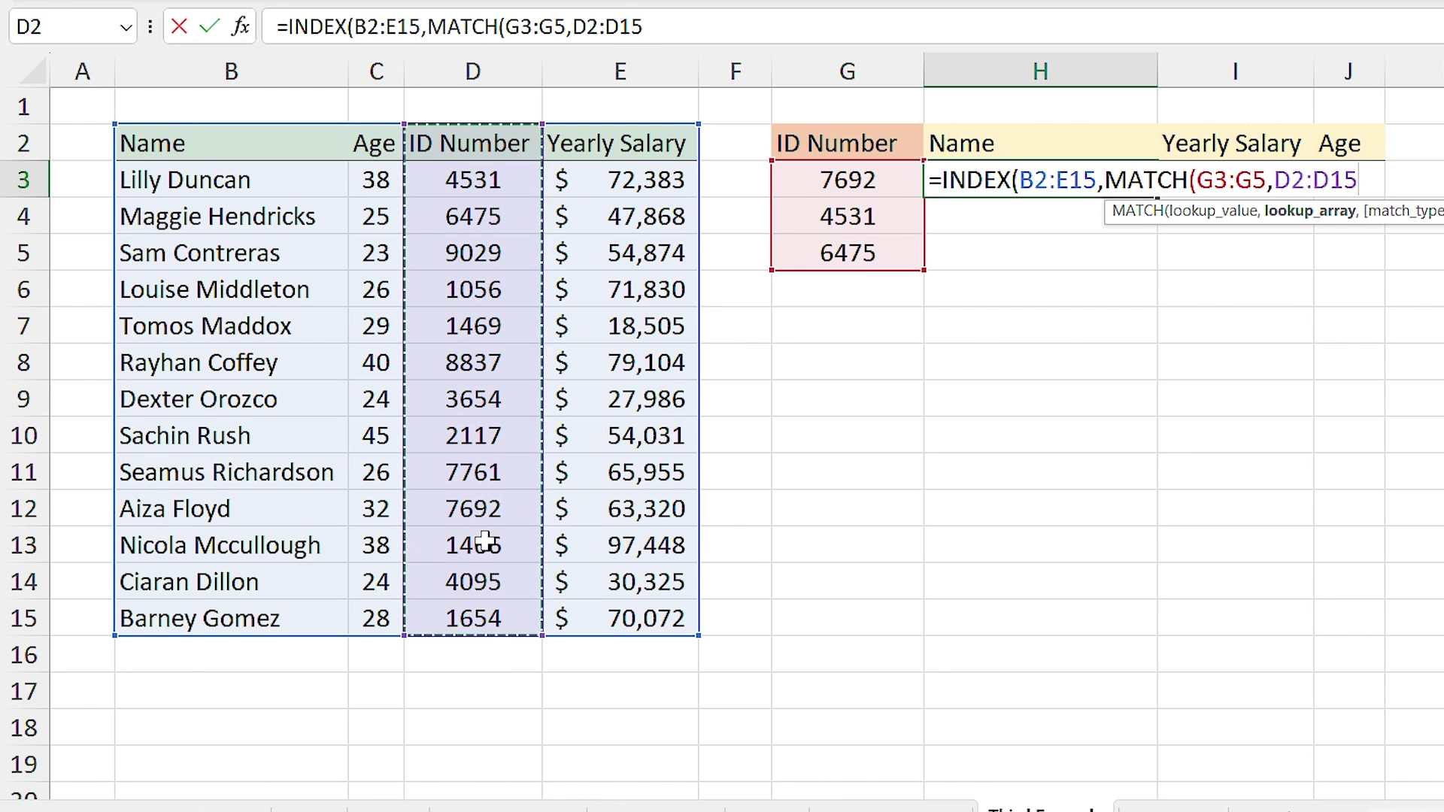
type(",")
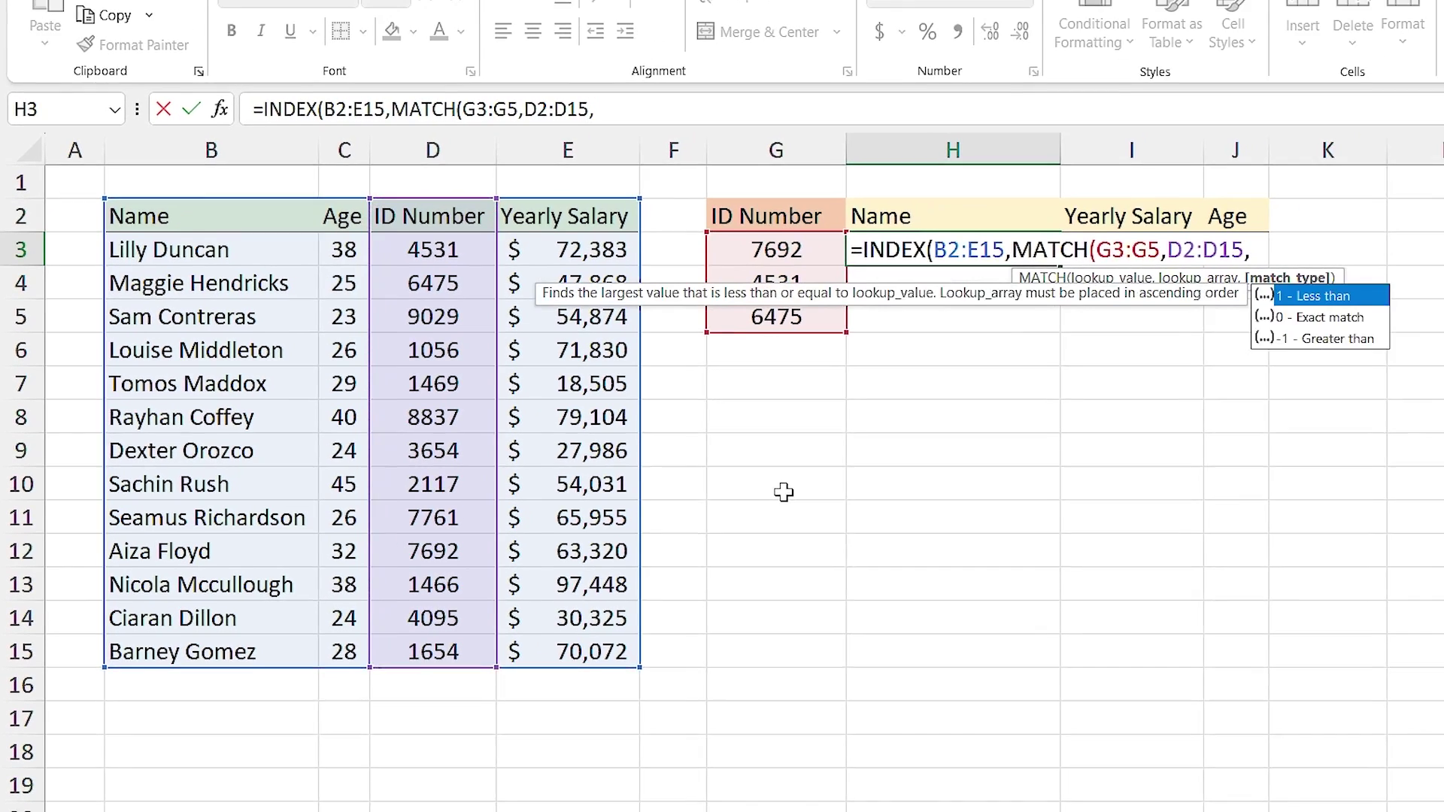
type("0)")
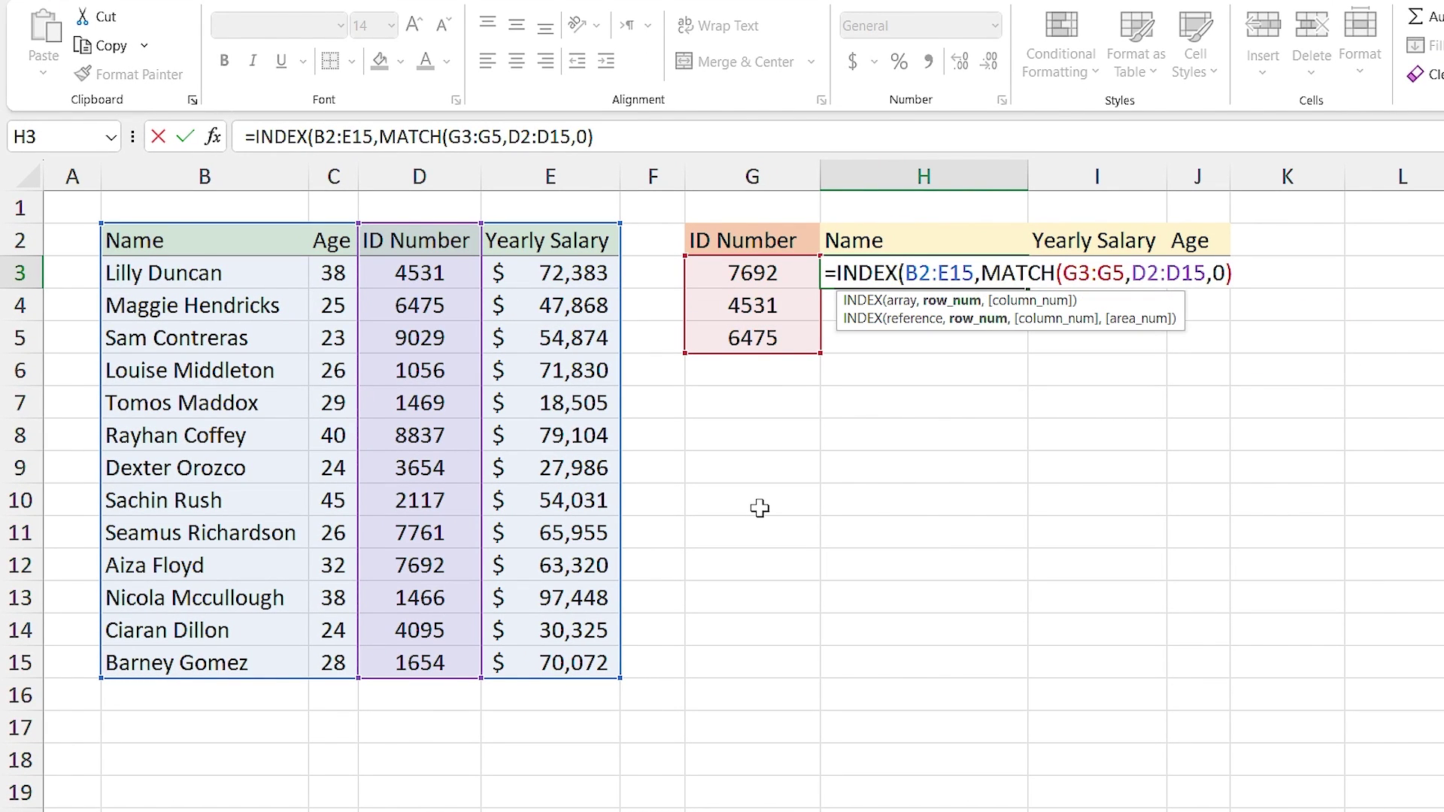
type(",{1,4,2")
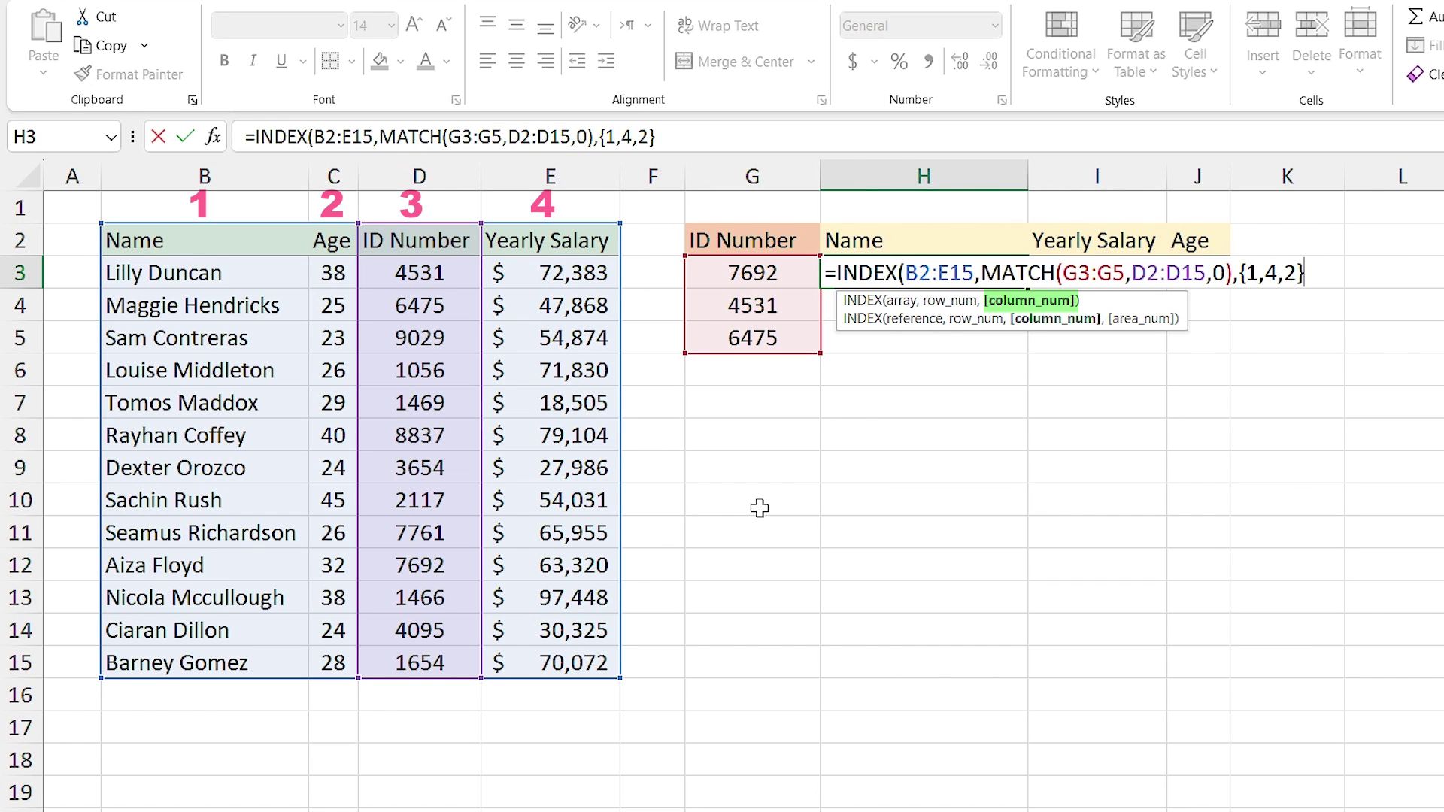
type(")")
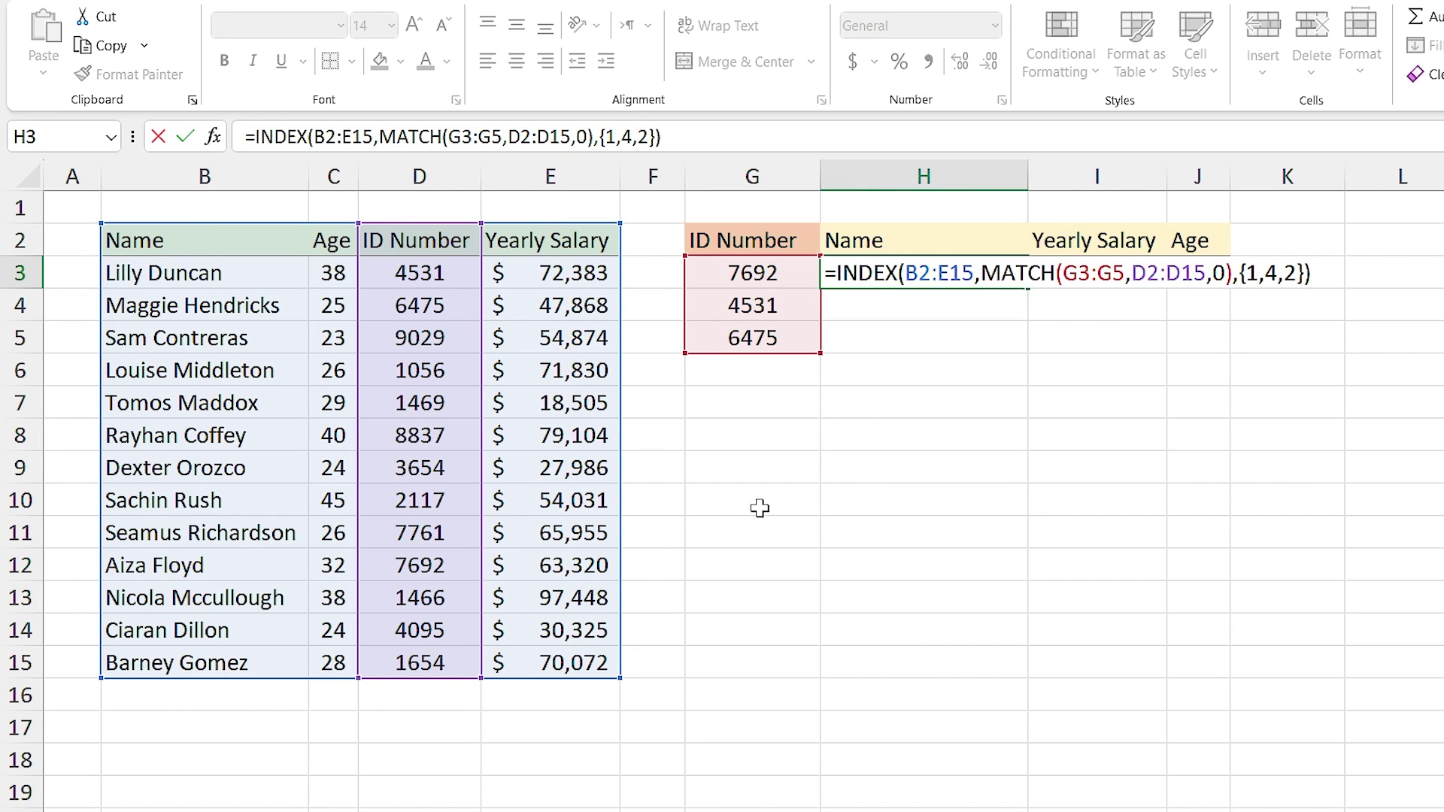
key("Return")
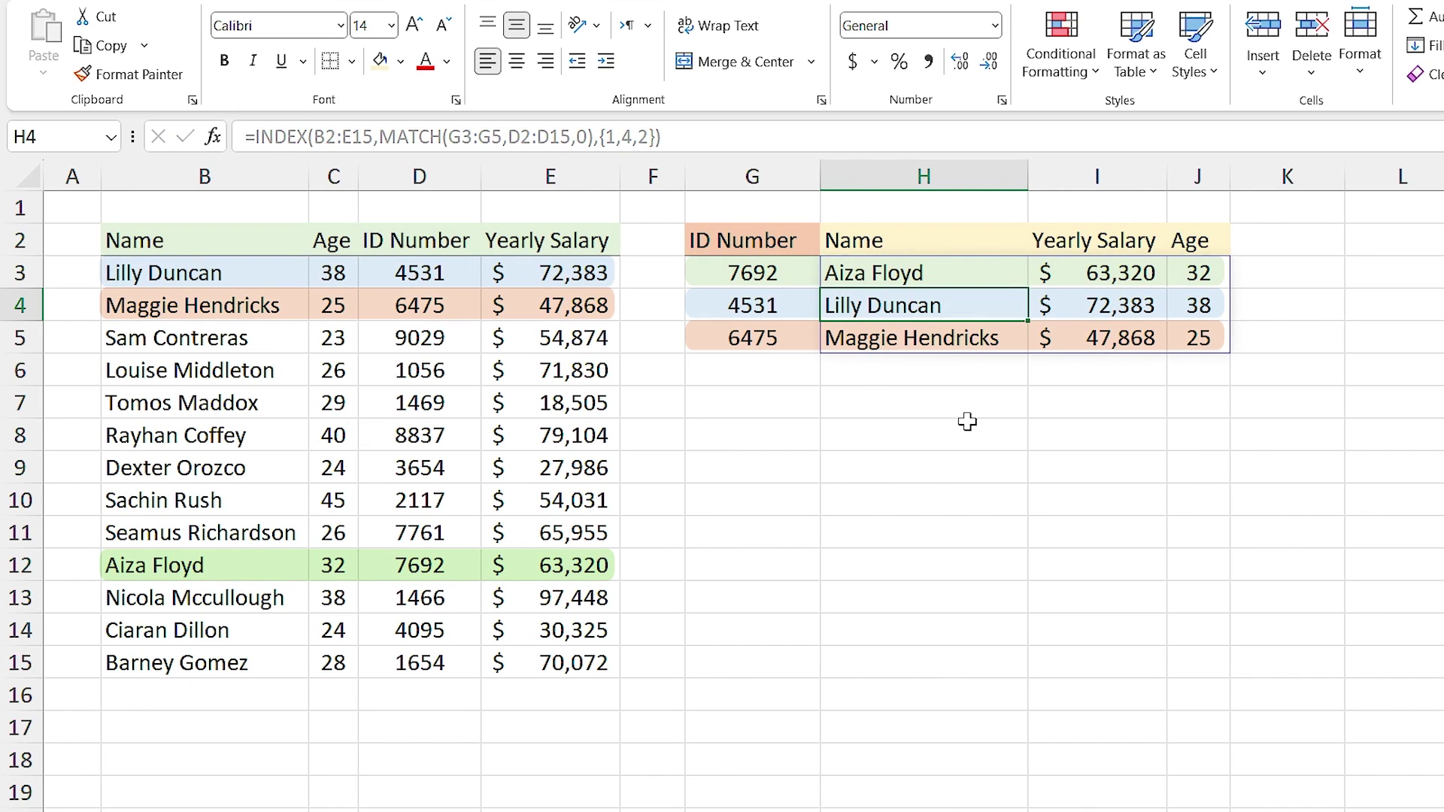
left_click(931, 274)
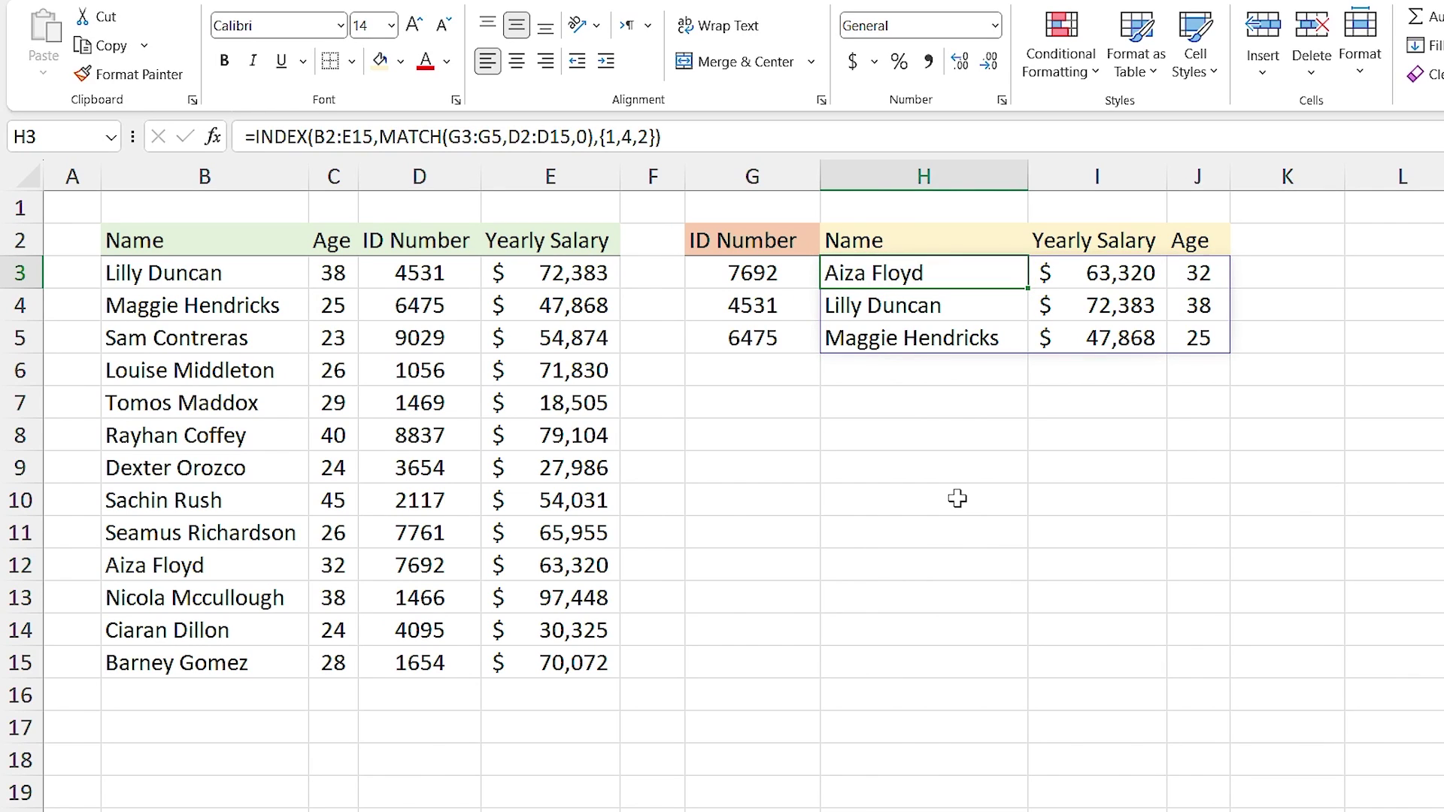
left_click(735, 373)
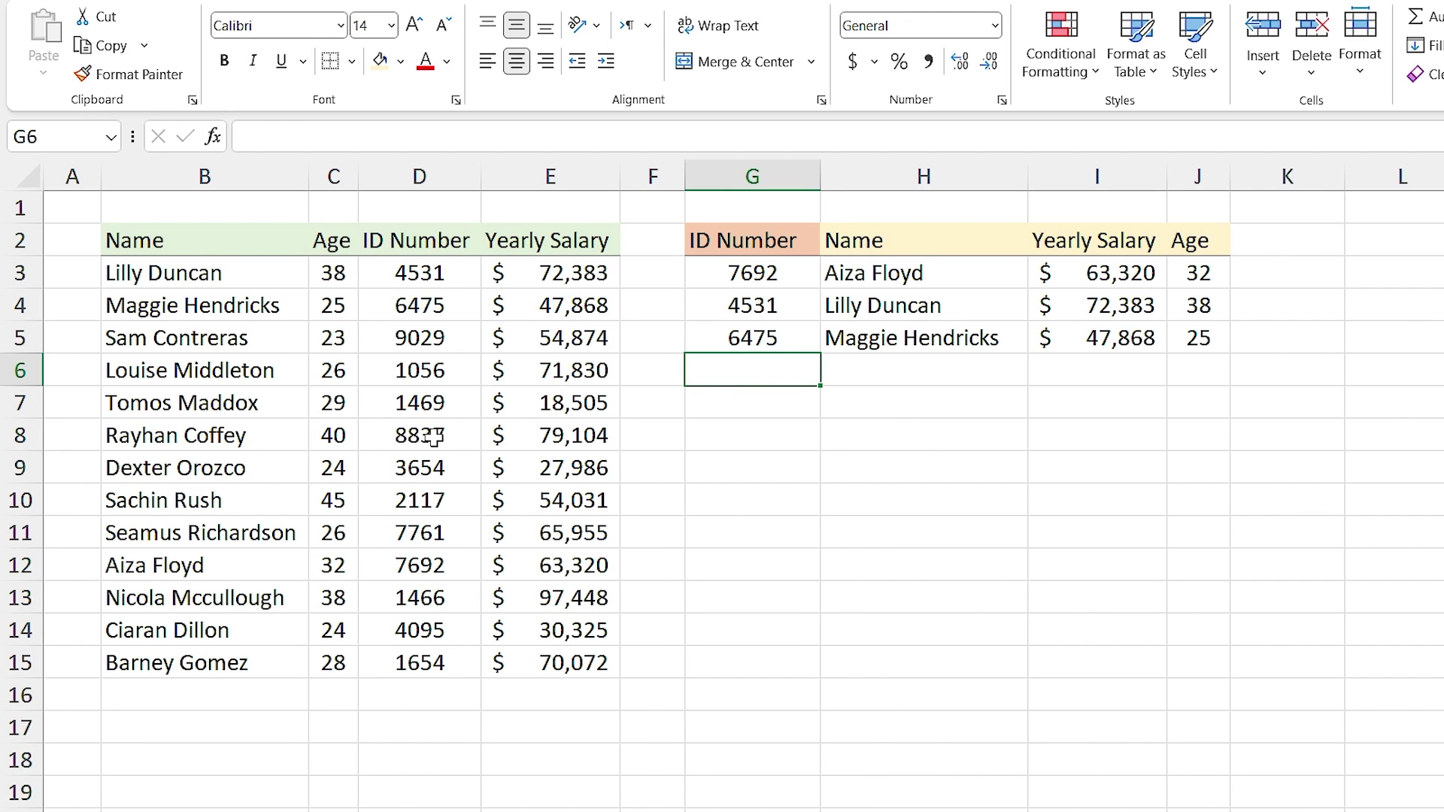
left_click(435, 437)
key("ctrl+c")
left_click(722, 377)
key("ctrl+v")
left_click(932, 276)
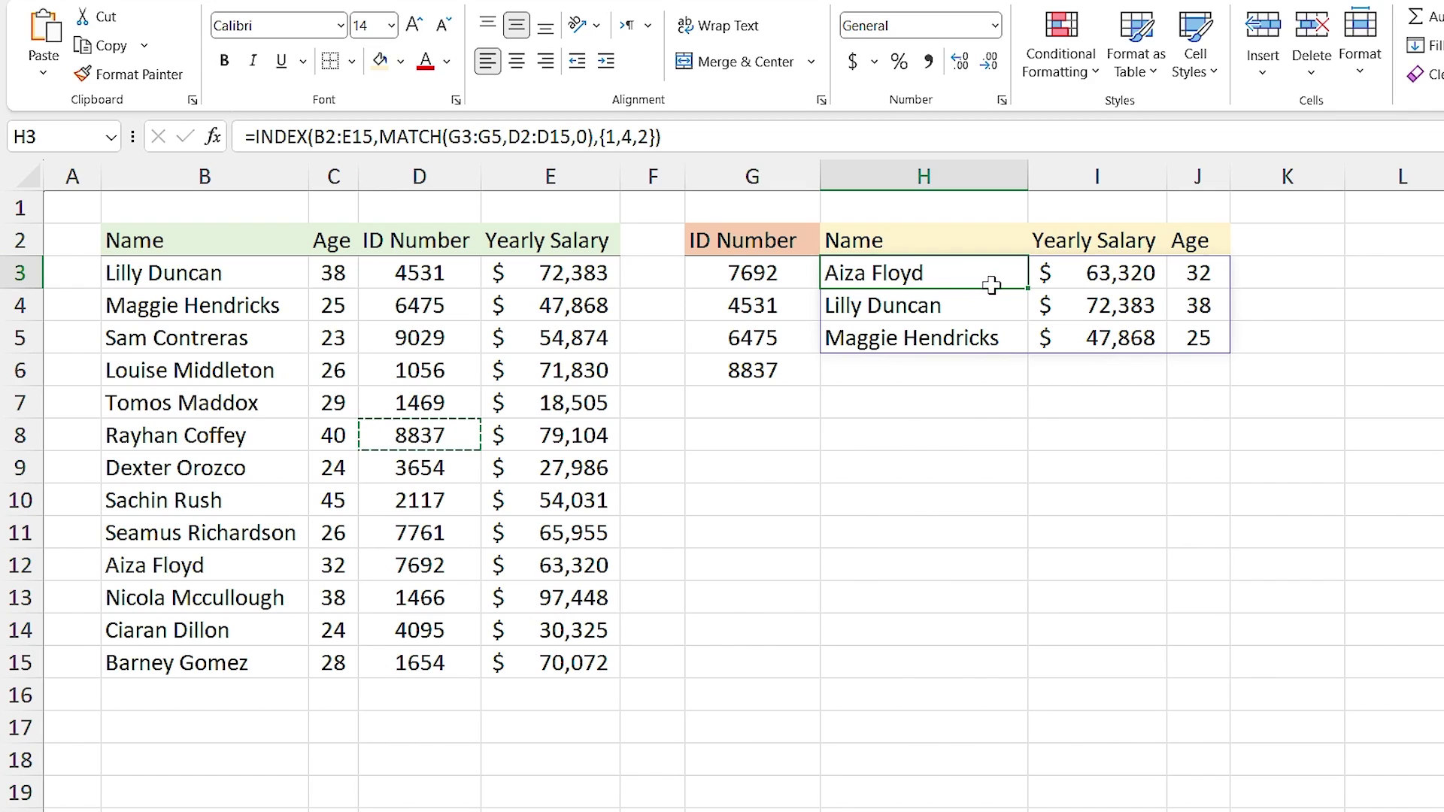
left_click_drag(1027, 289, 1020, 384)
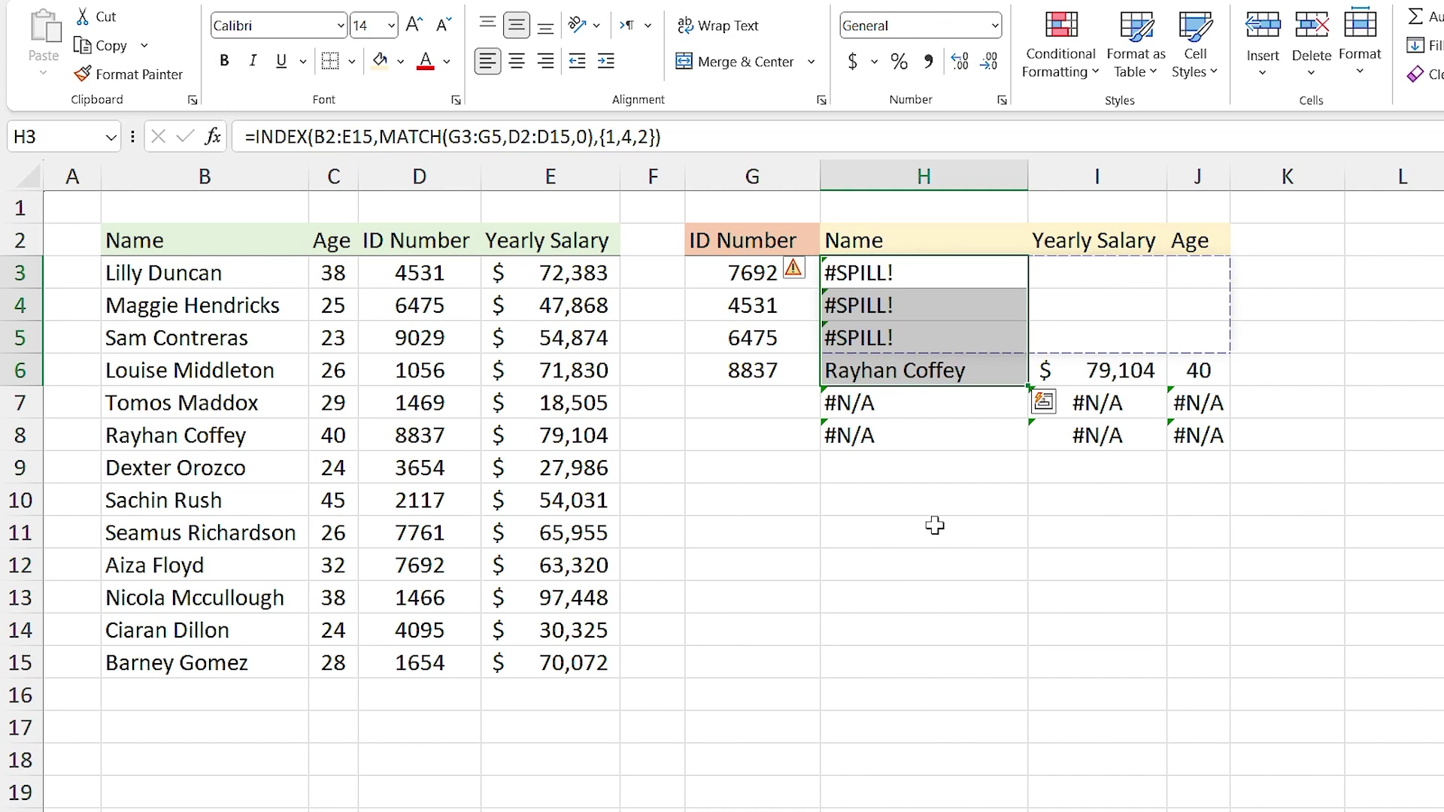
key("ctrl+z")
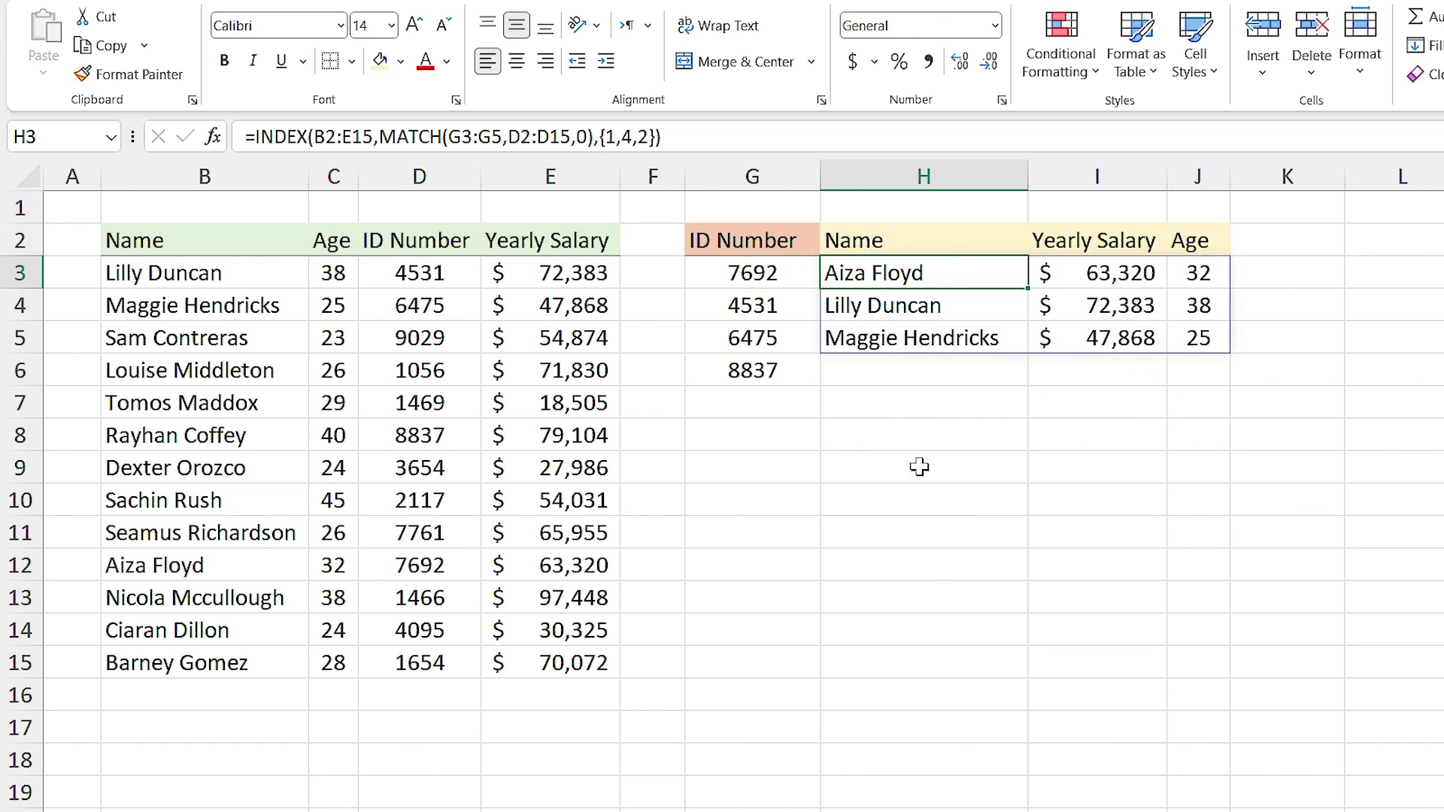
left_click(780, 370)
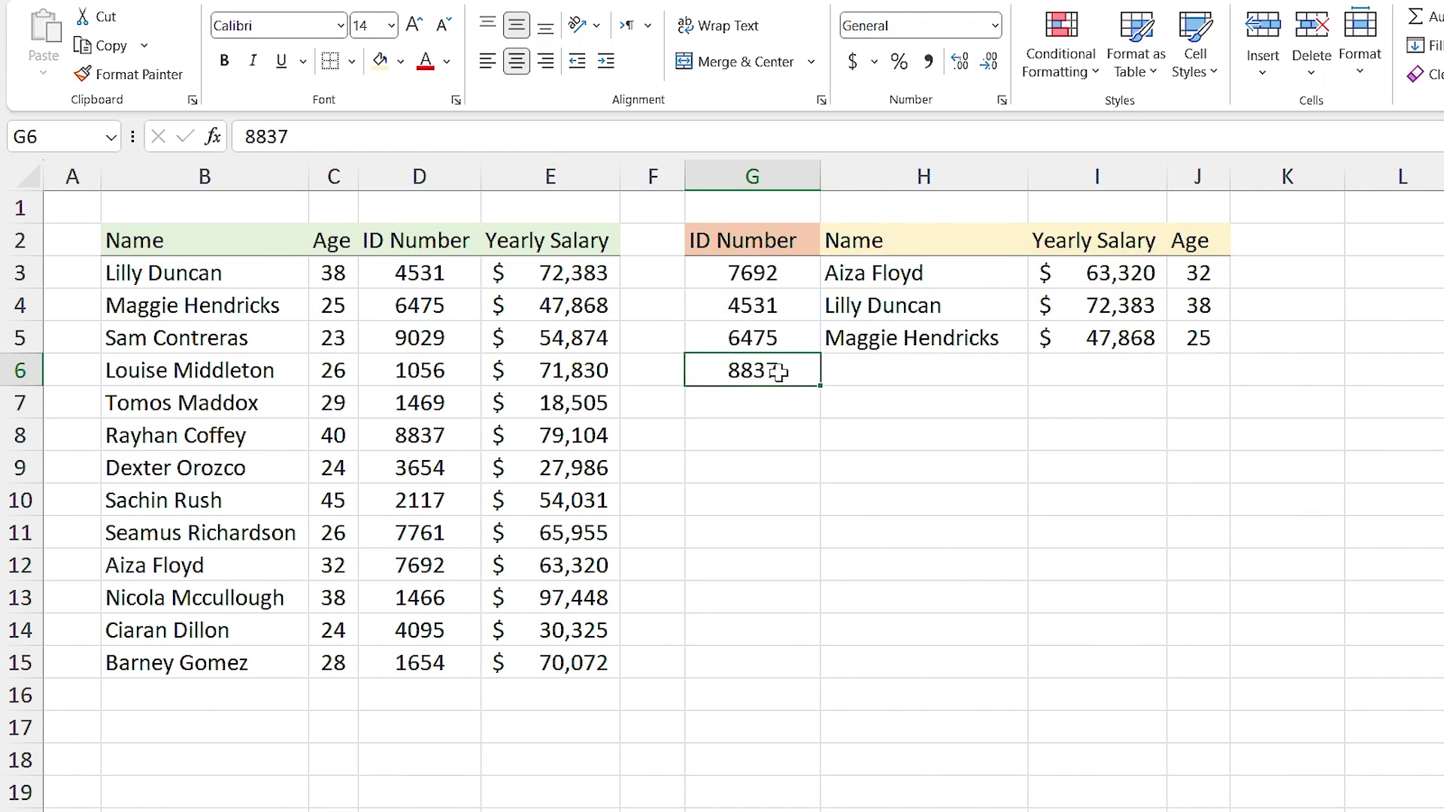
key("Delete")
left_click_drag(733, 240, 741, 342)
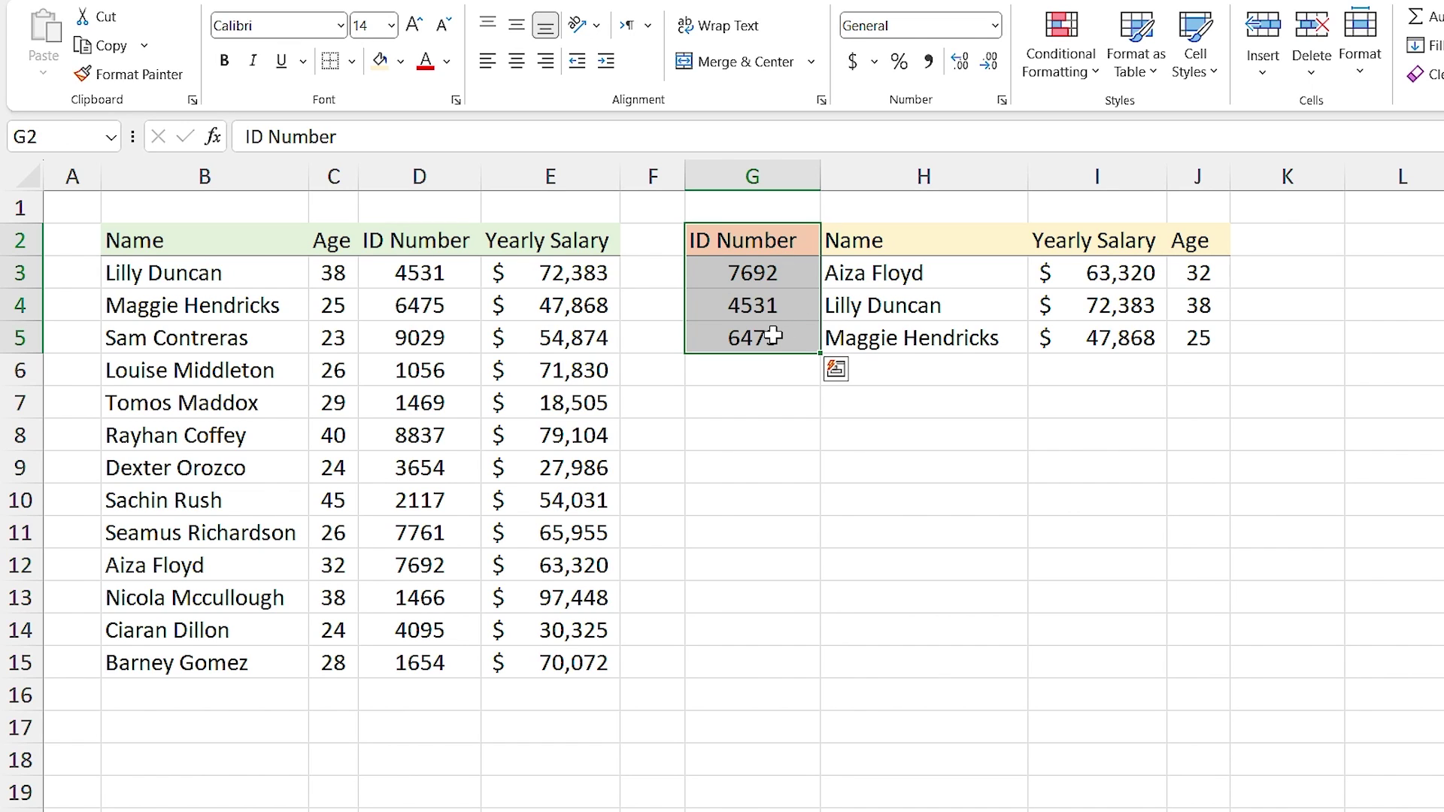
Convert the ID list G2:G5 into a table with headers and Table Style None
key("ctrl+t")
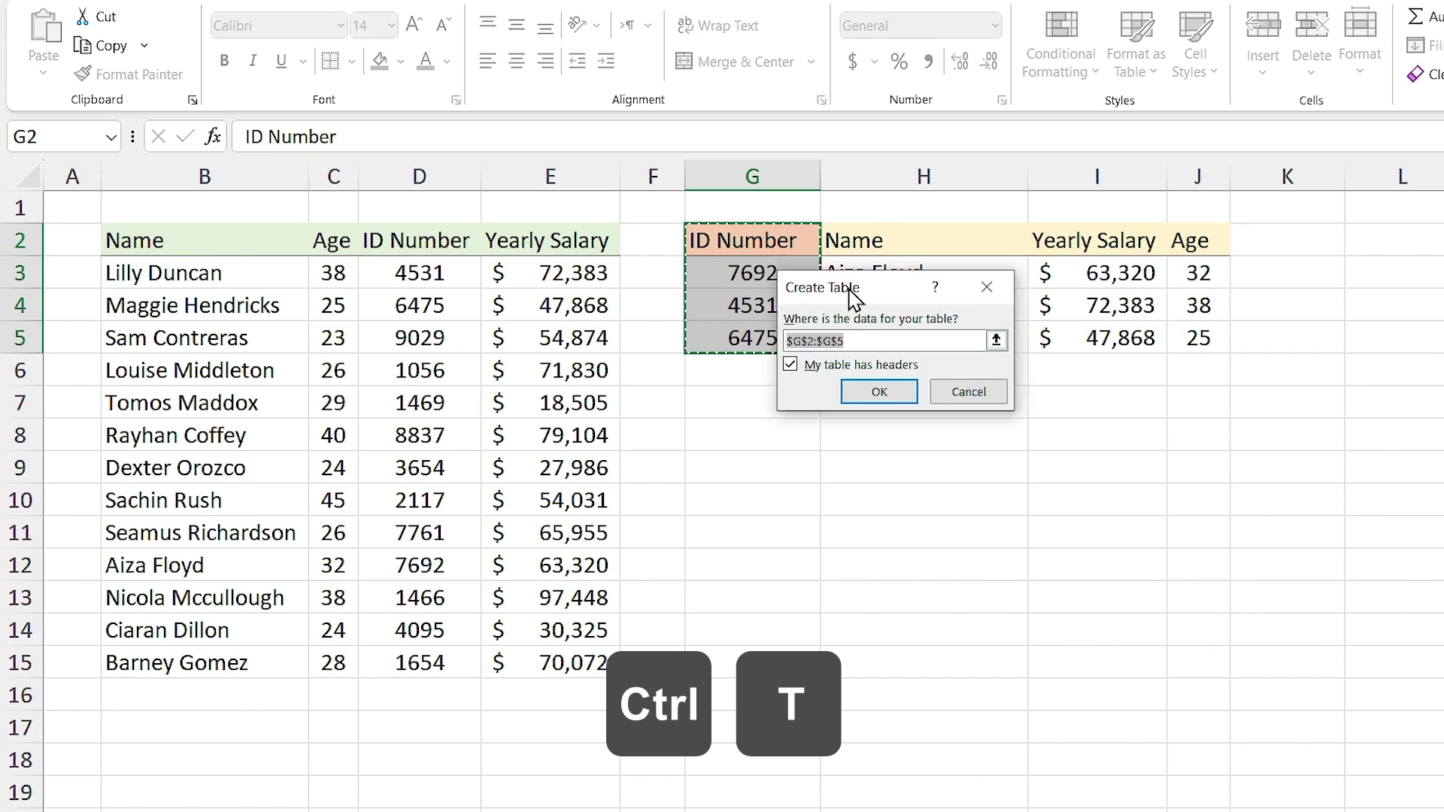
left_click_drag(852, 297, 764, 393)
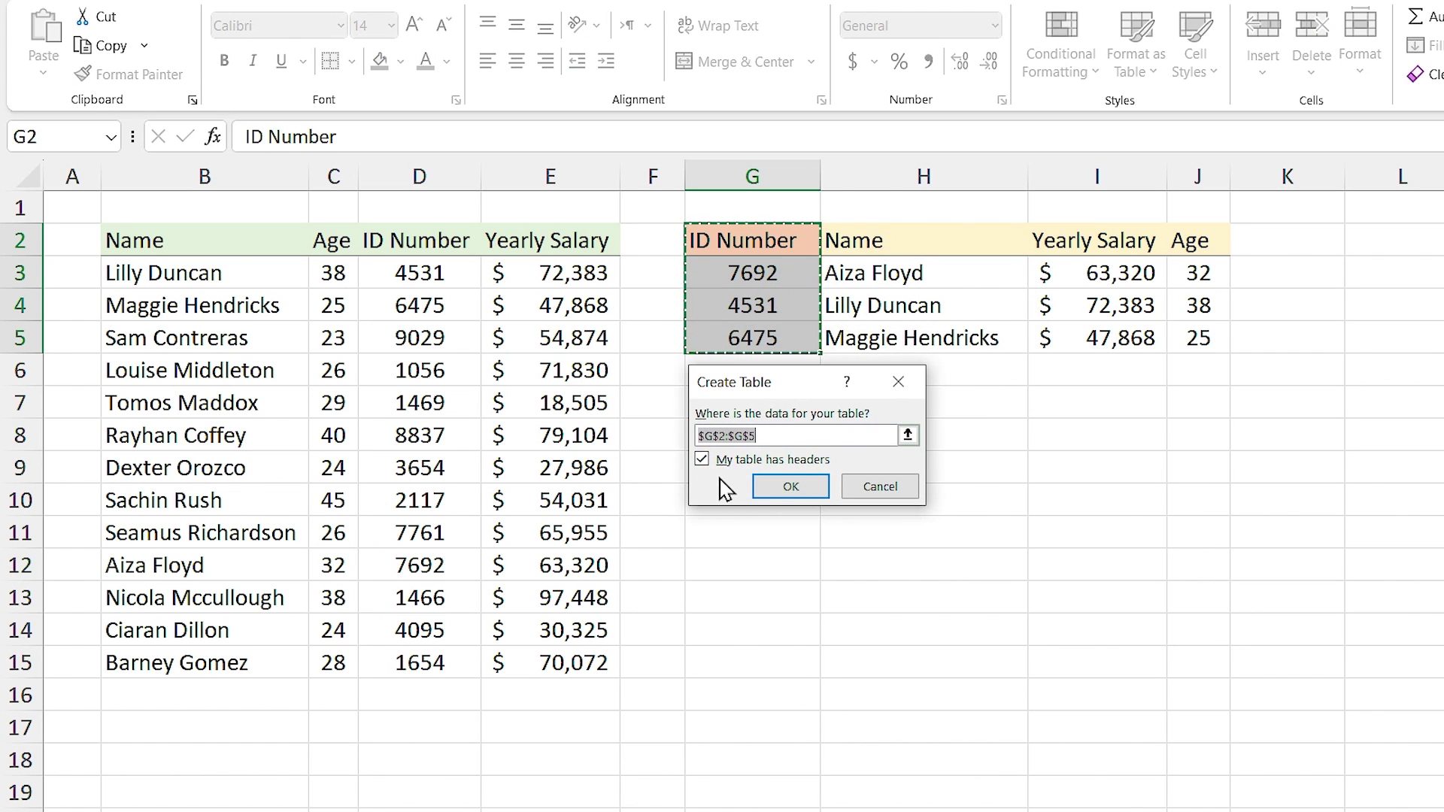
left_click(787, 495)
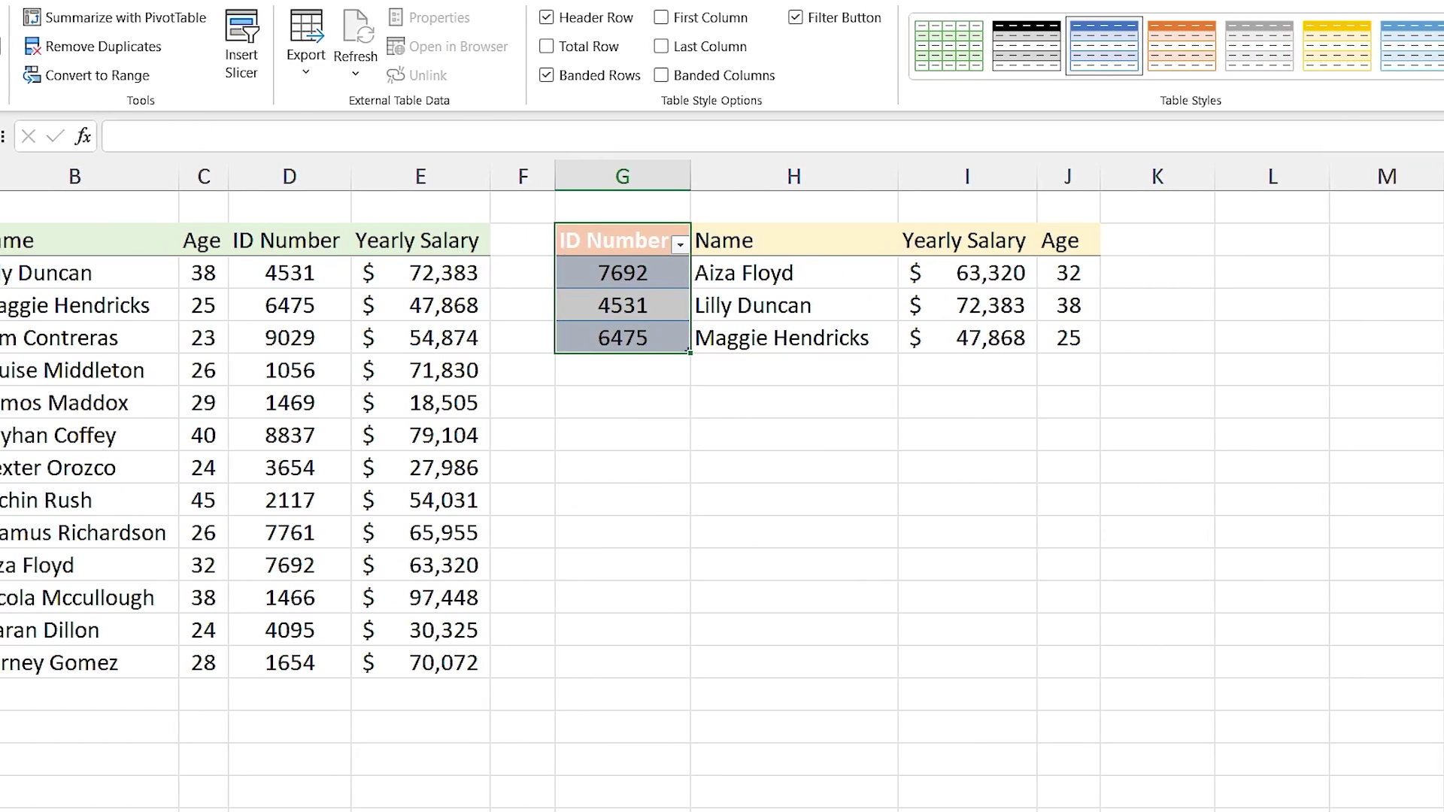
left_click(1433, 96)
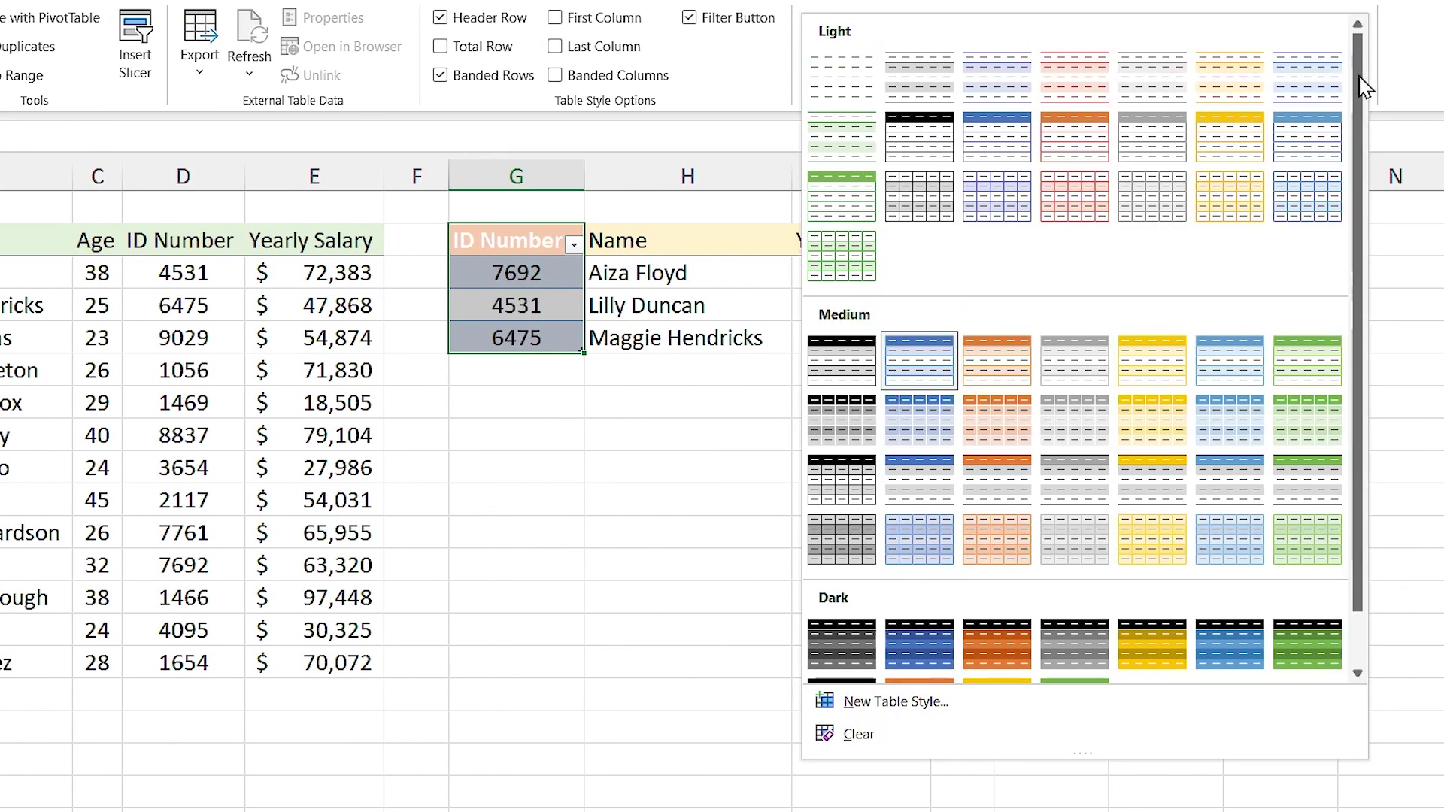
left_click(841, 91)
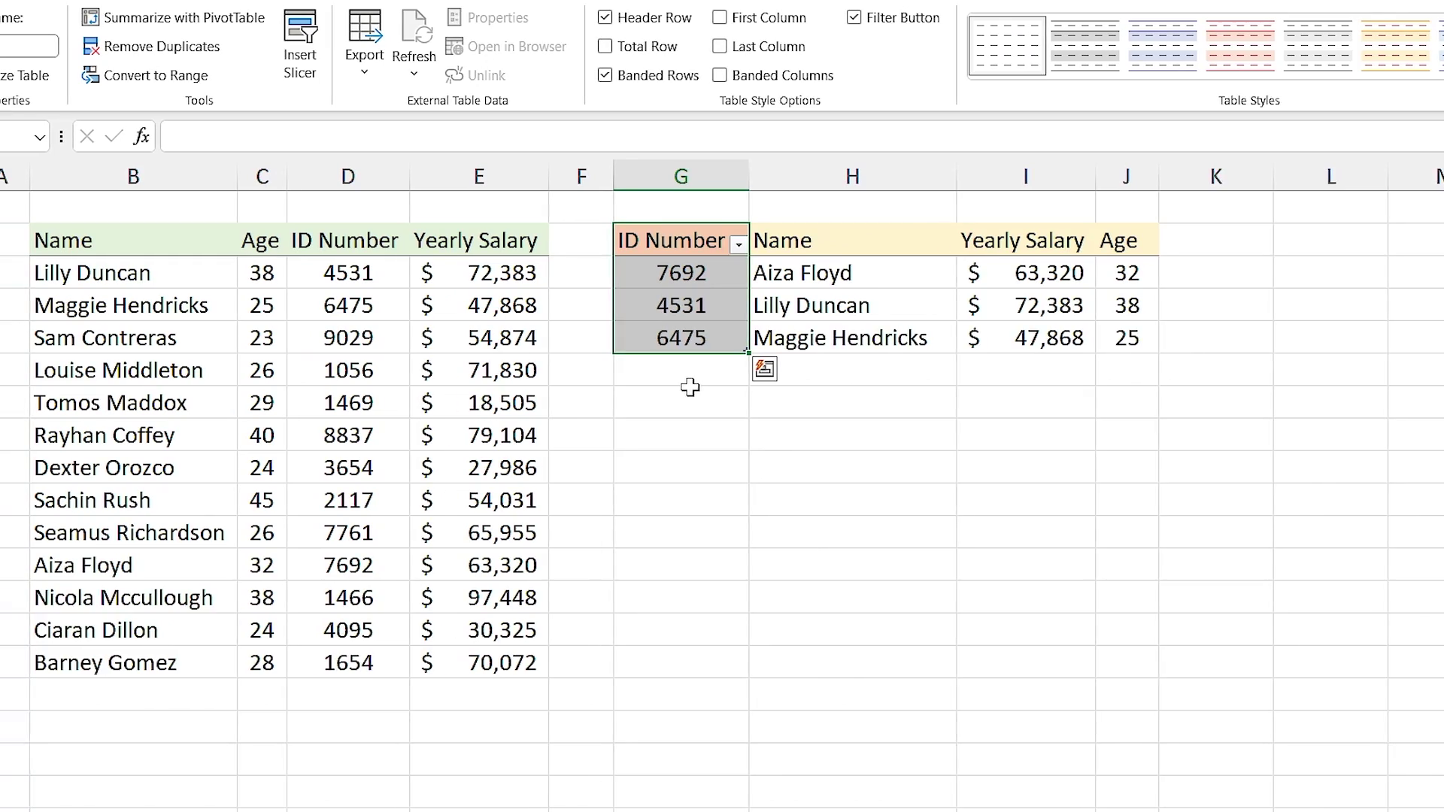
left_click(541, 404)
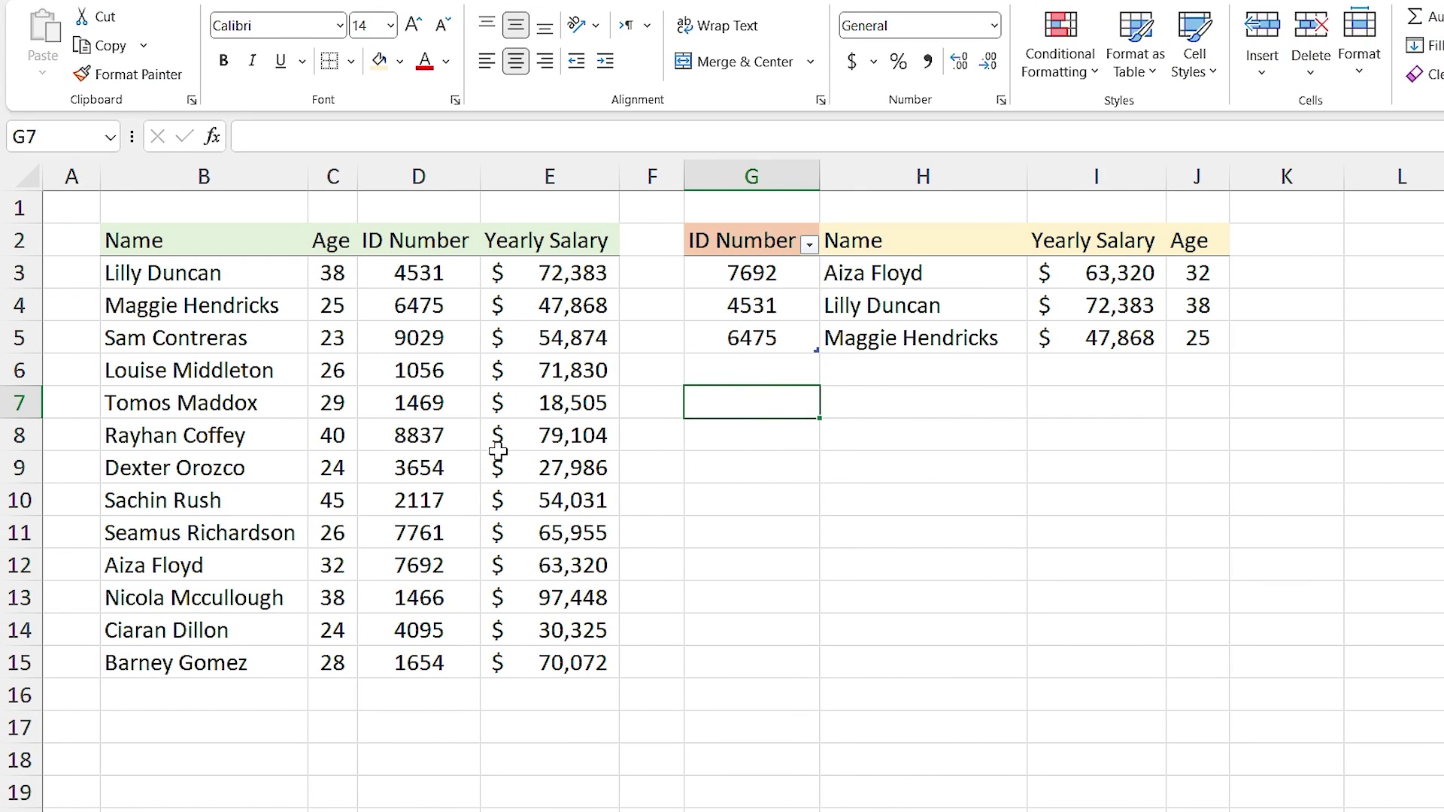
Copy ID 8837 from D8 into G6 to add a fourth lookup row
left_click(418, 442)
key("ctrl+c")
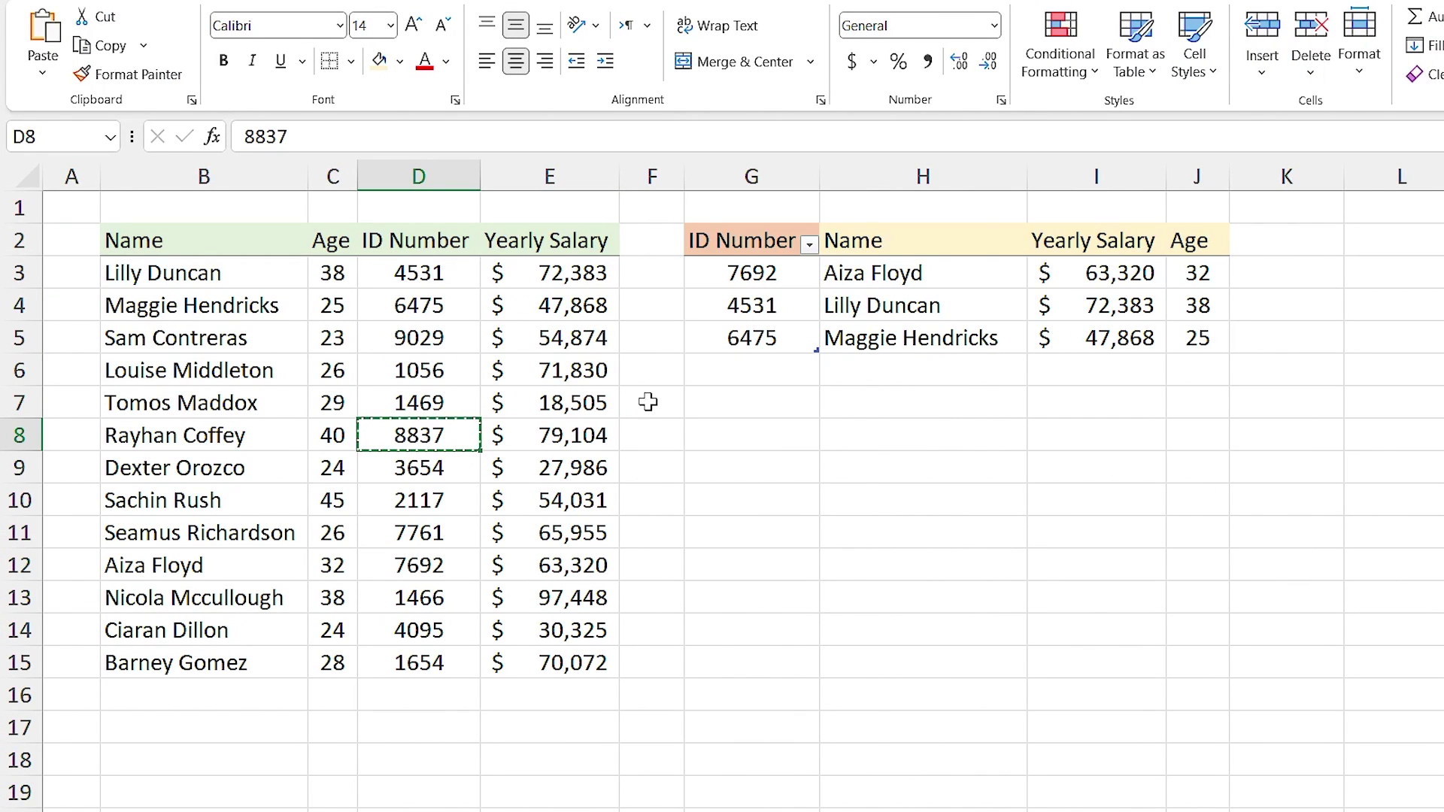
left_click(738, 374)
key("ctrl+v")
left_click(790, 478)
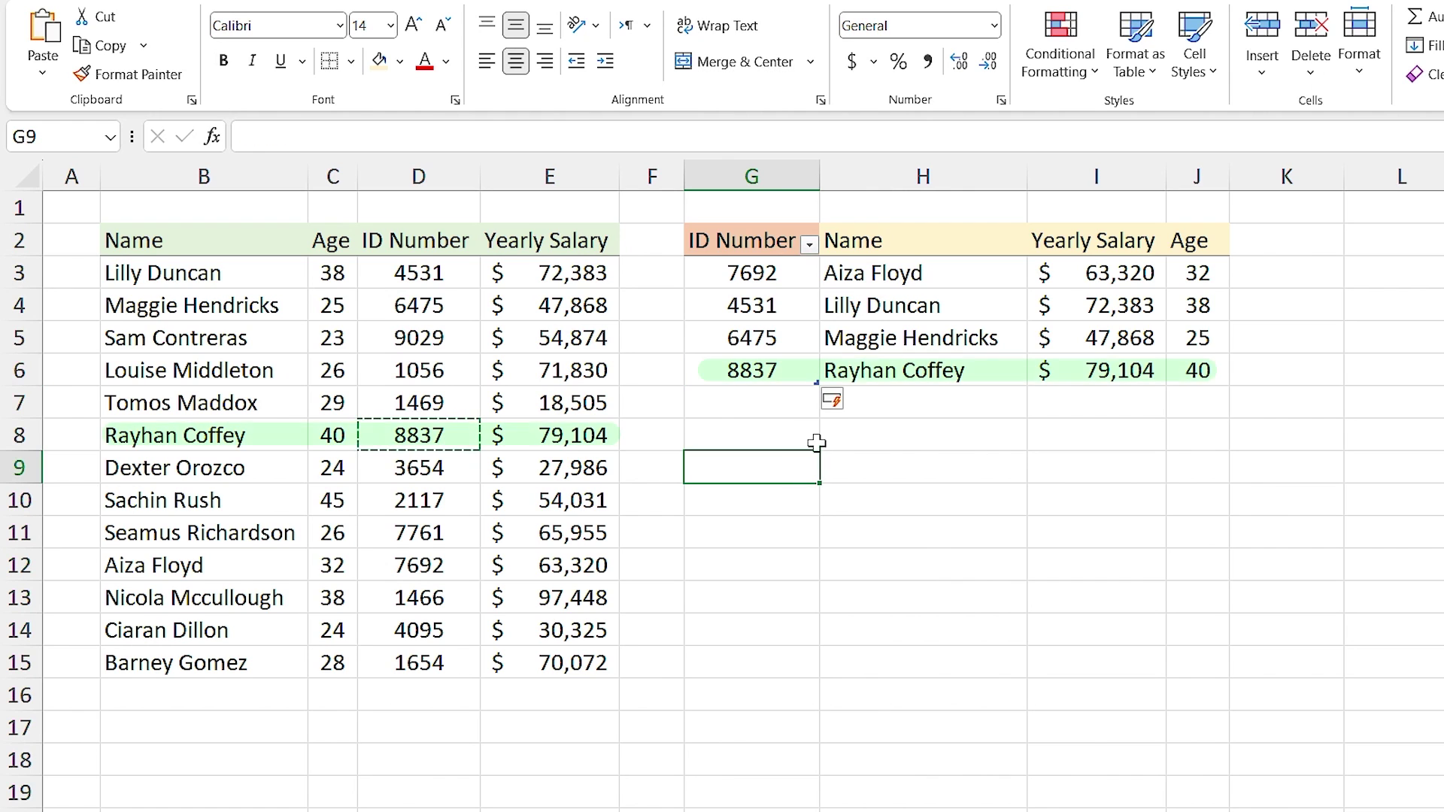